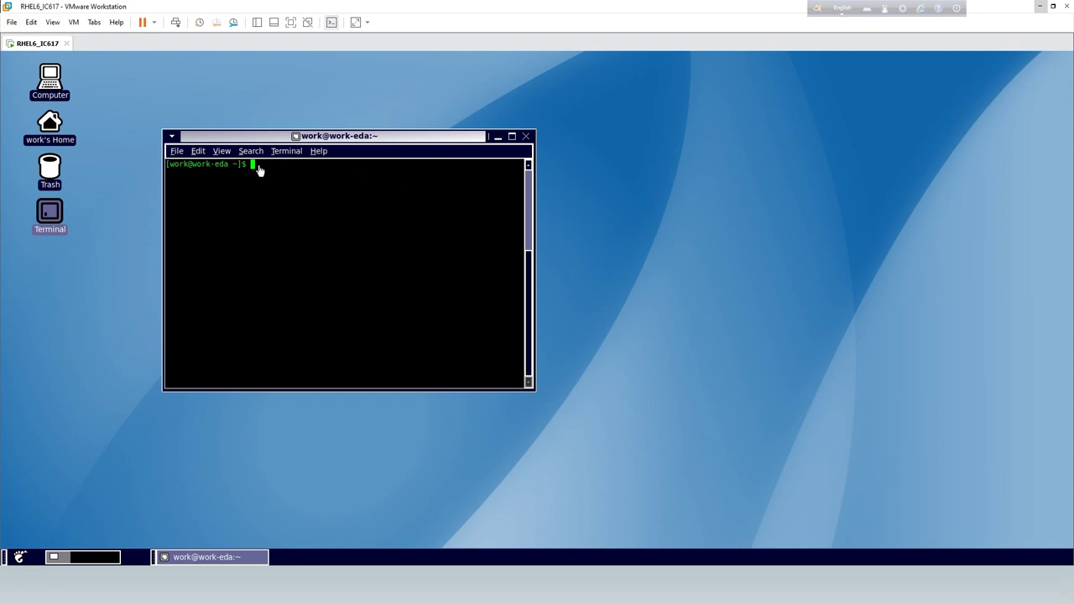
# - Launch Virtuoso from the terminal and minimize the terminal window
pyautogui.write('virtuoso')
pyautogui.press('Return')
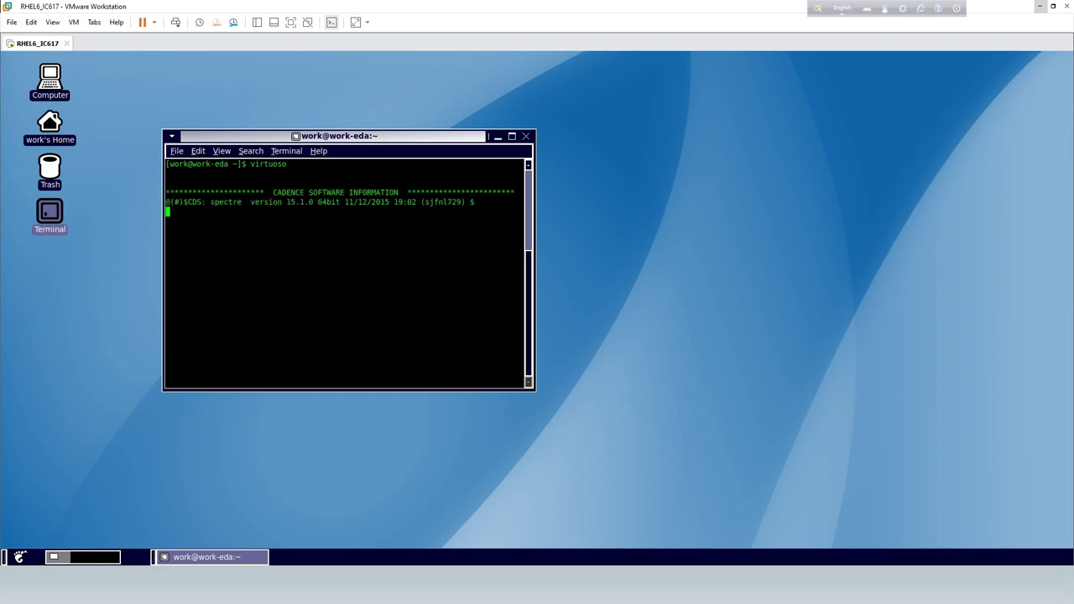
pyautogui.click(500, 137)
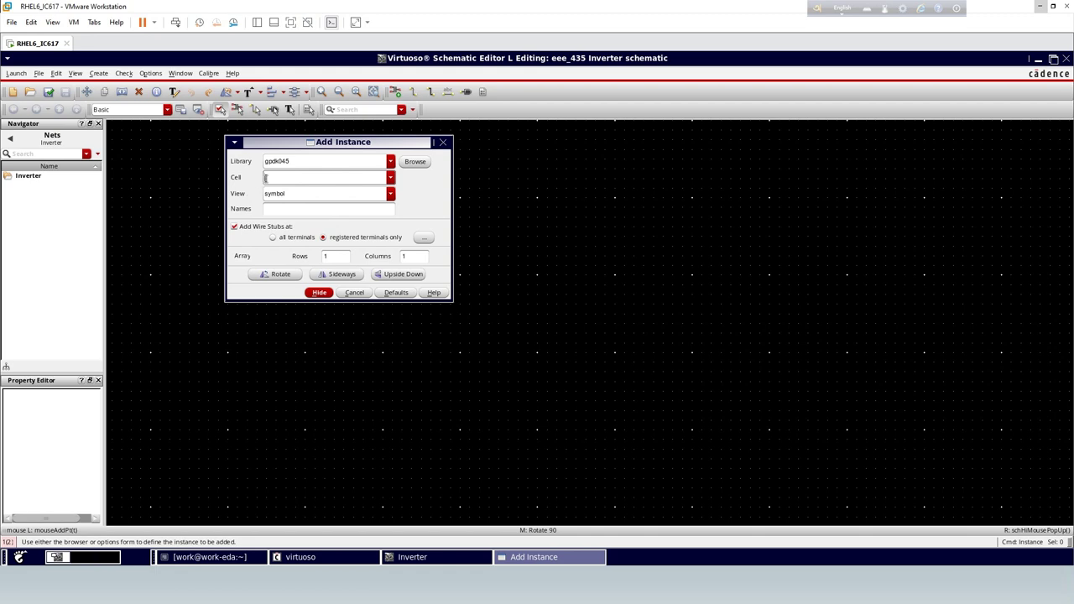
# - Place an nmos1v symbol from the gpdk045 library near the middle of the Inverter schematic
pyautogui.write('nmos1v')
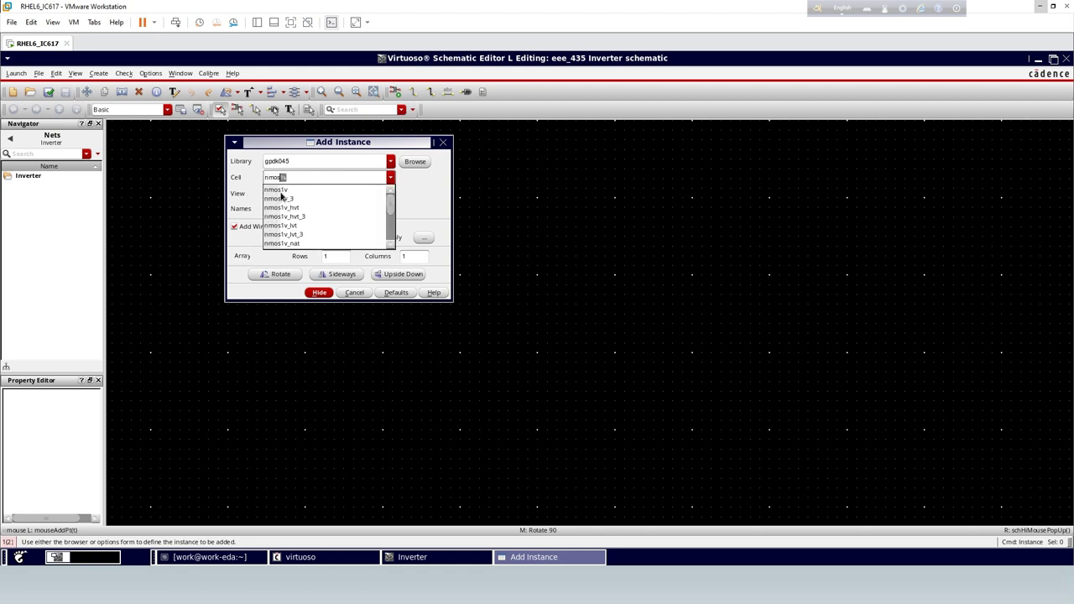
pyautogui.click(281, 190)
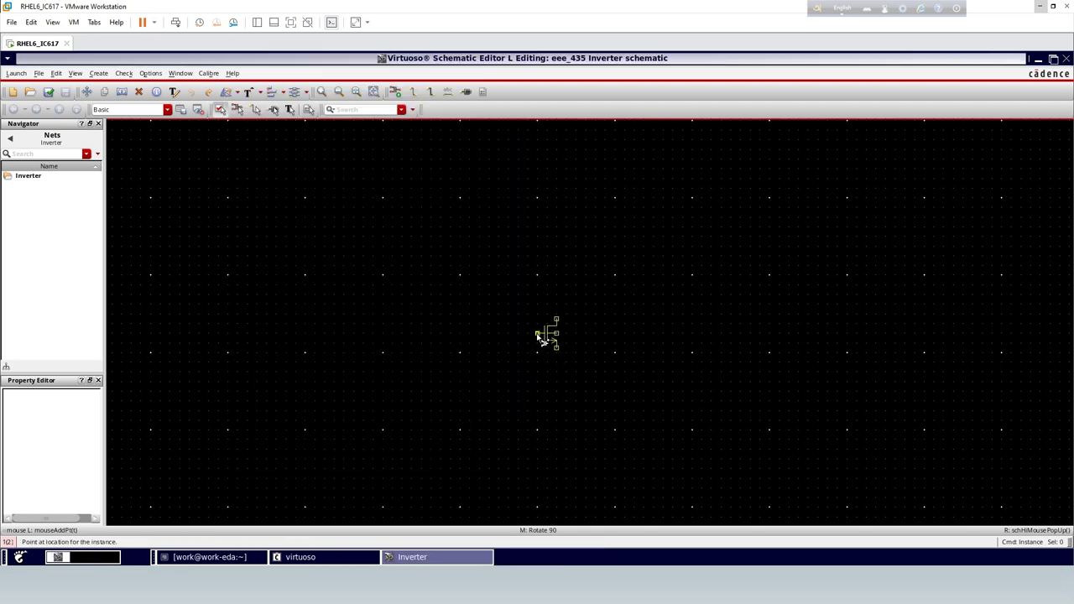
pyautogui.click(538, 335)
pyautogui.press('Escape')
# - Place a pmos1v symbol from the gpdk045 library directly above the NMOS, vertically aligned with it
pyautogui.press('f')
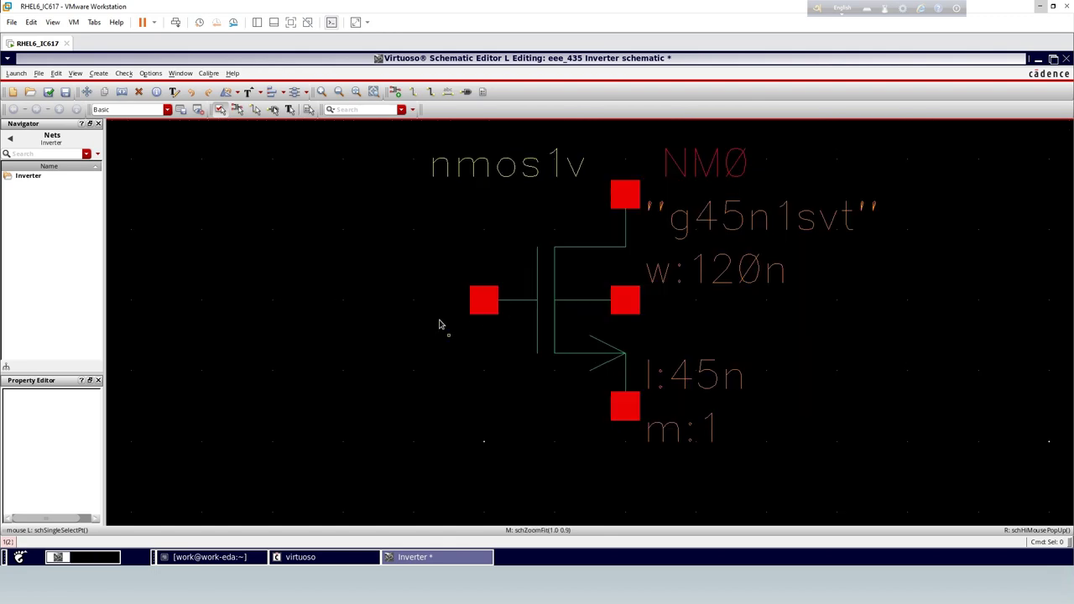
pyautogui.keyDown('ctrl'); pyautogui.scroll(-3, 457, 348); pyautogui.keyUp('ctrl')
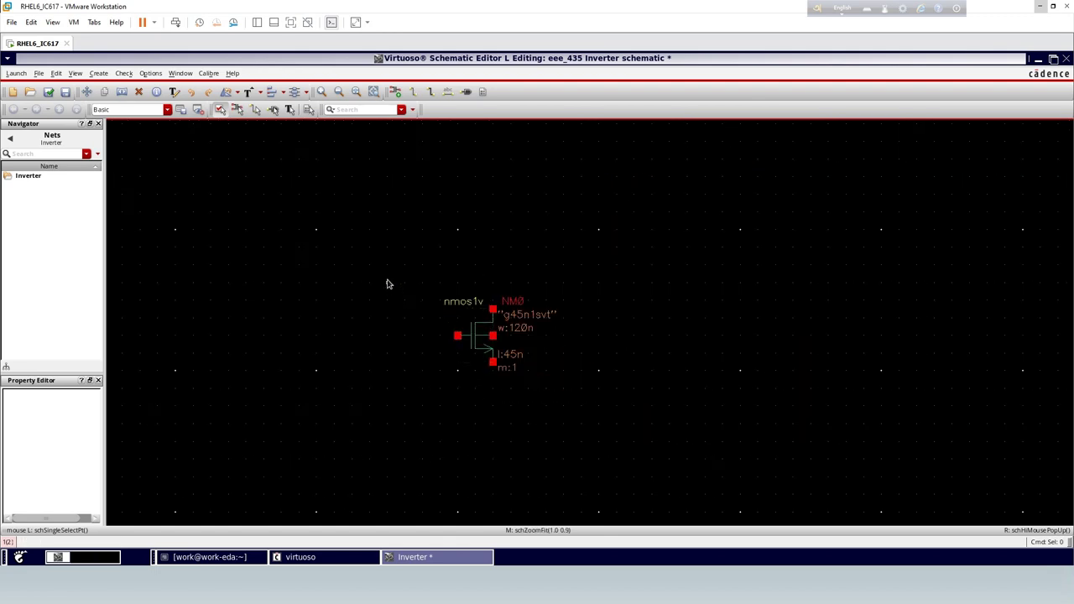
pyautogui.press('i')
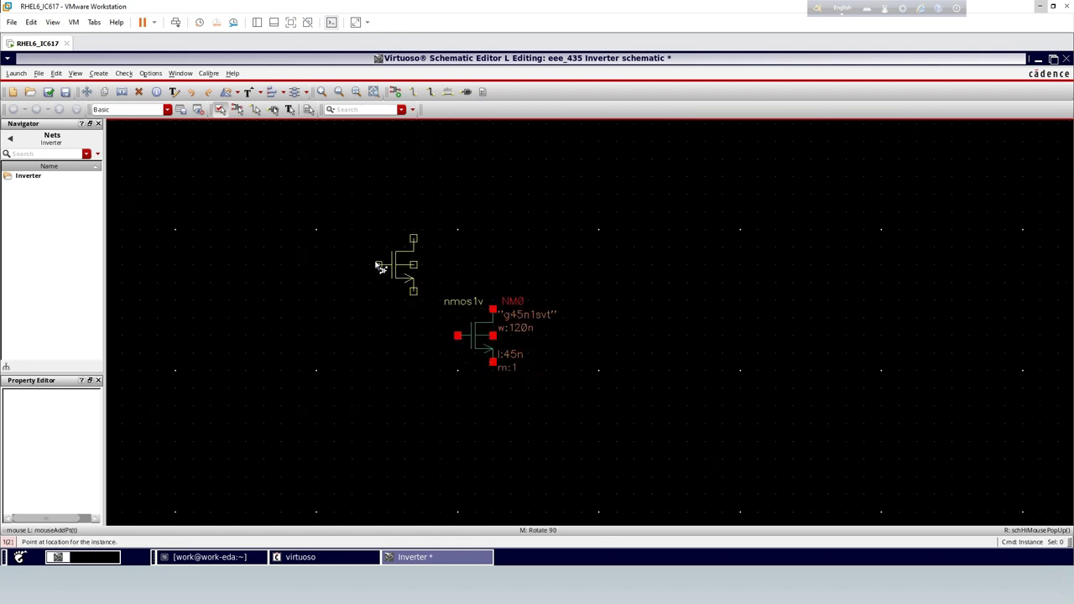
pyautogui.press('F3')
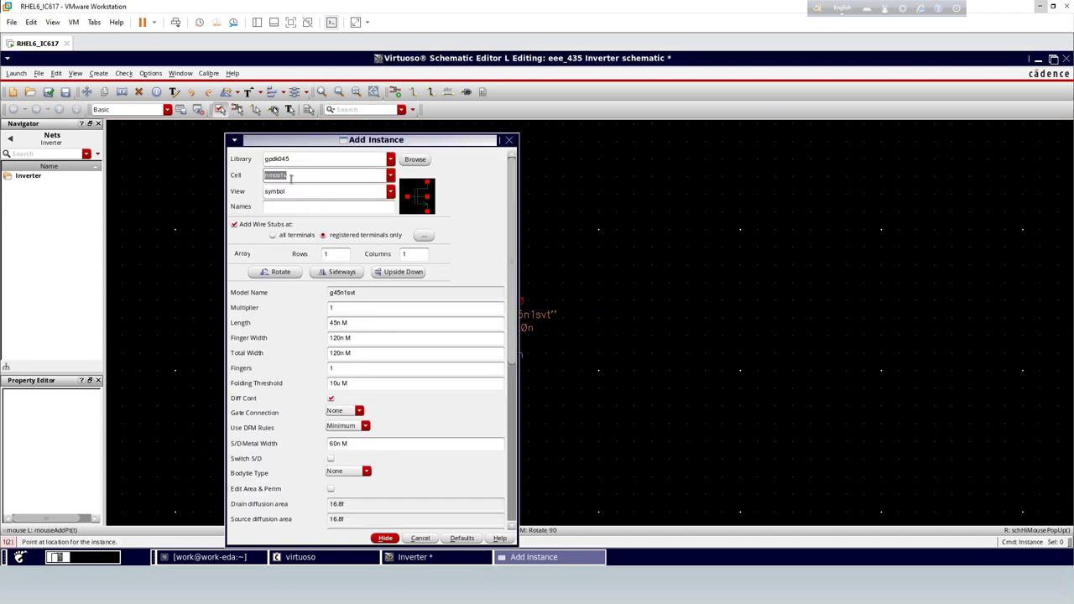
pyautogui.write('pmos')
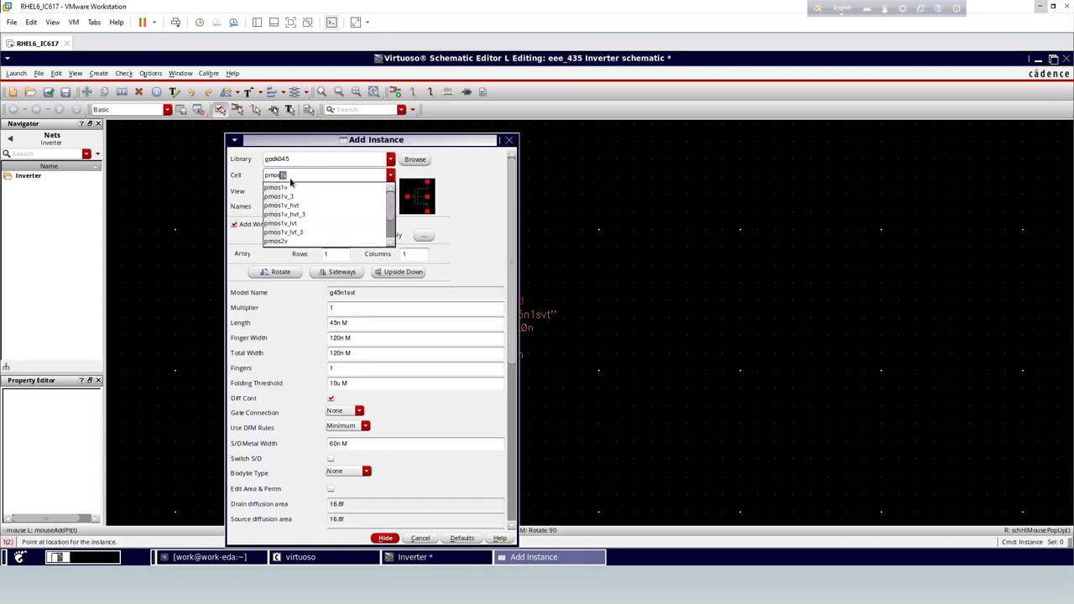
pyautogui.click(285, 186)
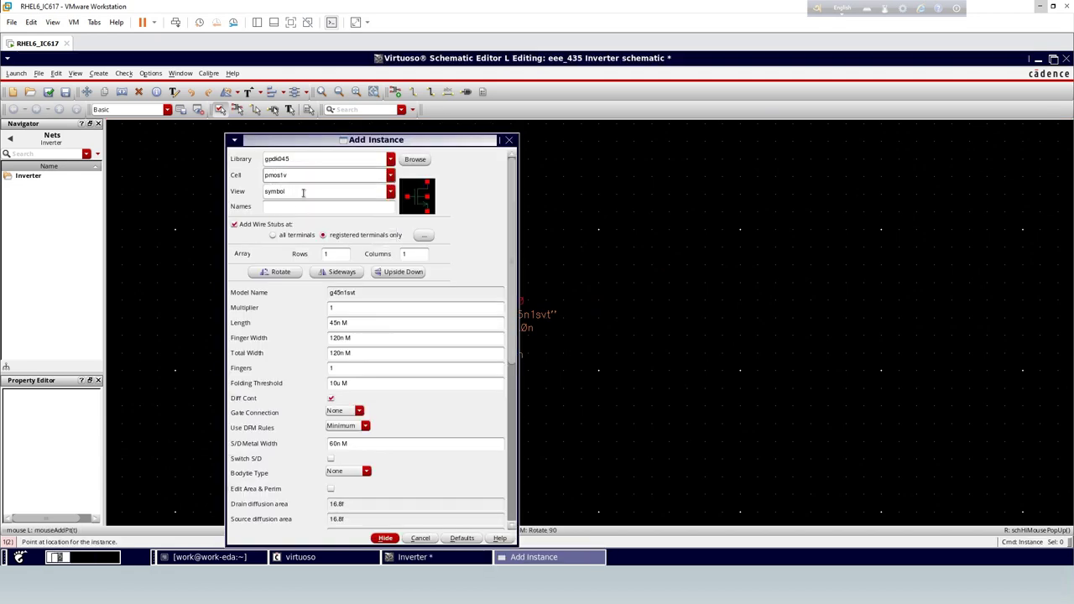
pyautogui.press('F3')
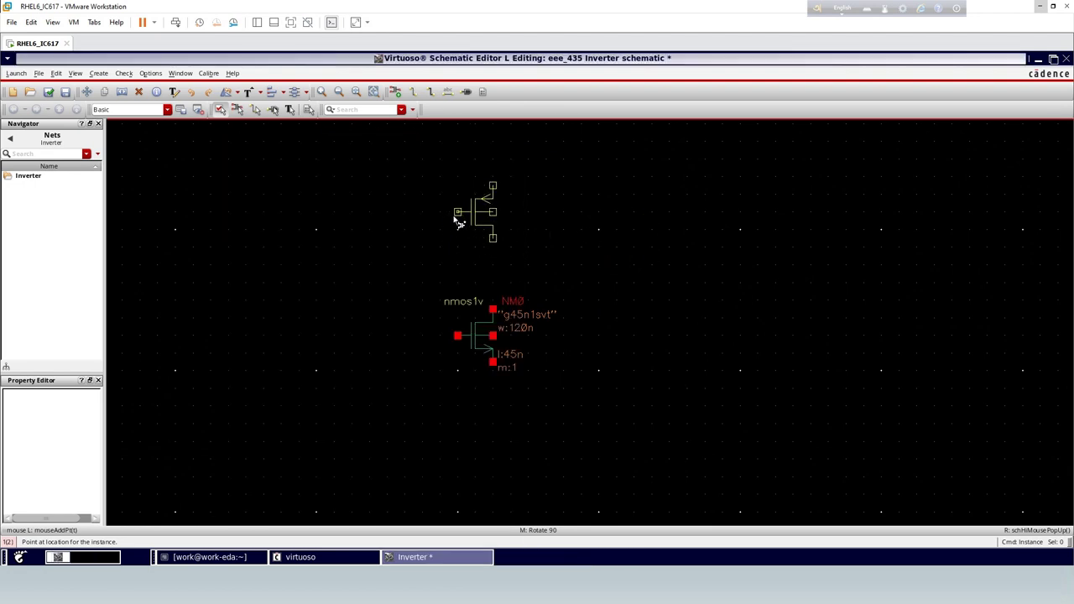
pyautogui.click(456, 219)
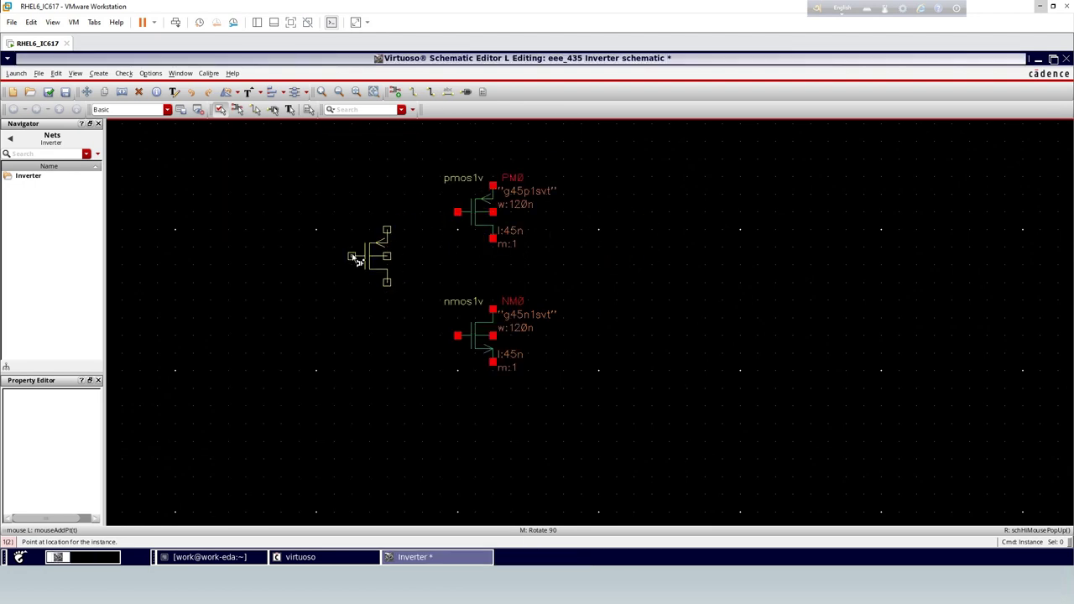
pyautogui.press('Escape')
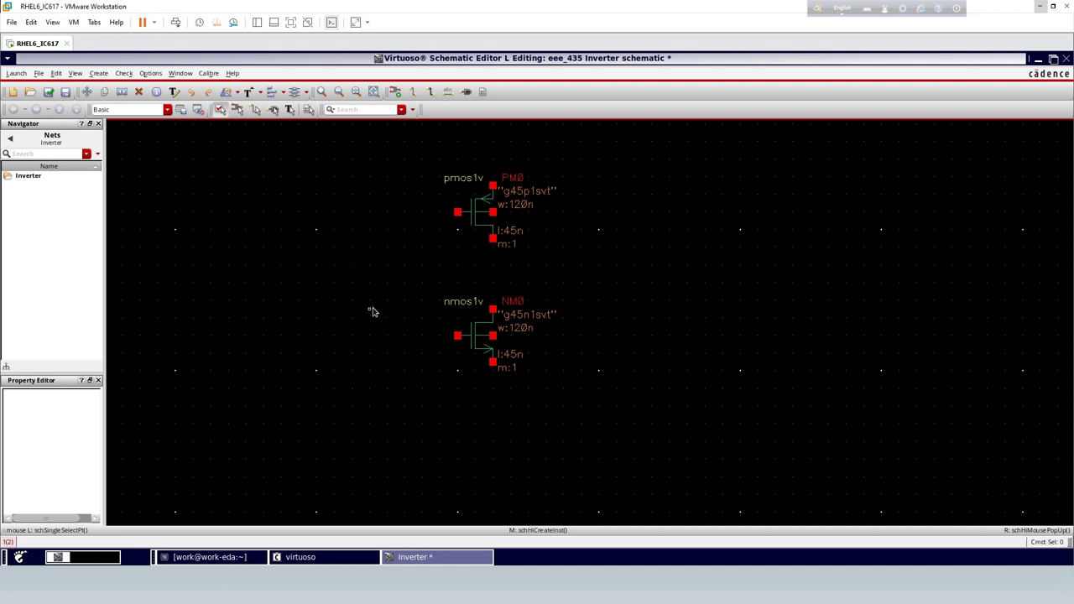
# - Wire the PMOS drain straight down to the NMOS drain
pyautogui.press('w')
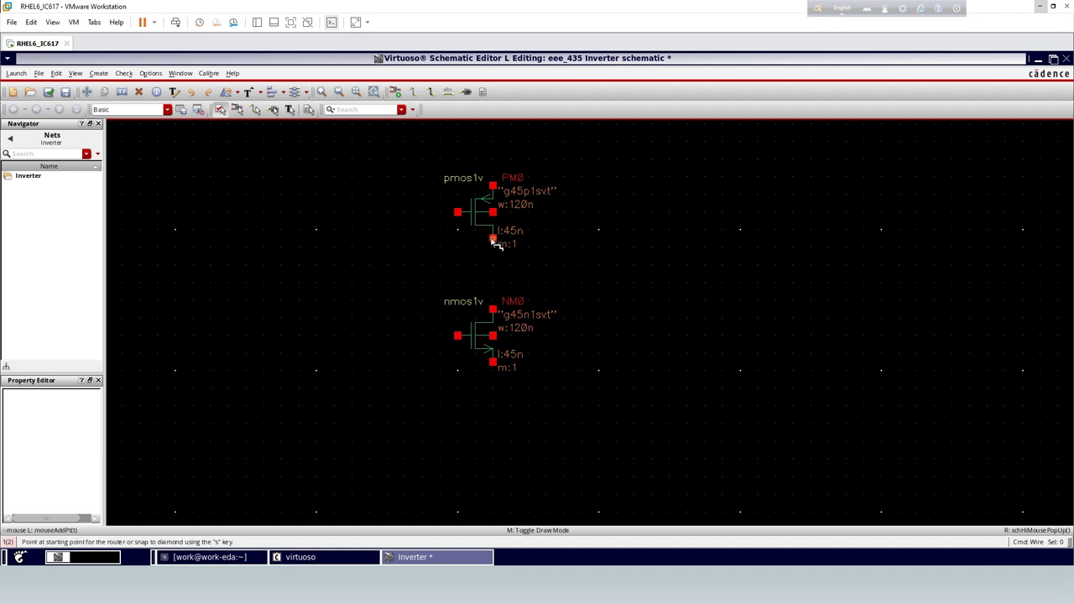
pyautogui.click(494, 240)
pyautogui.click(493, 310)
# - Wire each transistor's body to its source, extending the source wires below the NMOS and above the PMOS
pyautogui.click(492, 336)
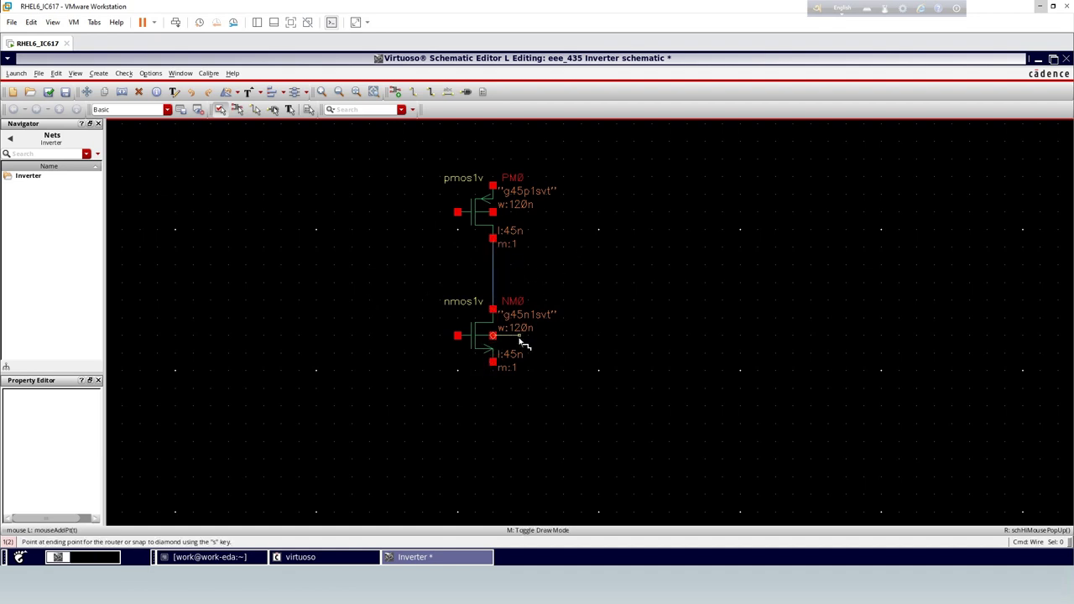
pyautogui.click(519, 388)
pyautogui.click(494, 363)
pyautogui.click(493, 389)
pyautogui.doubleClick(494, 413)
pyautogui.click(497, 214)
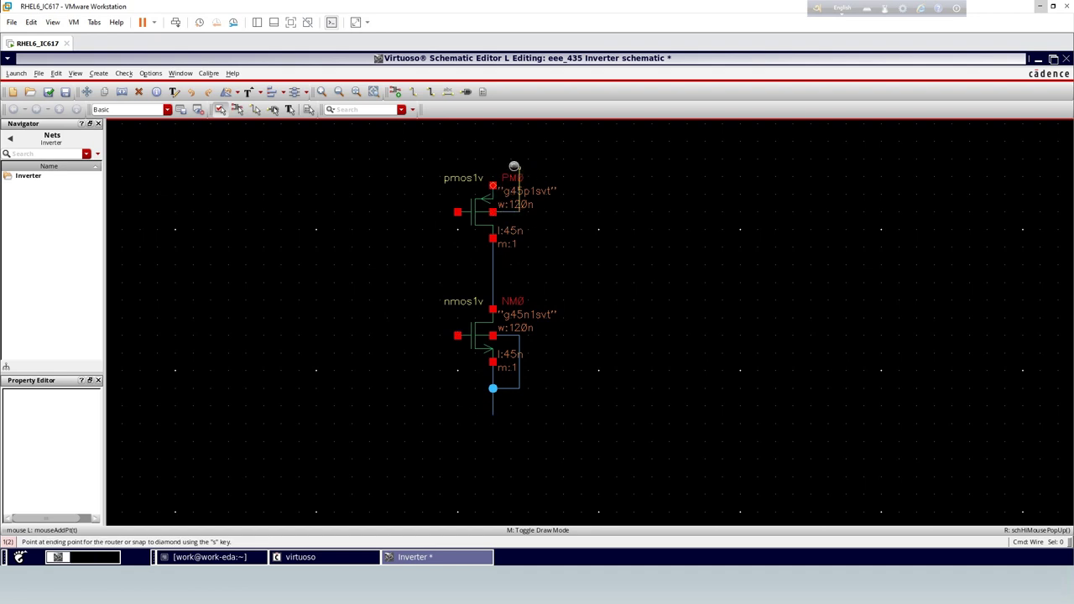
pyautogui.click(497, 192)
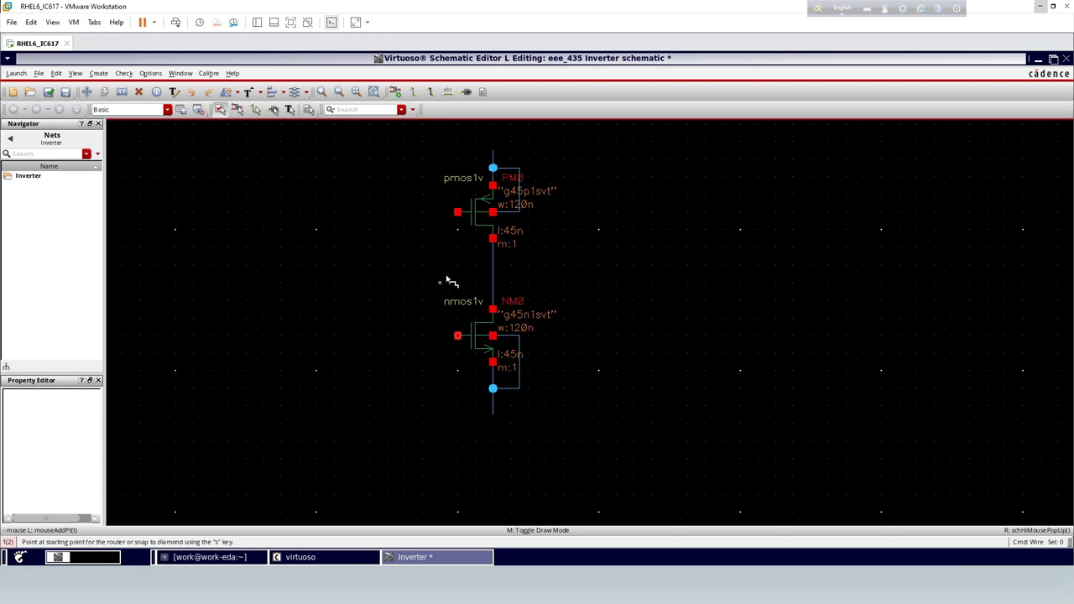
# - Wire the PMOS and NMOS gates together and add an input wire stub extending left from that gate wire
pyautogui.click(458, 215)
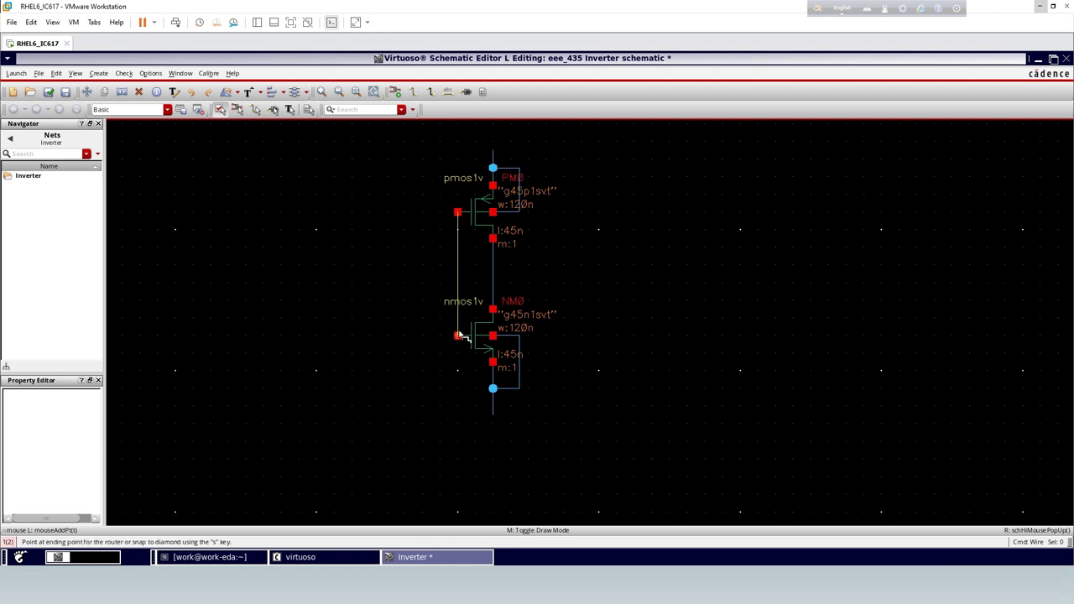
pyautogui.click(459, 336)
pyautogui.click(457, 267)
pyautogui.click(405, 265)
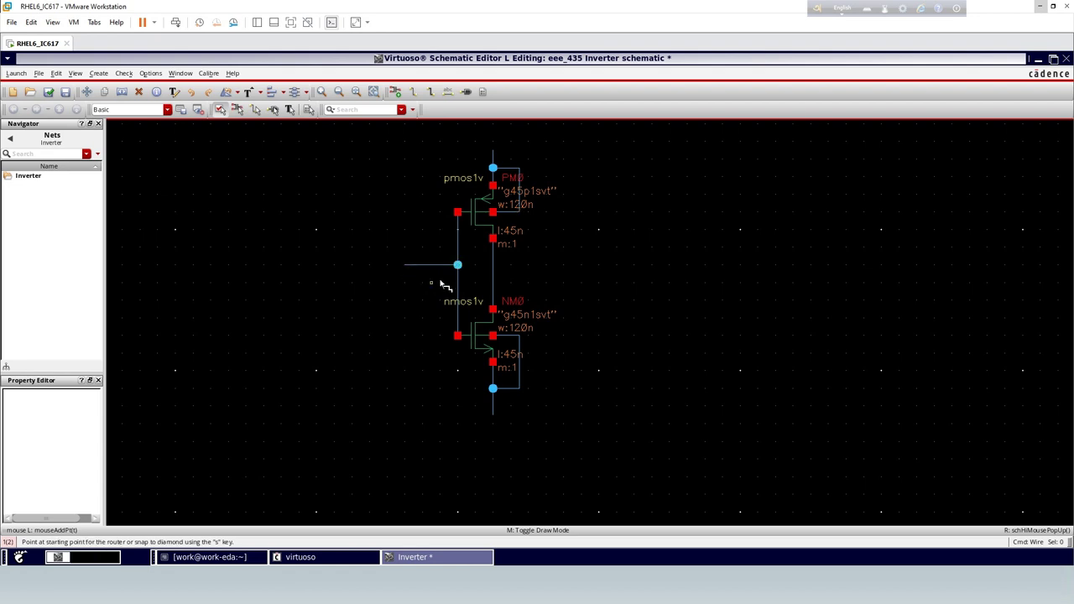
# - Add an output wire stub extending right from the wire between the two drains
pyautogui.click(492, 265)
pyautogui.click(546, 266)
pyautogui.press('Escape')
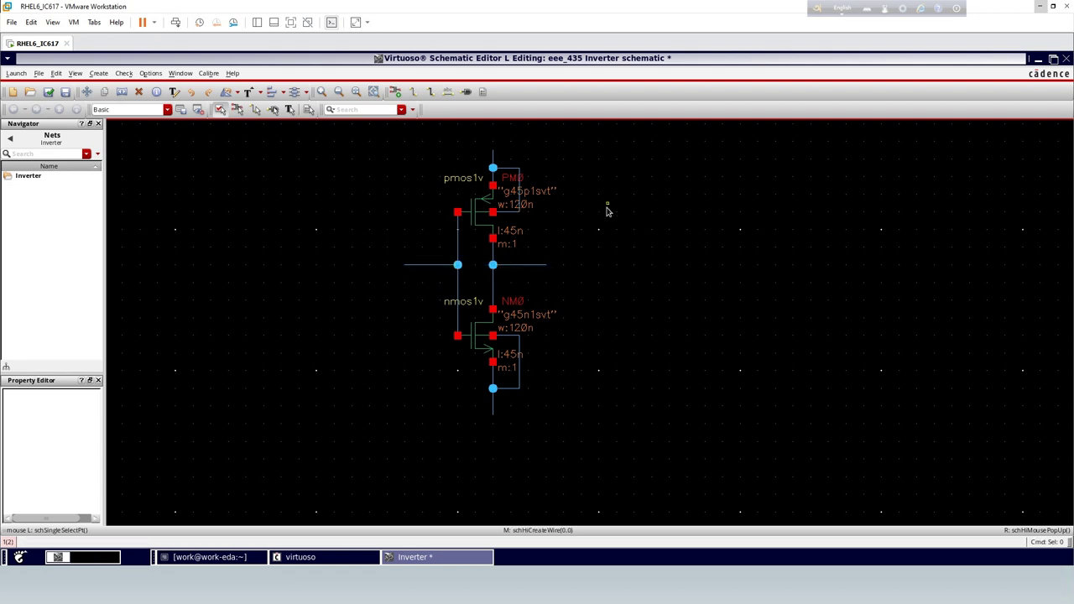
# - Place input pins VDD, VSS and VIN in a vertical column to the left of the inverter circuit
pyautogui.press('p')
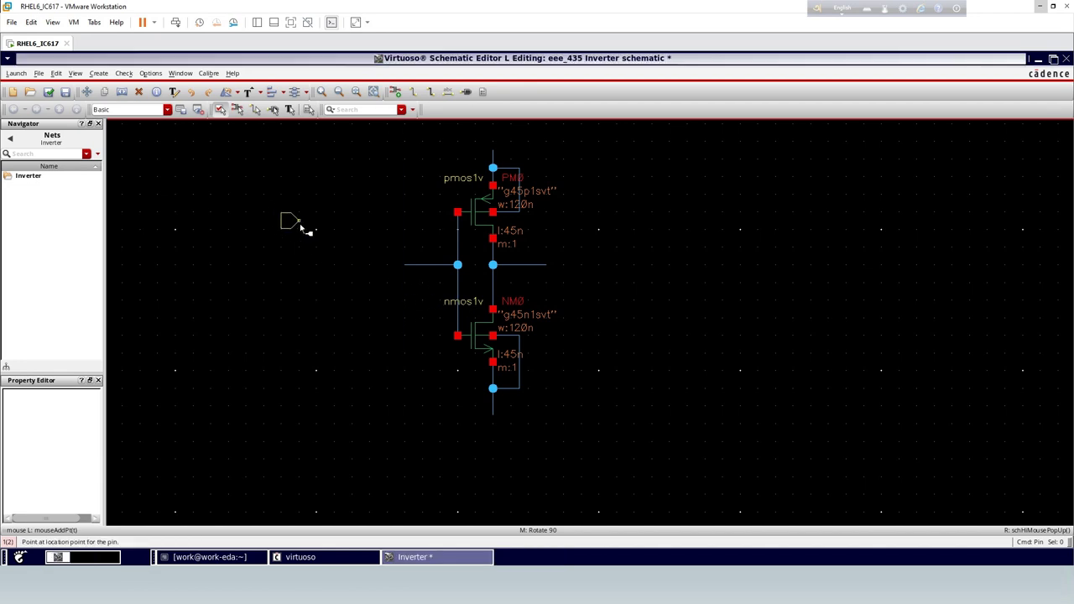
pyautogui.click(343, 222)
pyautogui.click(343, 249)
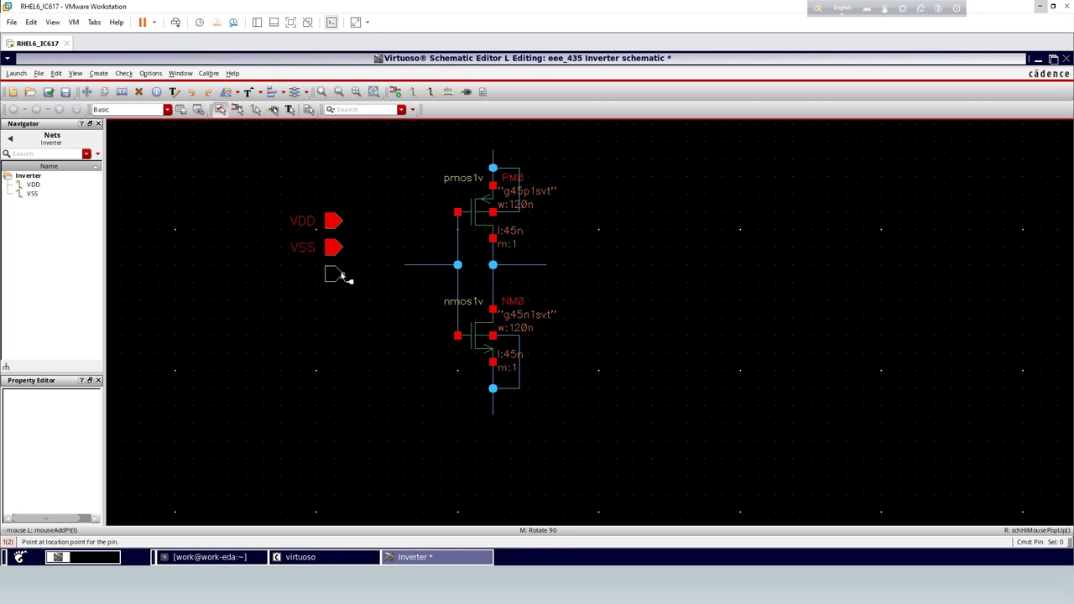
pyautogui.click(343, 276)
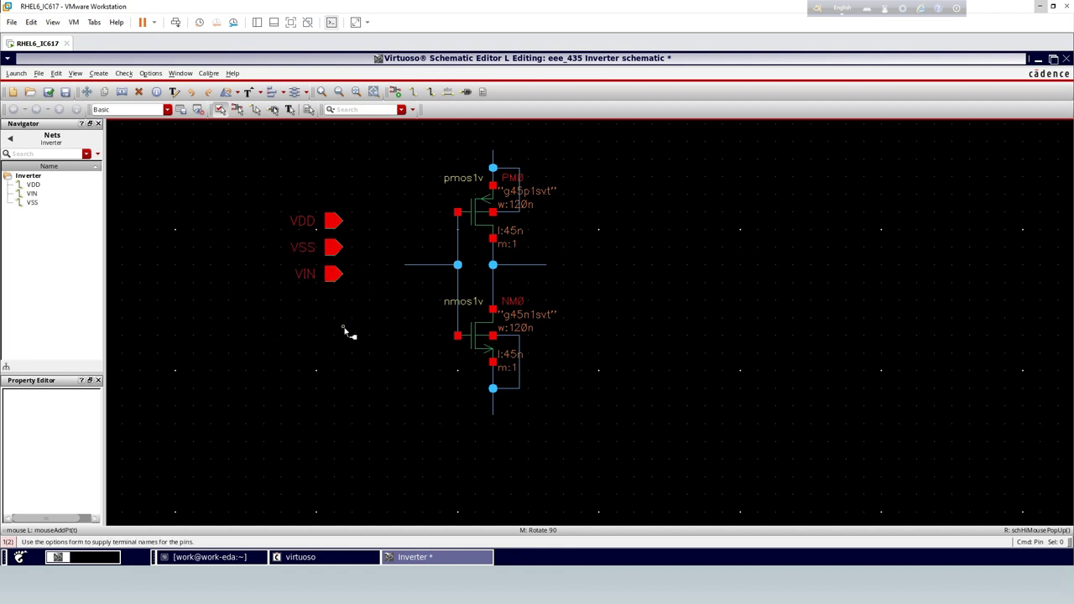
pyautogui.press('Escape')
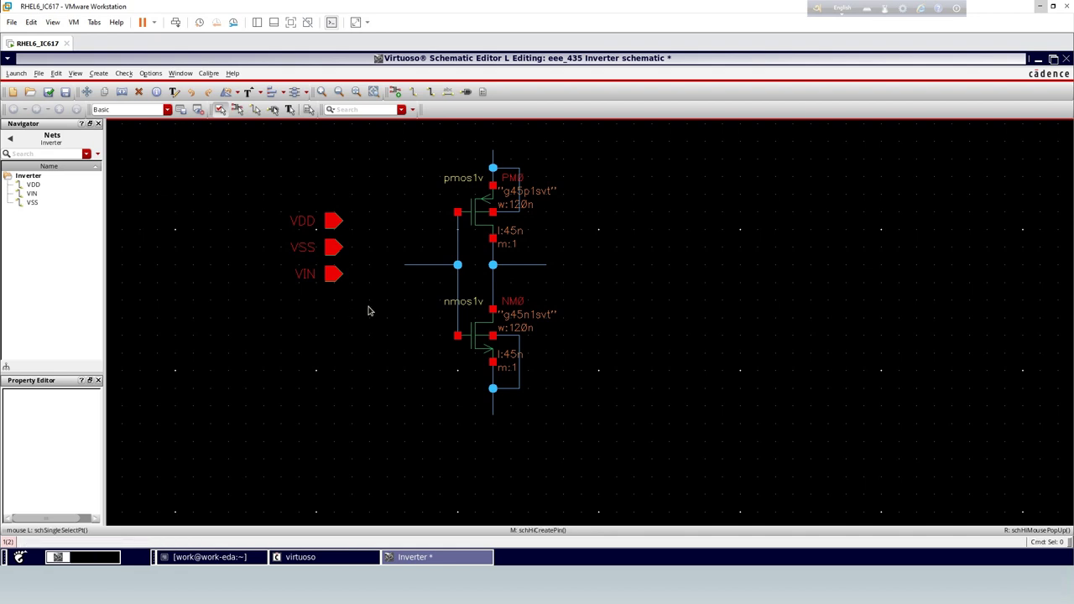
# - Create an output pin named Vout and place it below the VIN pin
pyautogui.press('p')
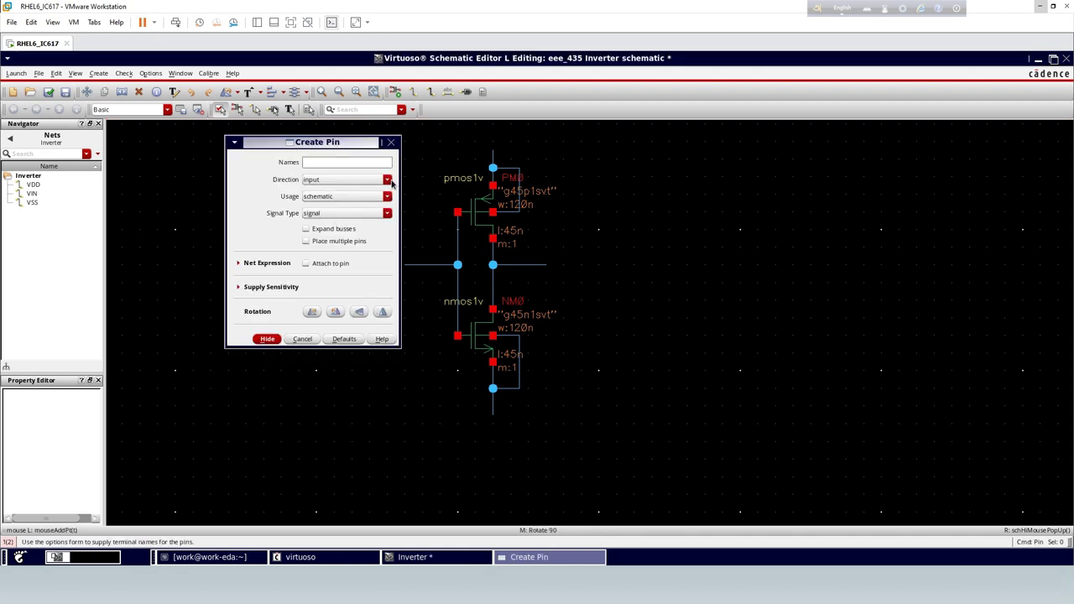
pyautogui.click(387, 180)
pyautogui.click(361, 200)
pyautogui.click(324, 163)
pyautogui.click(267, 339)
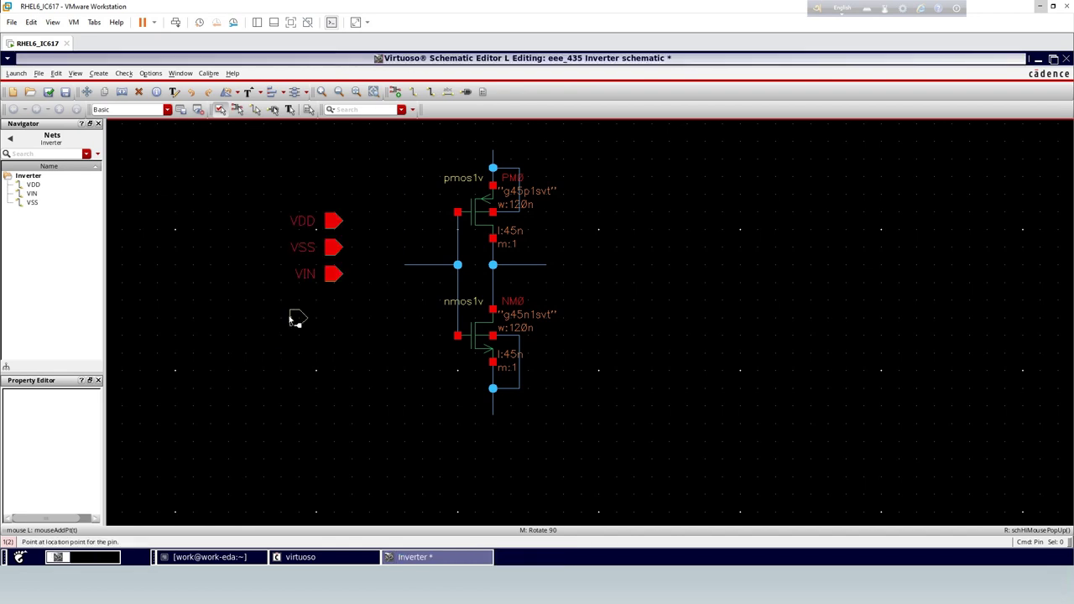
pyautogui.click(331, 302)
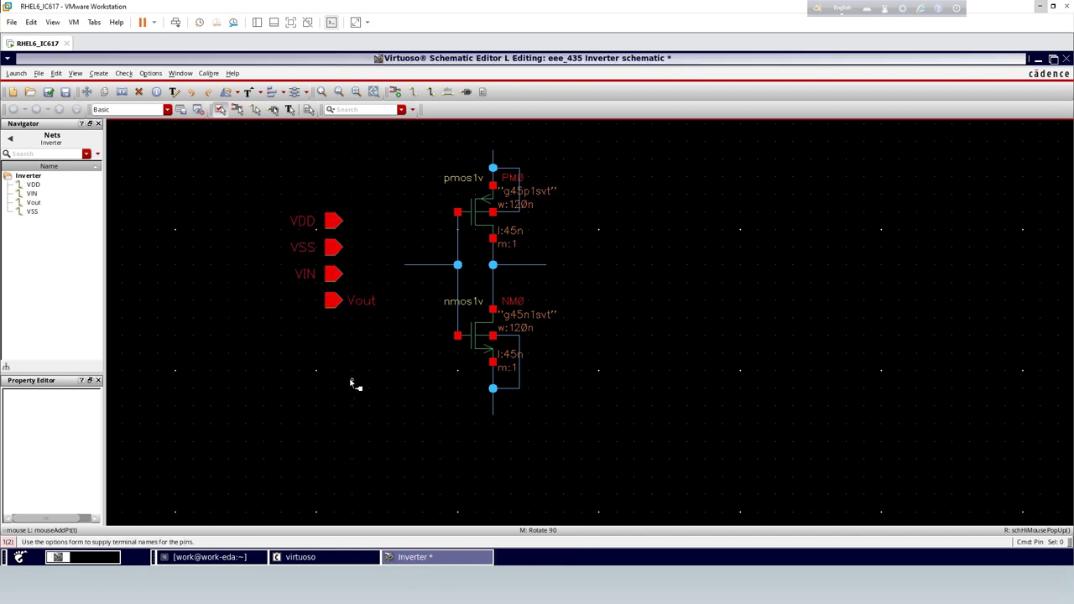
pyautogui.press('Escape')
# - Label the wires: VDD at the PMOS source, VSS at the NMOS source, VIN on the gate stub and Vout on the drain stub
pyautogui.press('f')
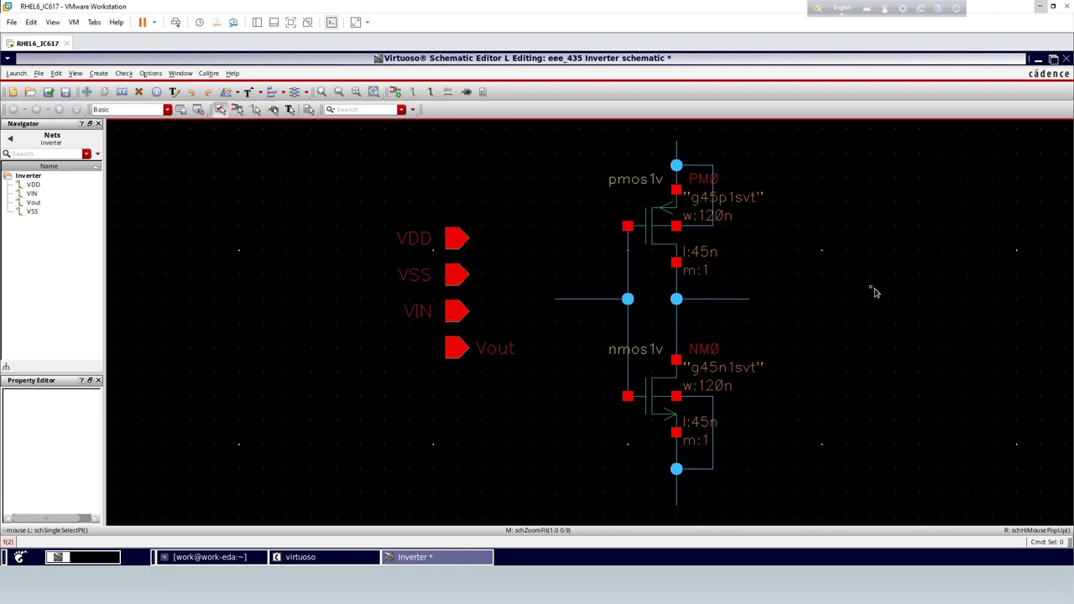
pyautogui.press('l')
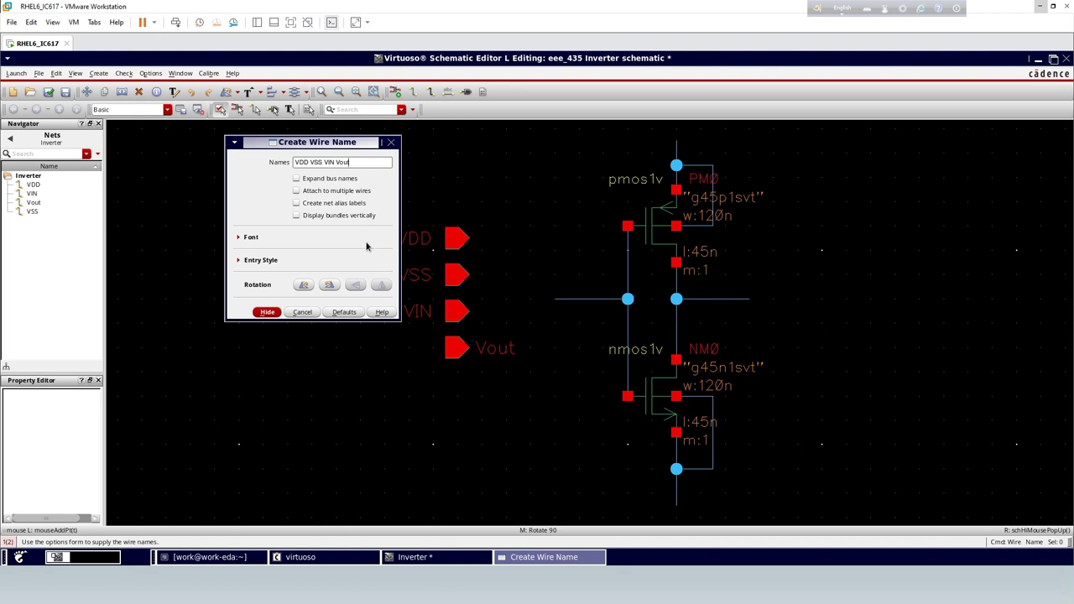
pyautogui.press('Return')
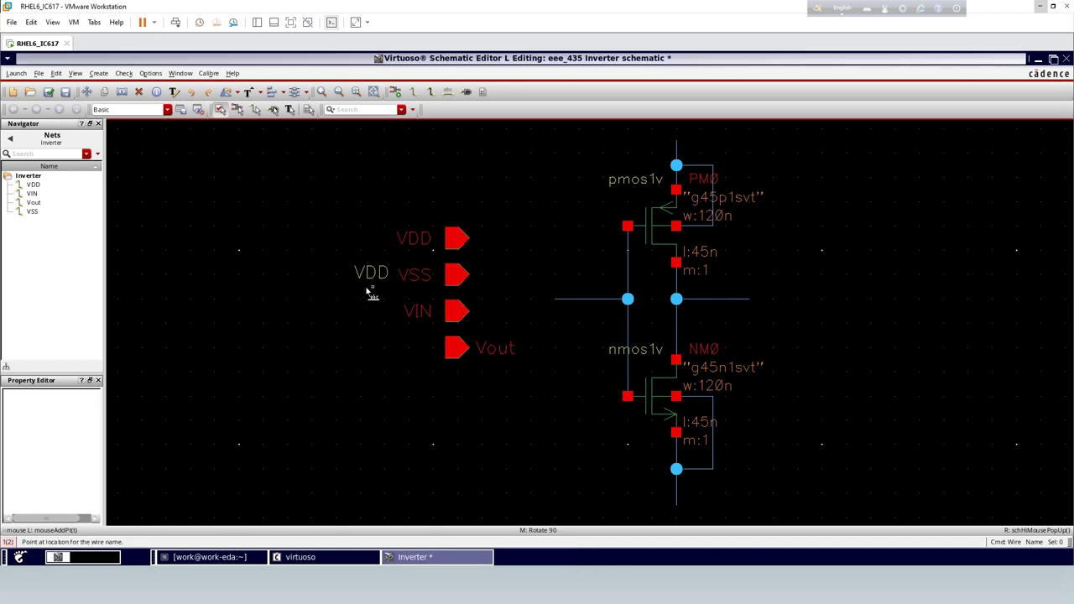
pyautogui.click(678, 150)
pyautogui.click(677, 501)
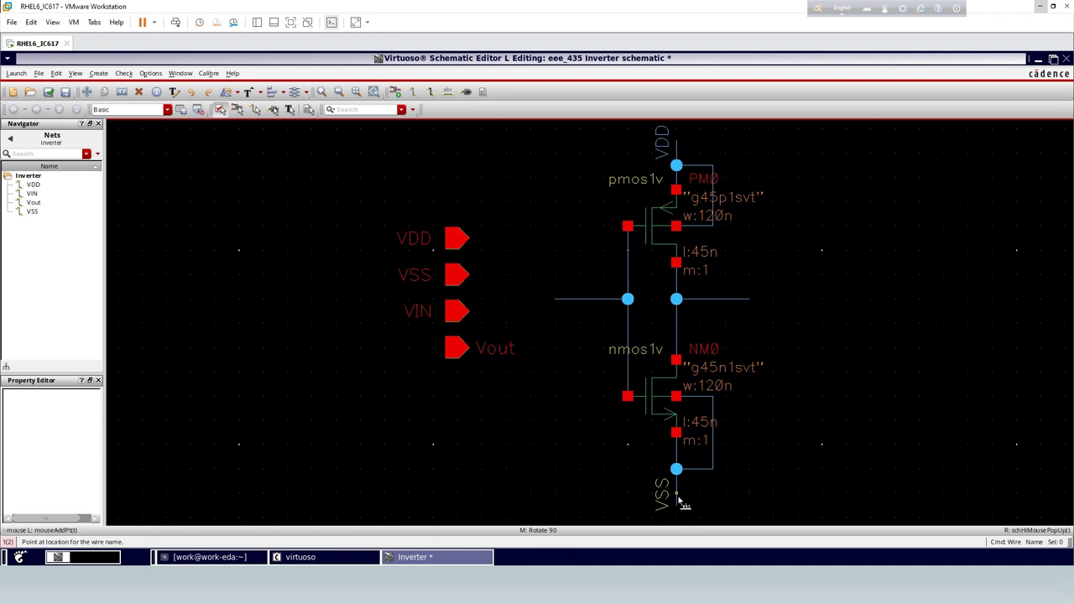
pyautogui.click(576, 301)
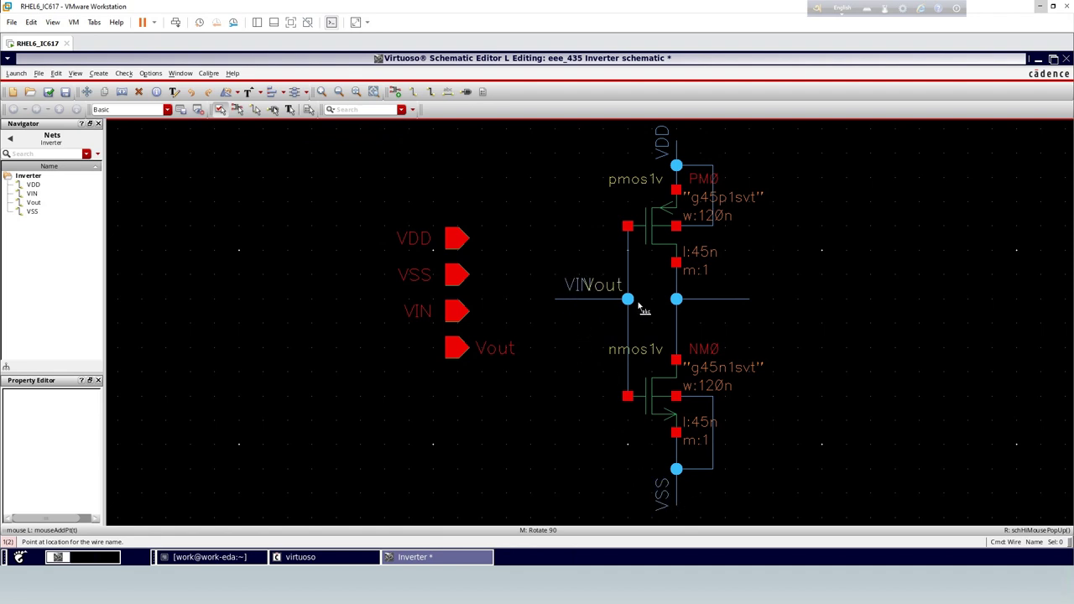
pyautogui.click(753, 298)
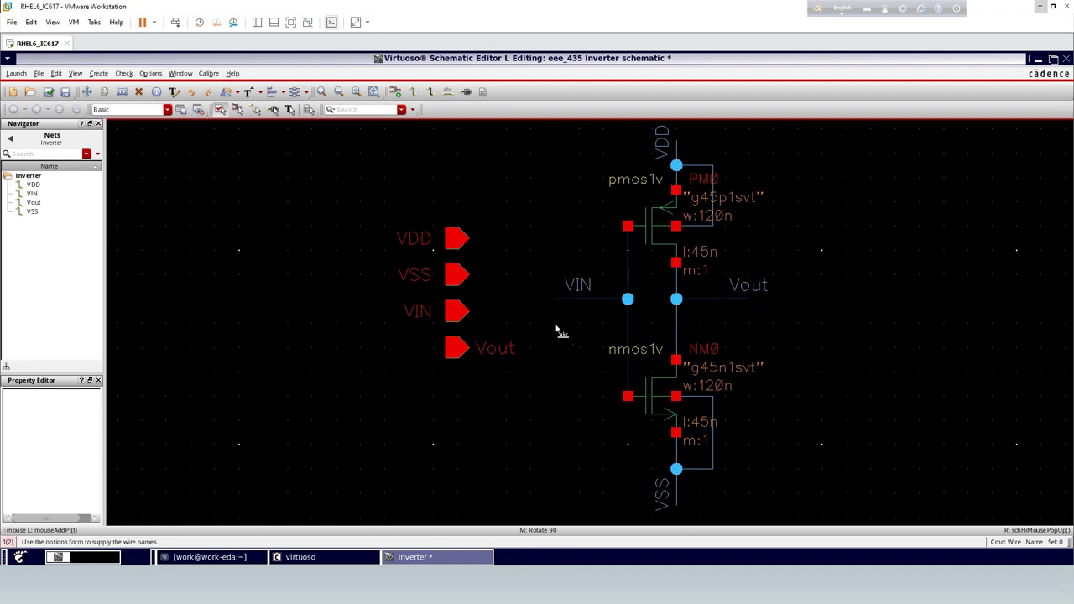
pyautogui.press('f')
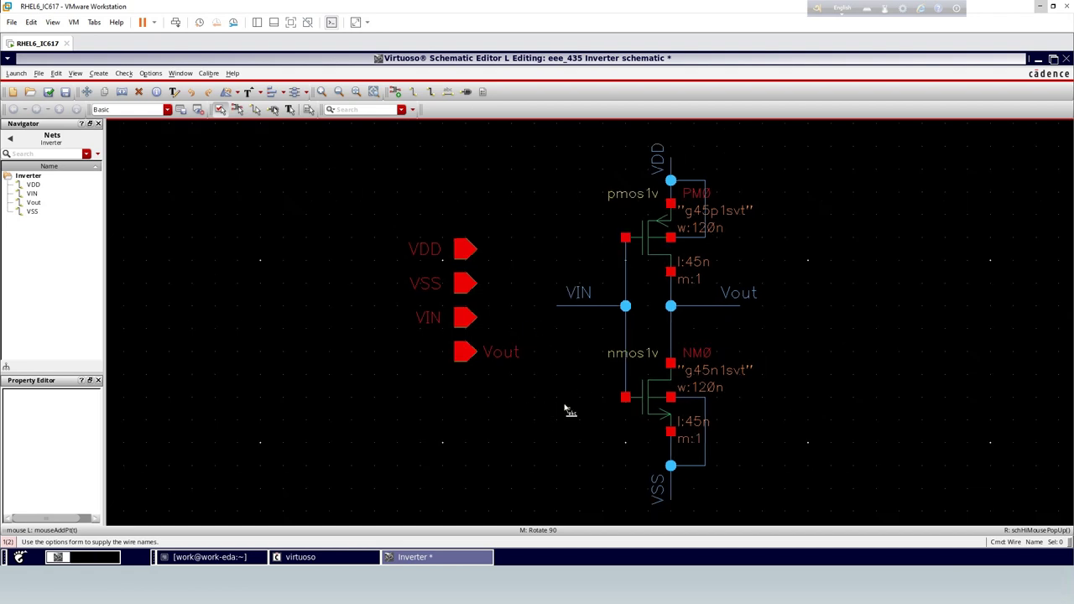
pyautogui.press('Escape')
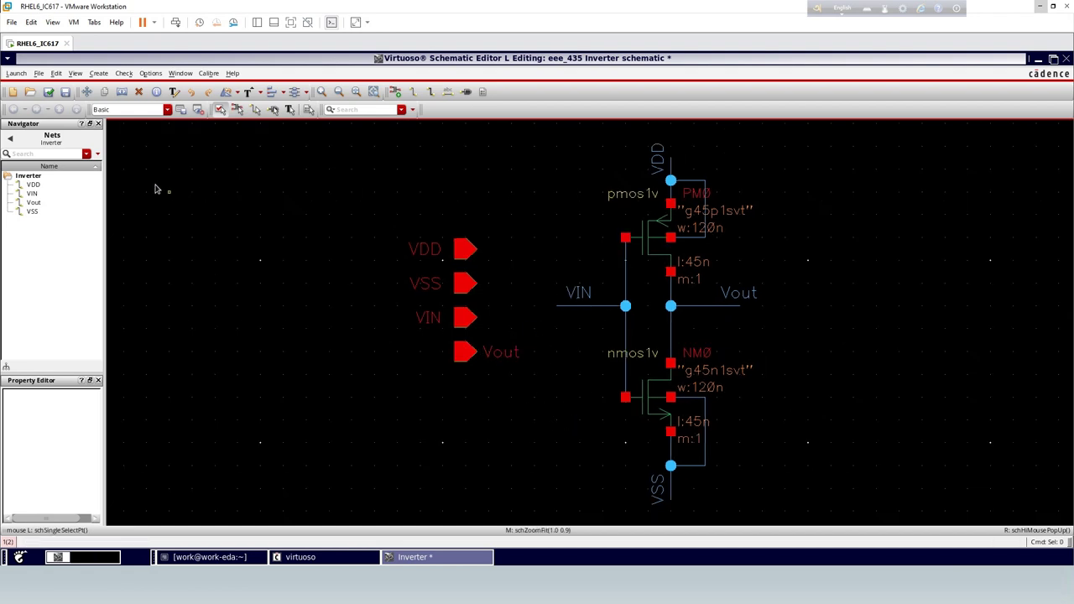
# - Check and save the inverter schematic and start creating a symbol view from its schematic view
pyautogui.click(49, 92)
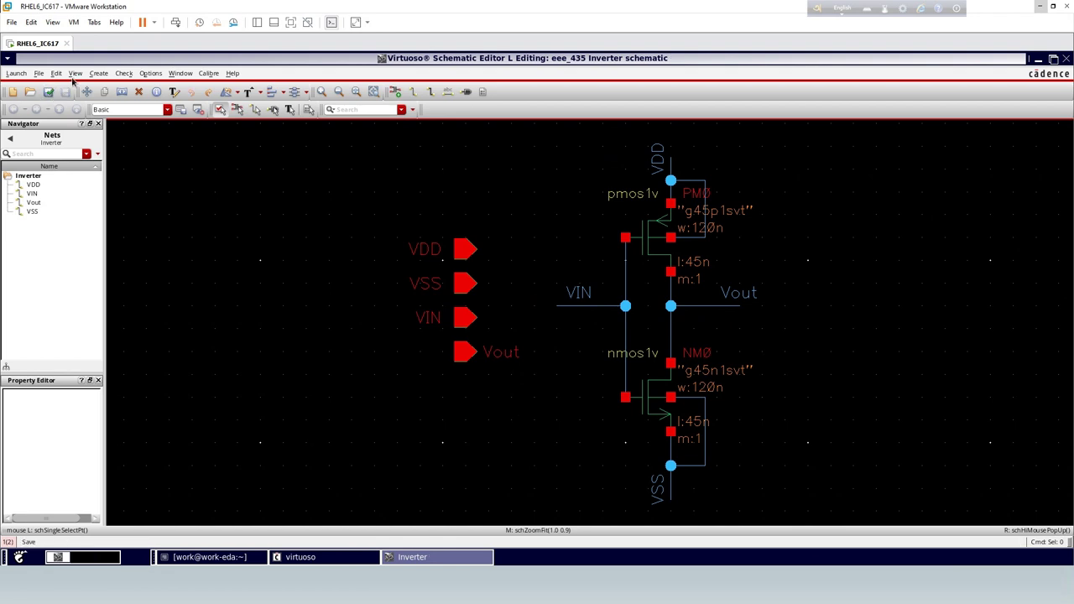
pyautogui.click(98, 74)
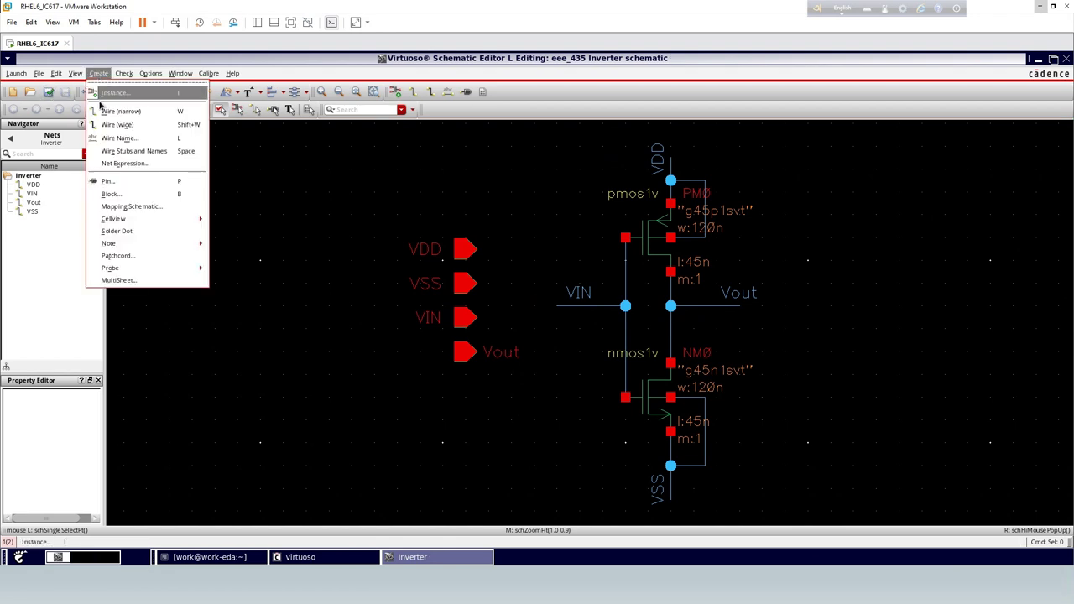
pyautogui.moveTo(120, 220)
pyautogui.click(220, 229)
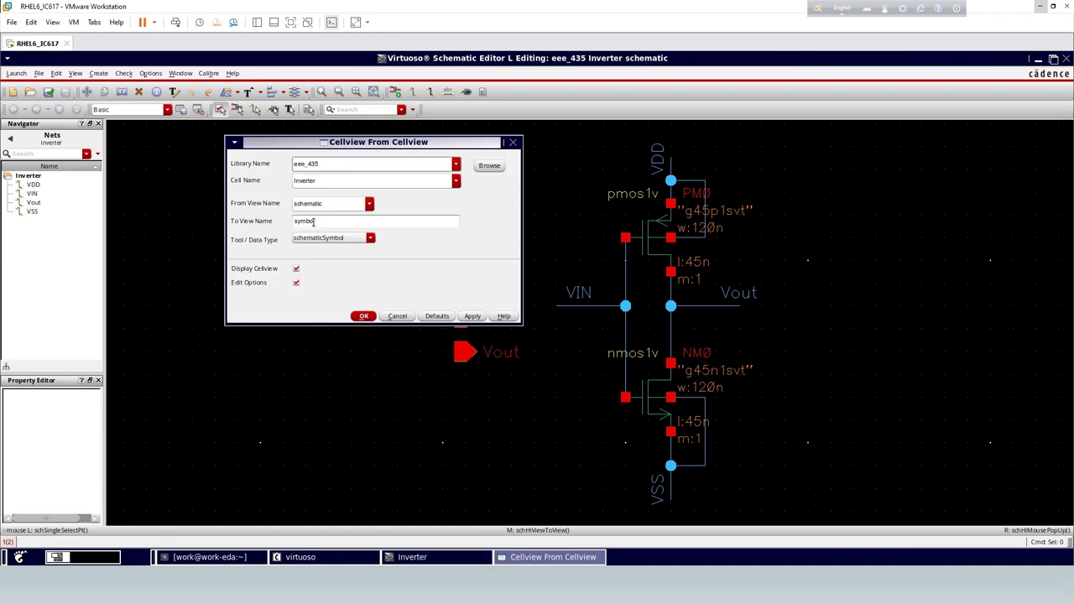
pyautogui.click(365, 317)
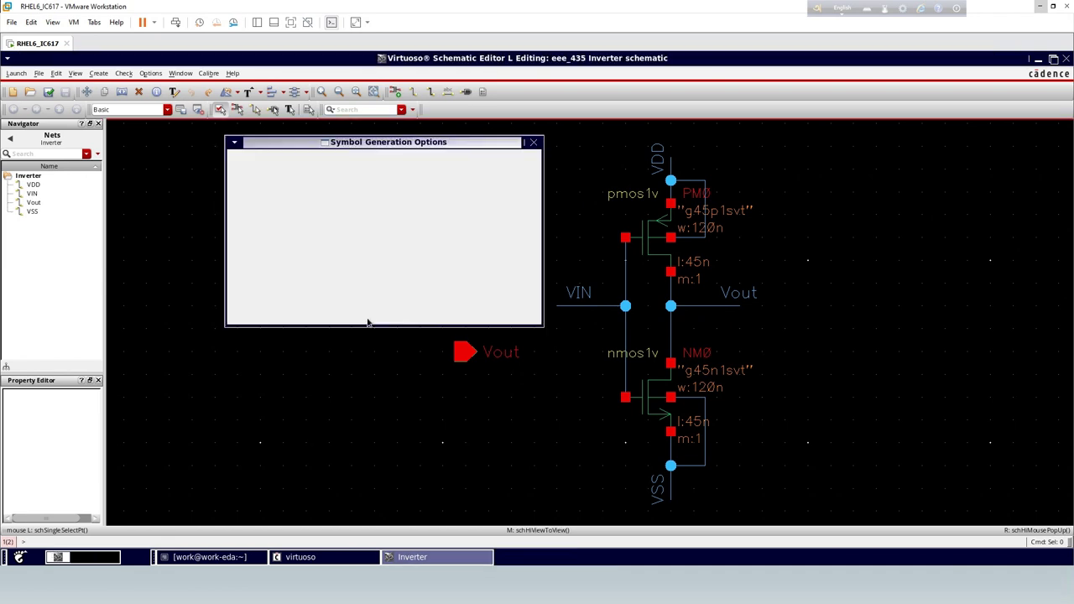
# - Generate the symbol with VIN as left pin, Vout as right pin, VDD as top pin and VSS as bottom pin
pyautogui.click(300, 205)
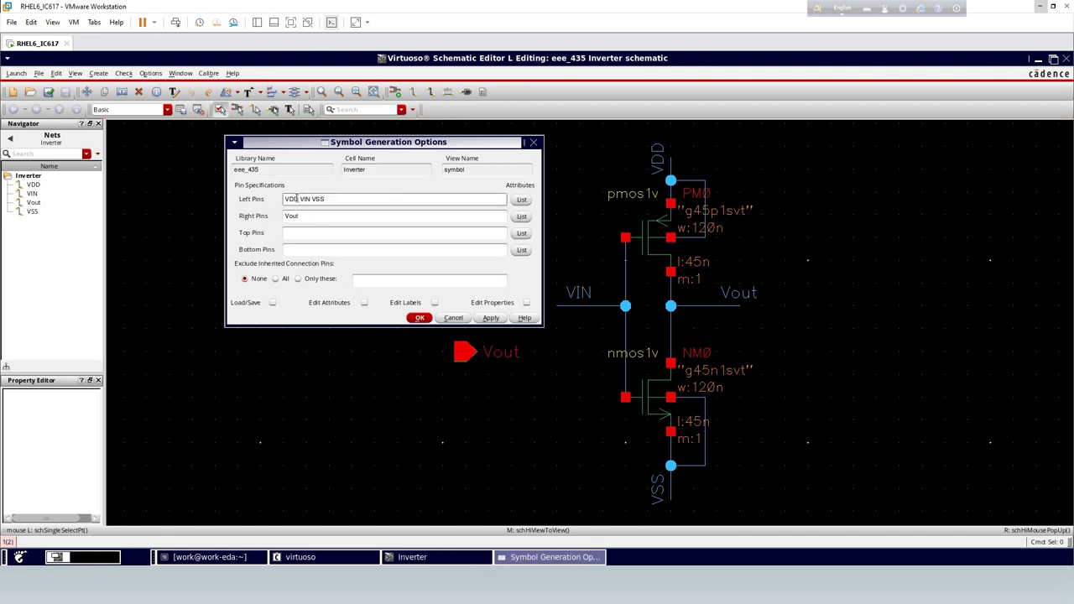
pyautogui.moveTo(299, 199); pyautogui.dragTo(286, 200)
pyautogui.hotkey('ctrl', 'x')
pyautogui.click(290, 236)
pyautogui.hotkey('ctrl', 'v')
pyautogui.moveTo(299, 199); pyautogui.dragTo(316, 200)
pyautogui.press('BackSpace')
pyautogui.click(307, 250)
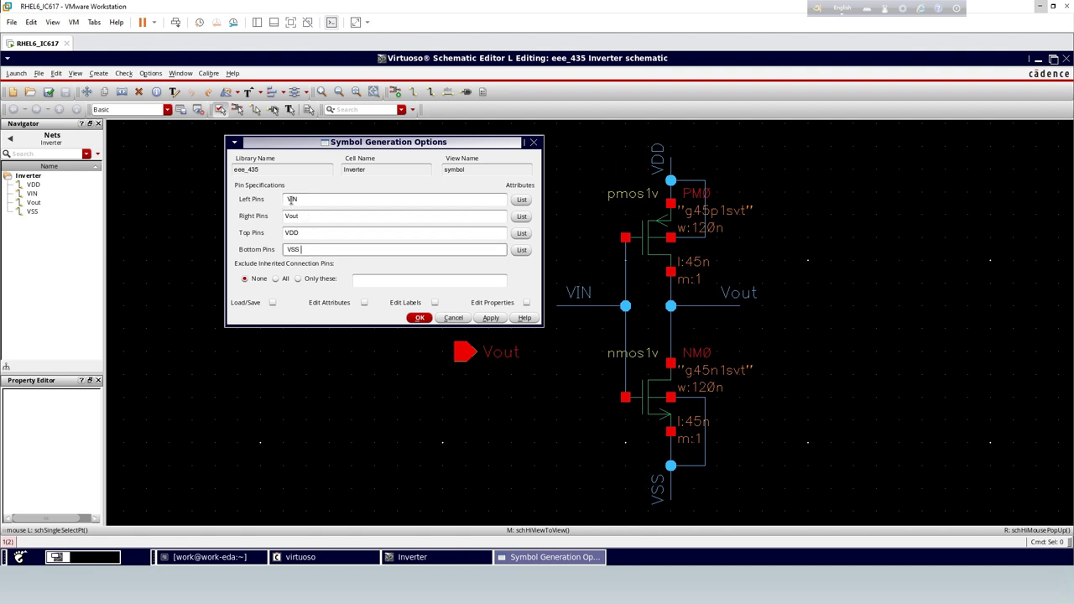
pyautogui.click(414, 318)
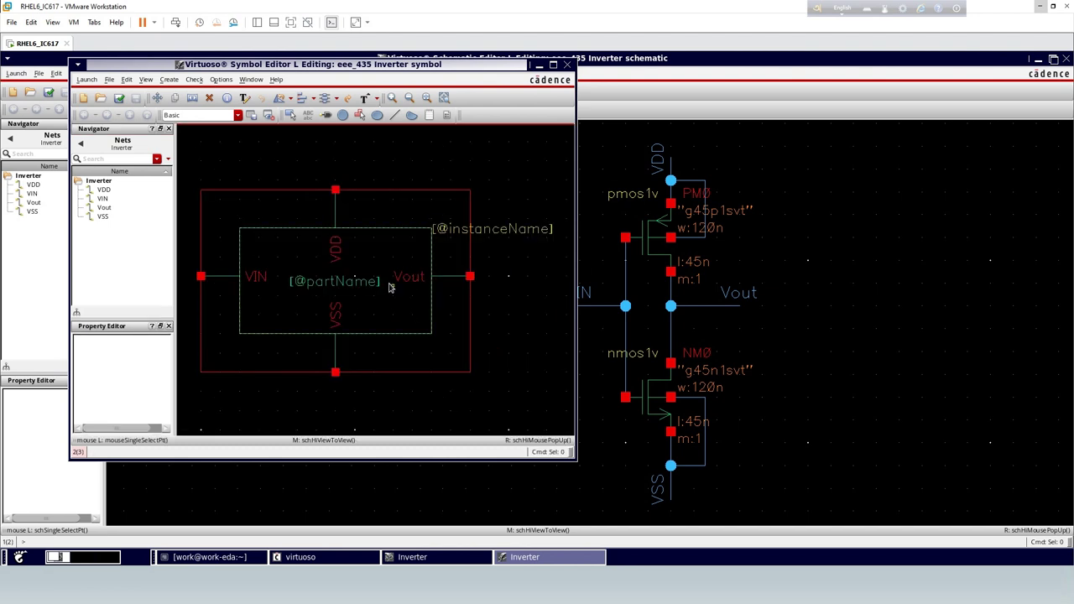
# - Maximize the symbol editor and delete the outer selection box and the inner rectangle of the symbol
pyautogui.click(553, 65)
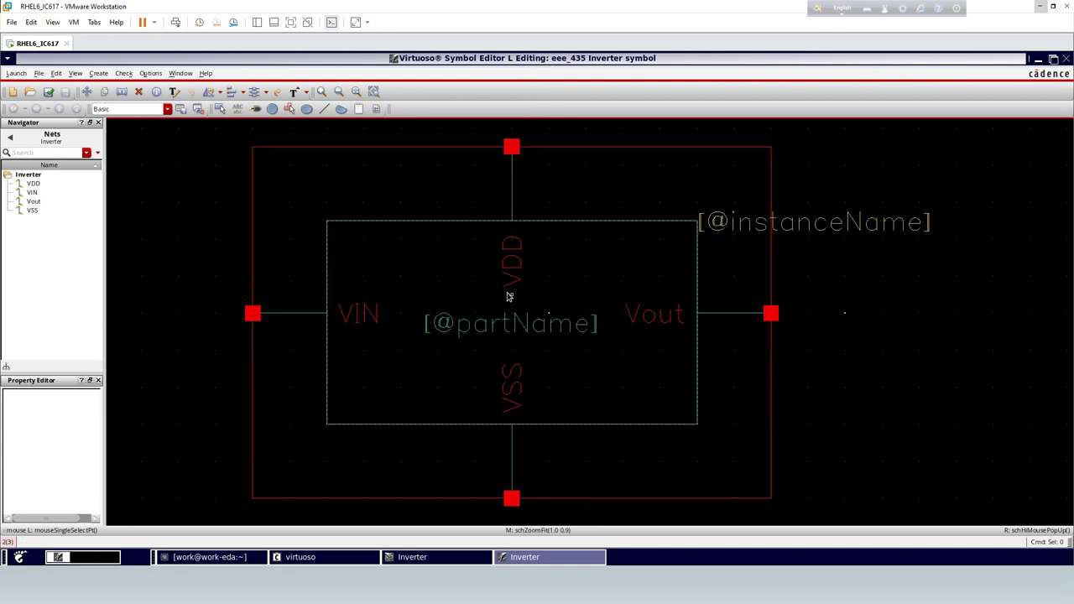
pyautogui.click(415, 152)
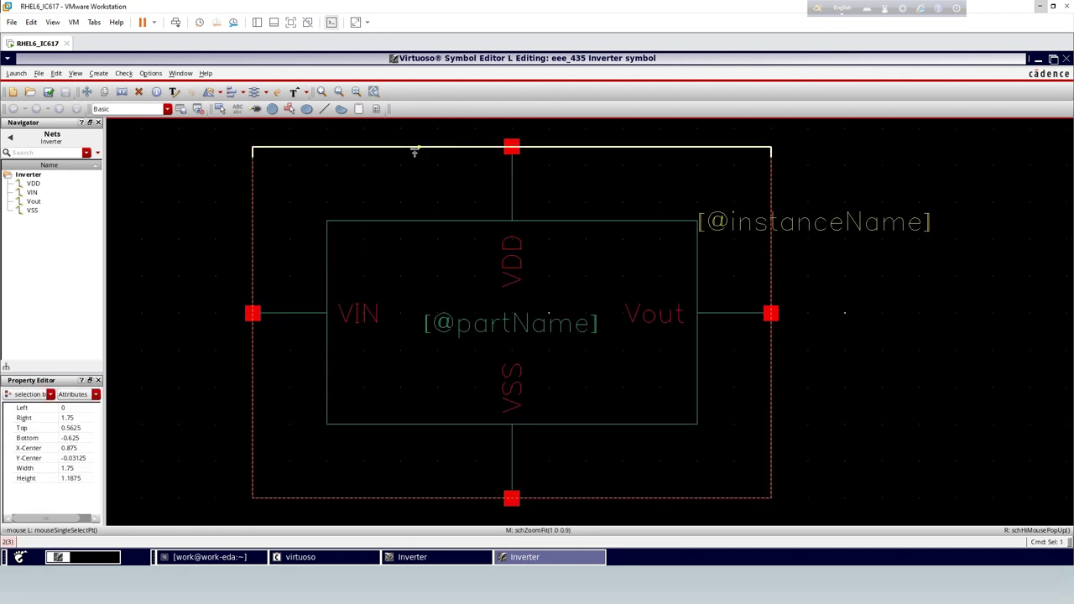
pyautogui.press('Delete')
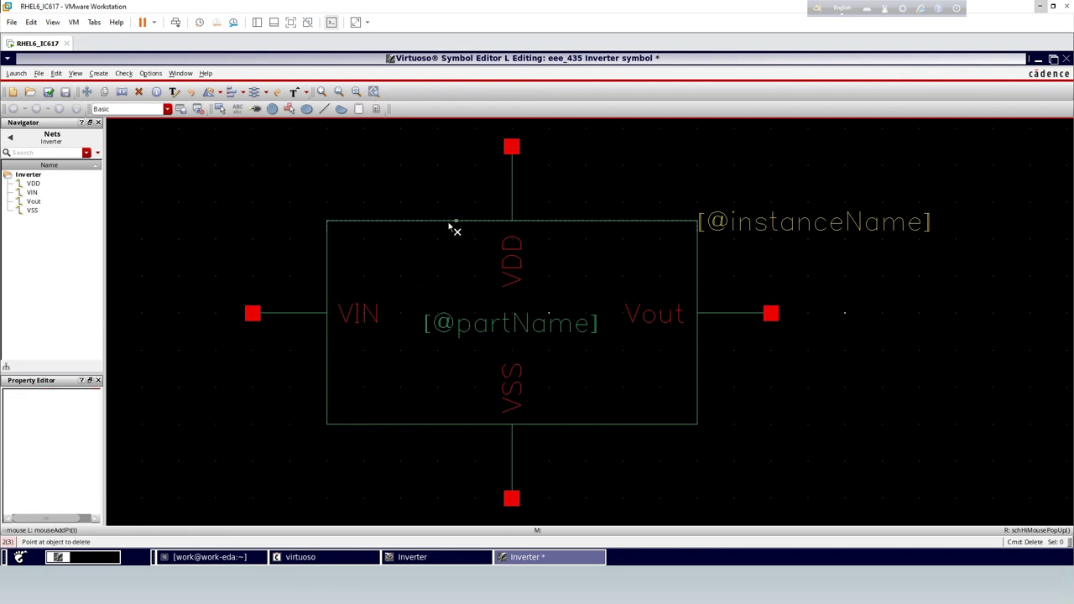
pyautogui.click(452, 224)
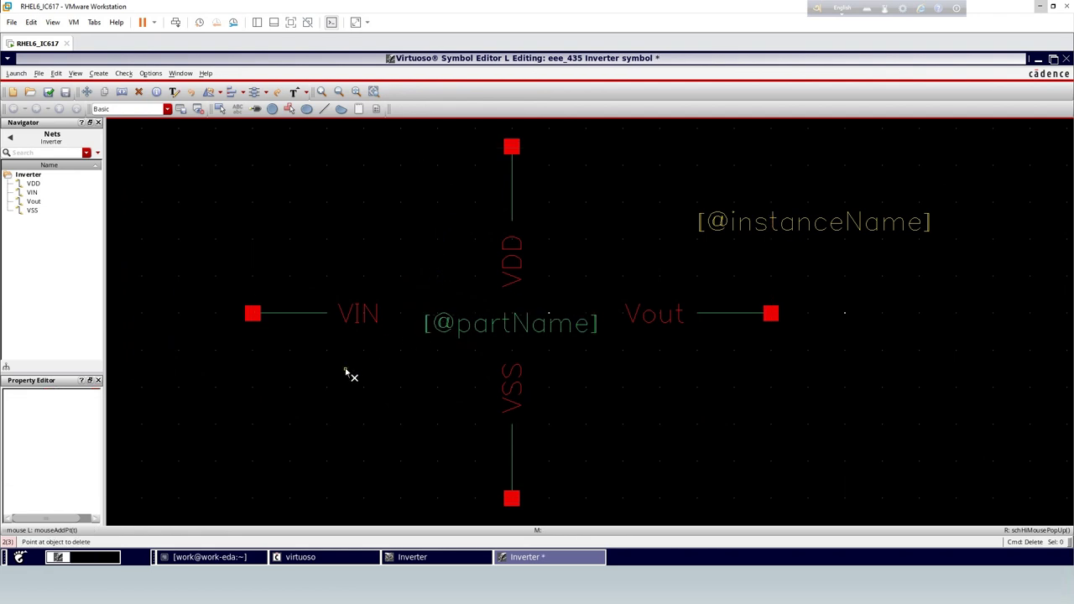
pyautogui.press('Escape')
# - Move the VIN, VDD, VSS and Vout labels outward so each sits beside its own pin stub
pyautogui.press('m')
pyautogui.click(252, 312)
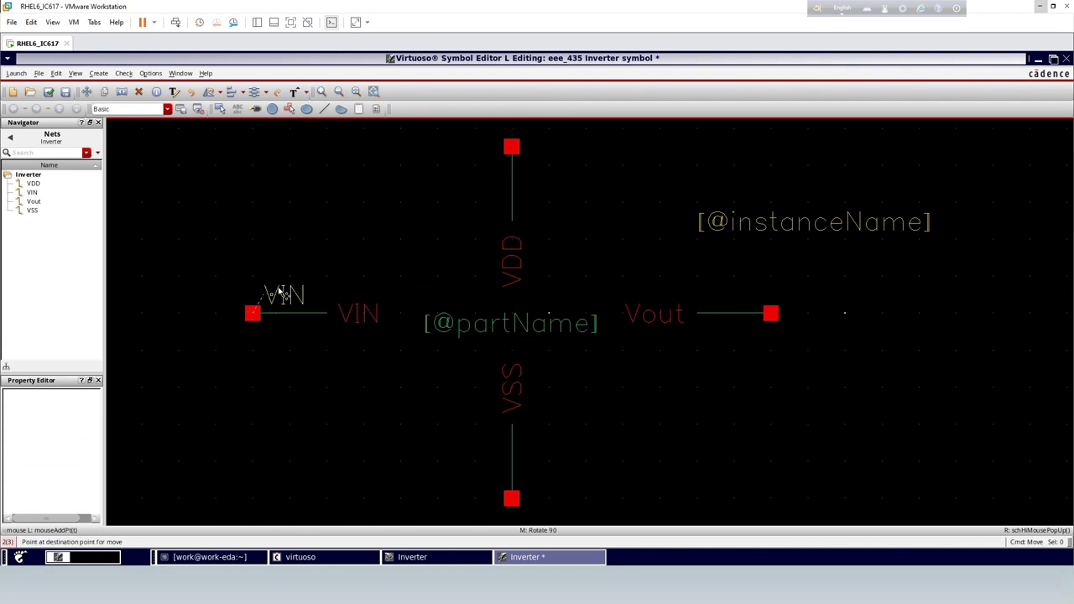
pyautogui.click(286, 294)
pyautogui.press('m')
pyautogui.click(519, 267)
pyautogui.click(534, 185)
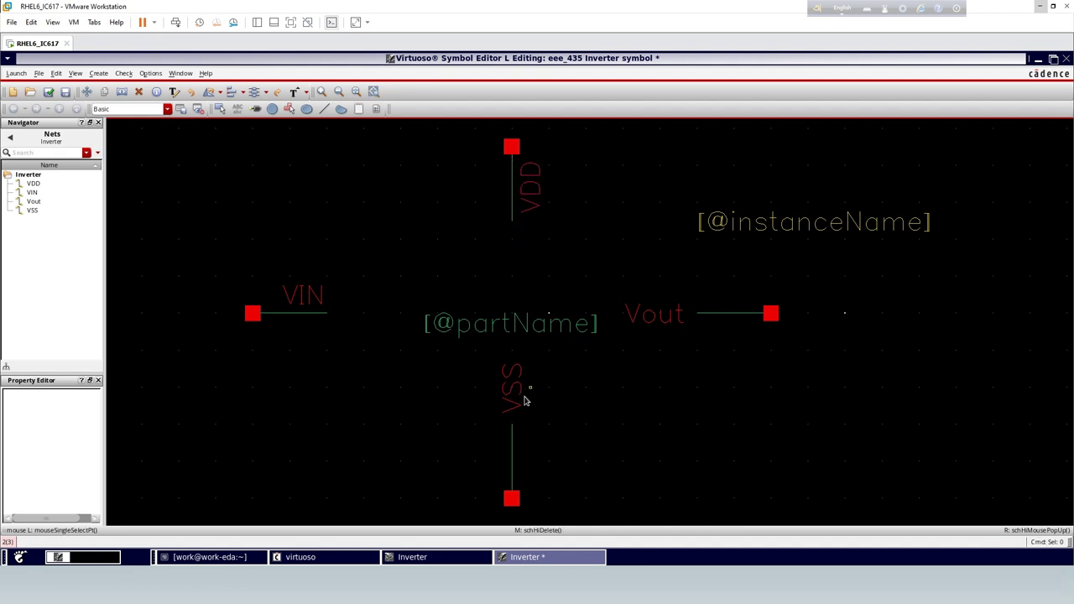
pyautogui.press('m')
pyautogui.click(514, 389)
pyautogui.click(532, 462)
pyautogui.click(659, 317)
pyautogui.click(768, 284)
# - Draw a closed triangle with its vertical side at the end of the VIN stub and its tip pointing toward Vout
pyautogui.click(324, 109)
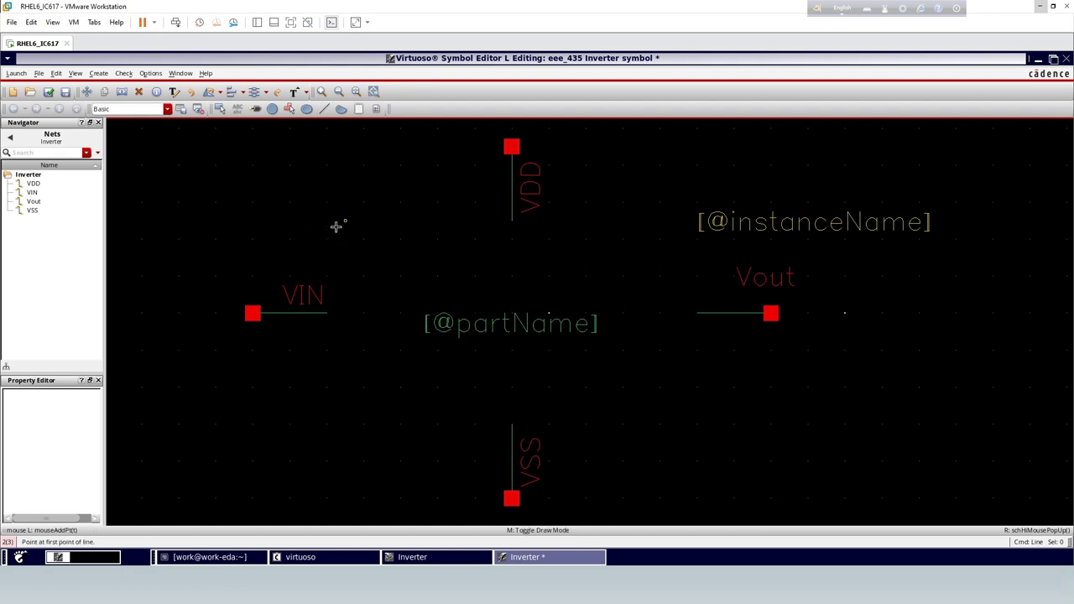
pyautogui.press('Escape')
pyautogui.click(327, 203)
pyautogui.click(327, 425)
pyautogui.click(549, 313)
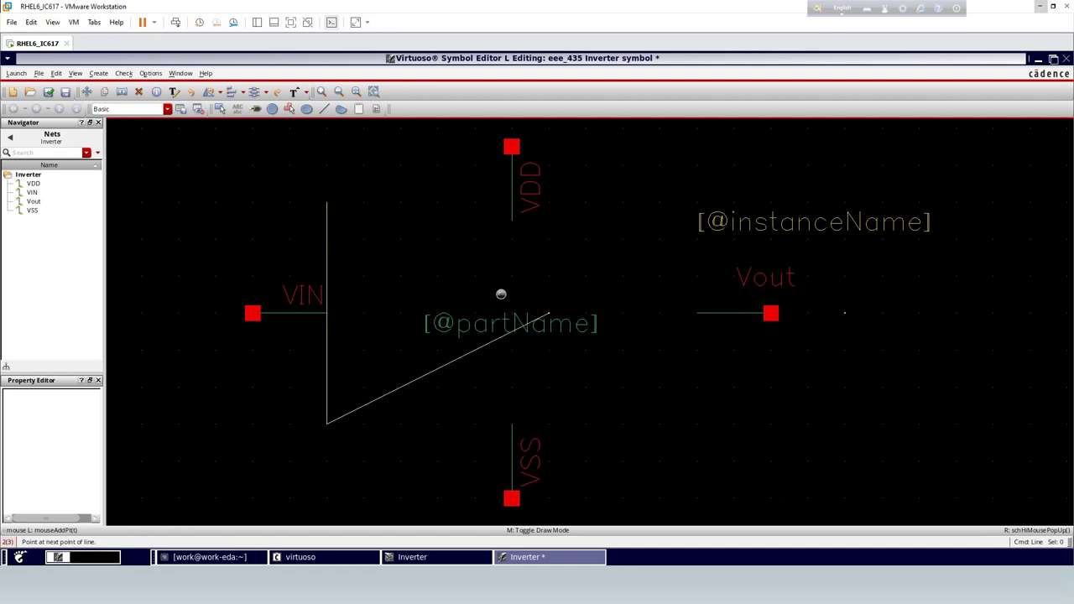
pyautogui.doubleClick(328, 203)
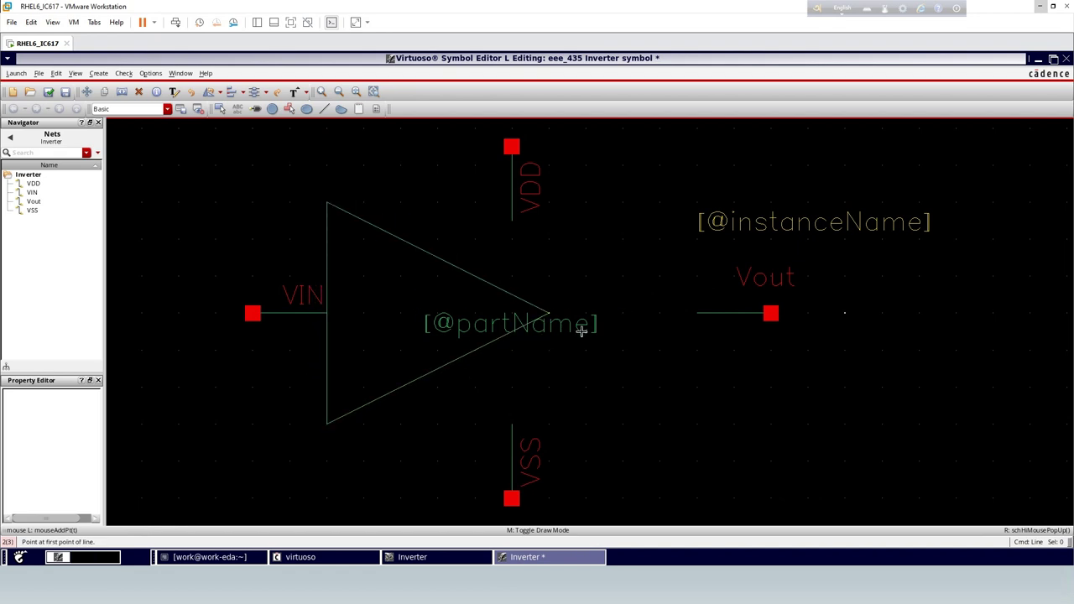
pyautogui.press('Escape')
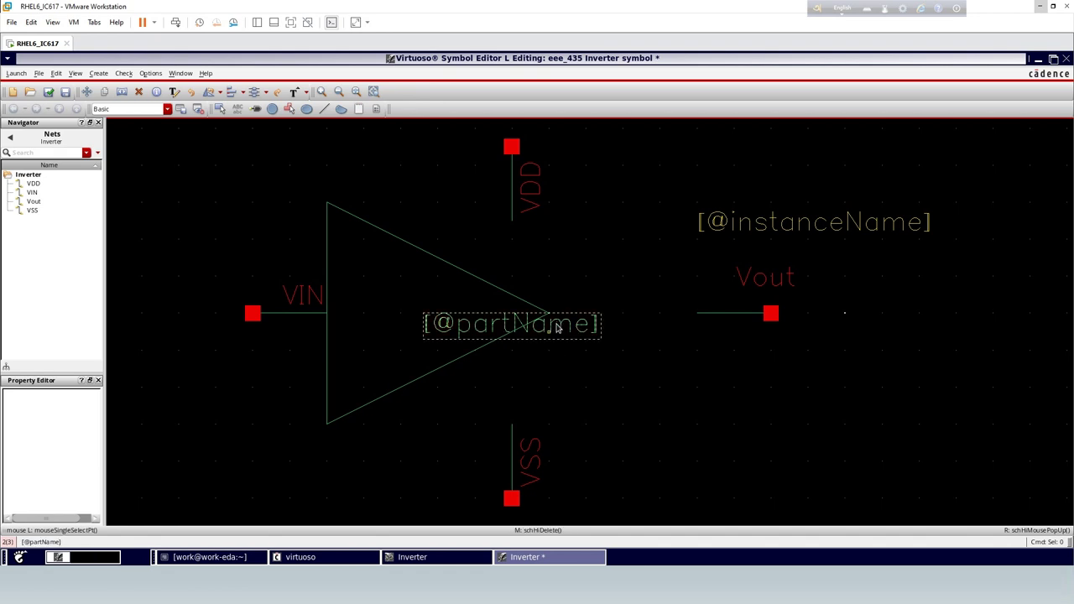
pyautogui.click(556, 328)
pyautogui.press('Delete')
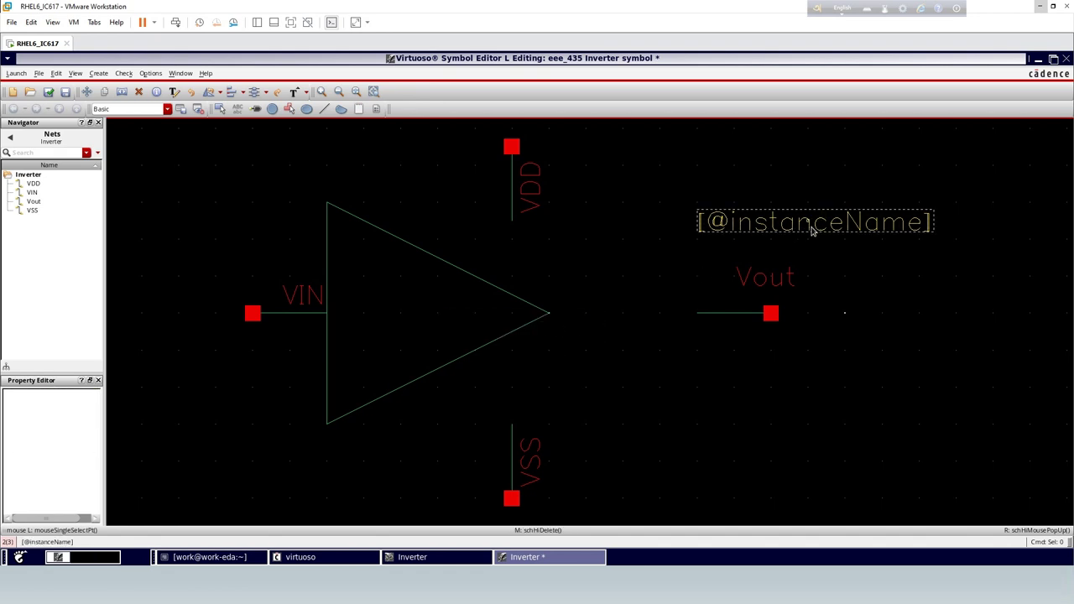
pyautogui.doubleClick(811, 222)
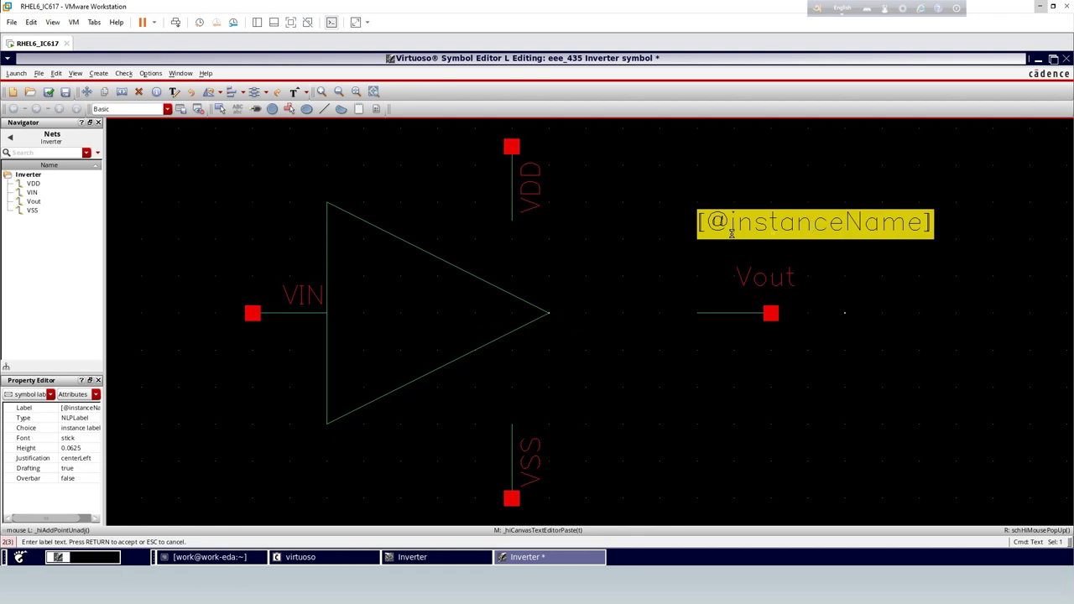
pyautogui.press('BackSpace')
pyautogui.write('IN')
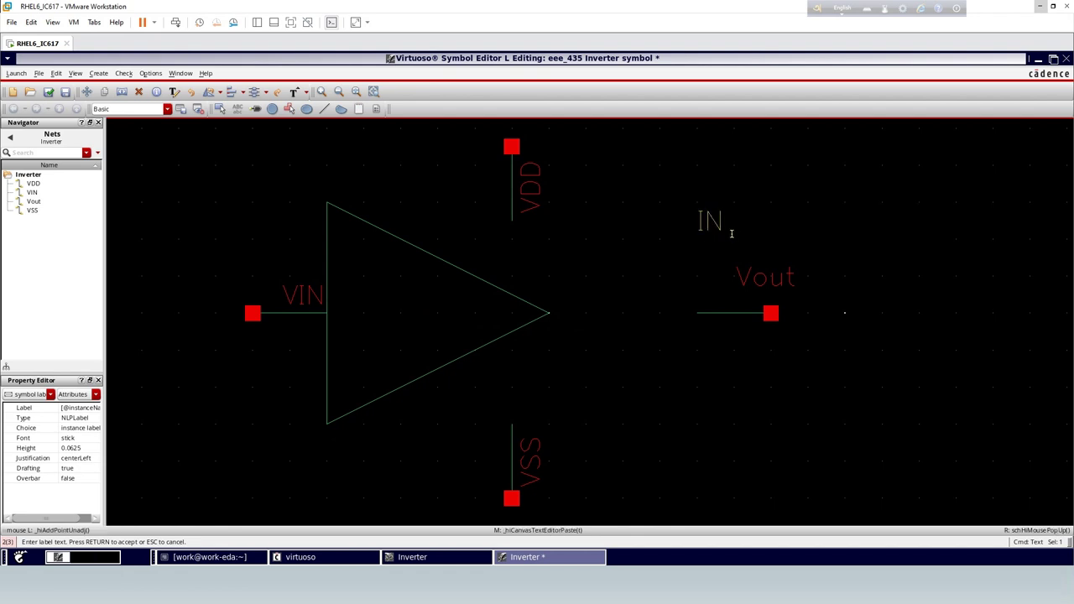
pyautogui.press('BackSpace')
pyautogui.press('BackSpace')
pyautogui.write('Inverter')
pyautogui.press('Return')
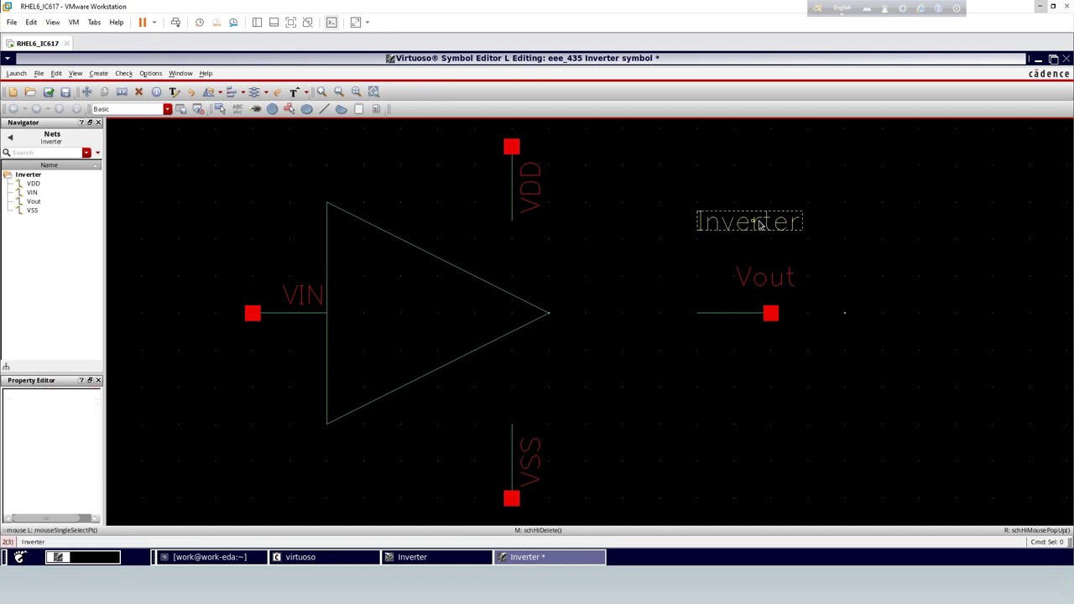
# - Move the Inverter label inside the triangle and shift the VIN label left, closer to its pin
pyautogui.press('m')
pyautogui.click(424, 319)
pyautogui.click(309, 299)
pyautogui.click(292, 295)
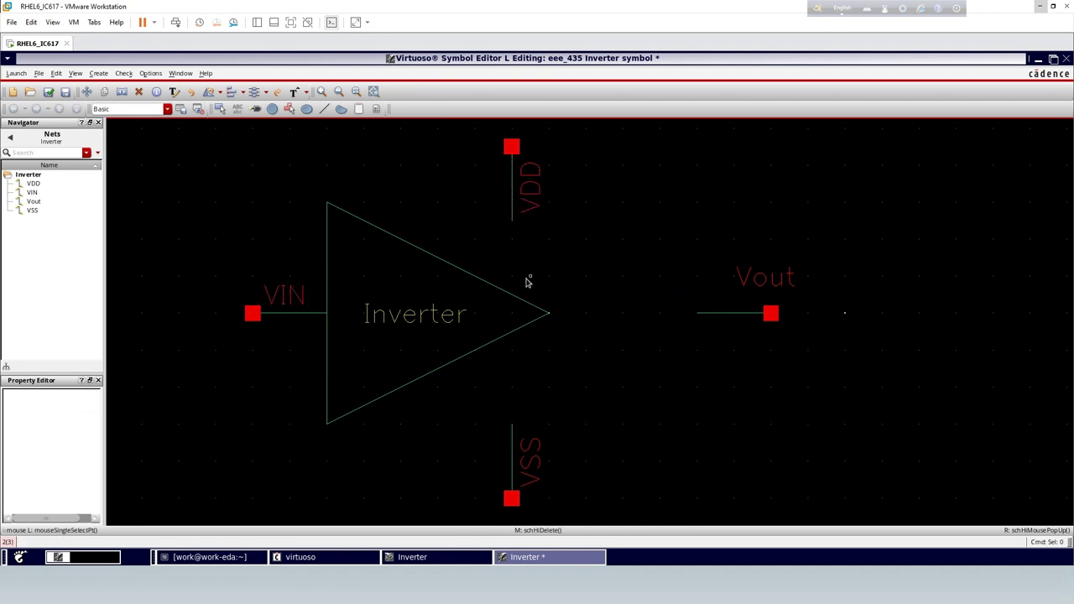
# - Draw a small inversion circle and move it so it touches the tip of the triangle
pyautogui.click(277, 110)
pyautogui.click(586, 314)
pyautogui.click(604, 319)
pyautogui.press('m')
pyautogui.click(584, 317)
pyautogui.click(567, 319)
# - Move the Vout pin with its stub and label left so the stub starts at the inversion circle
pyautogui.moveTo(677, 276); pyautogui.dragTo(811, 351)
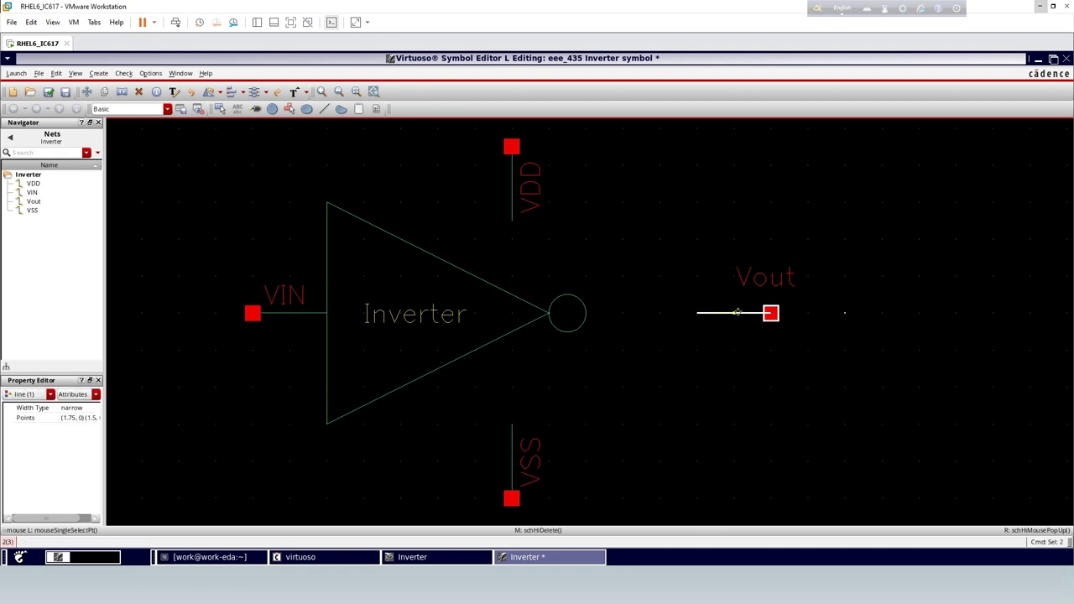
pyautogui.moveTo(737, 312); pyautogui.dragTo(621, 314)
pyautogui.click(622, 374)
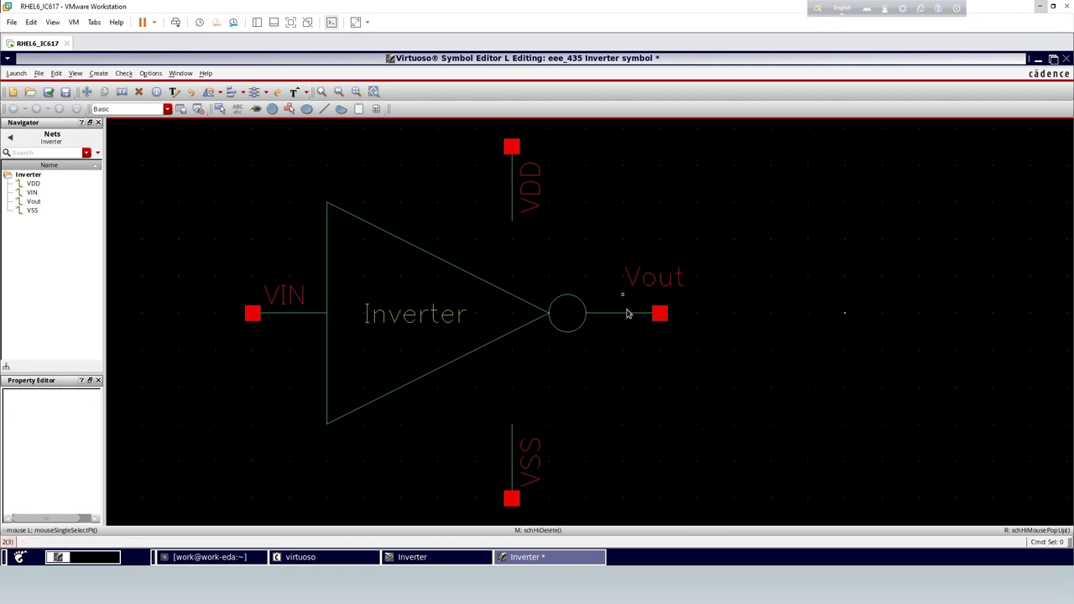
# - Move the VDD pin with its stub and label so the stub ends on the triangle's upper slanted edge
pyautogui.moveTo(475, 130); pyautogui.dragTo(549, 219)
pyautogui.press('m')
pyautogui.click(513, 186)
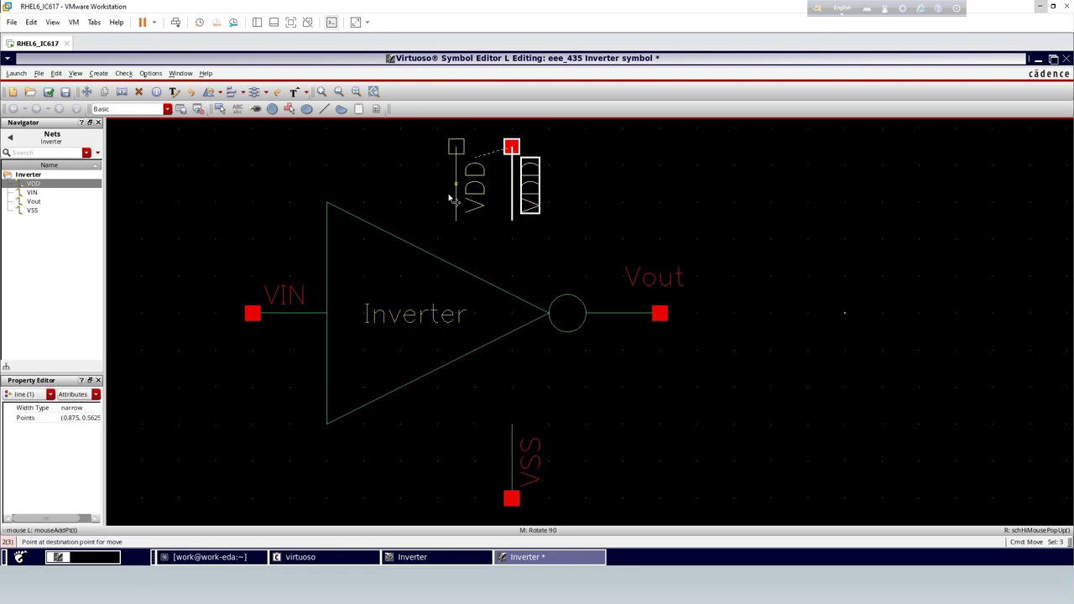
pyautogui.click(404, 201)
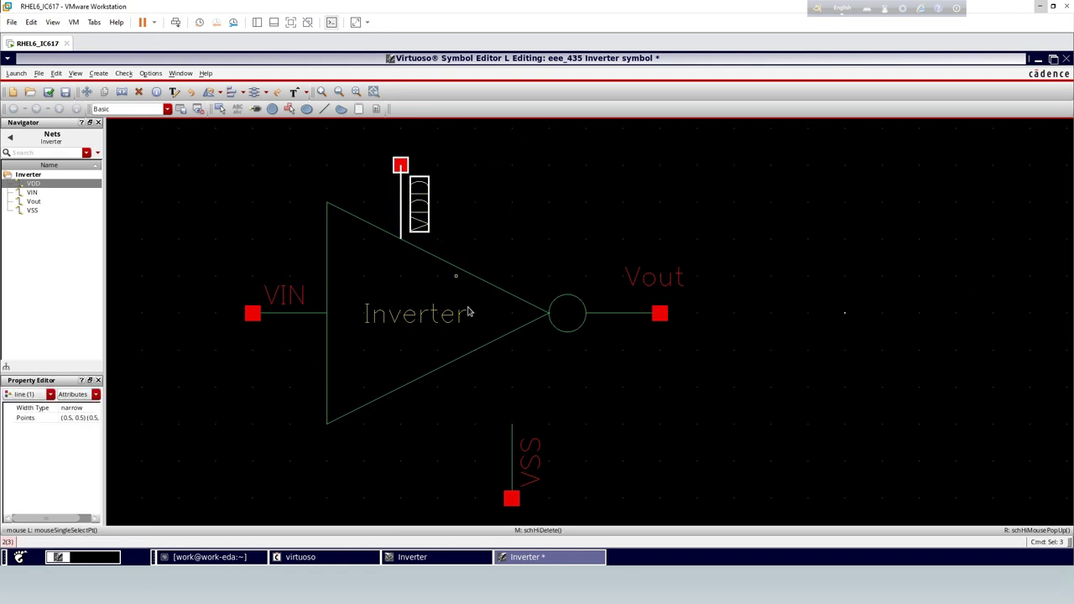
# - Move the VSS pin with its stub and label to the triangle's lower slanted edge, aligned with VDD, and check and save the symbol
pyautogui.moveTo(492, 384); pyautogui.dragTo(549, 513)
pyautogui.press('m')
pyautogui.click(514, 463)
pyautogui.click(404, 426)
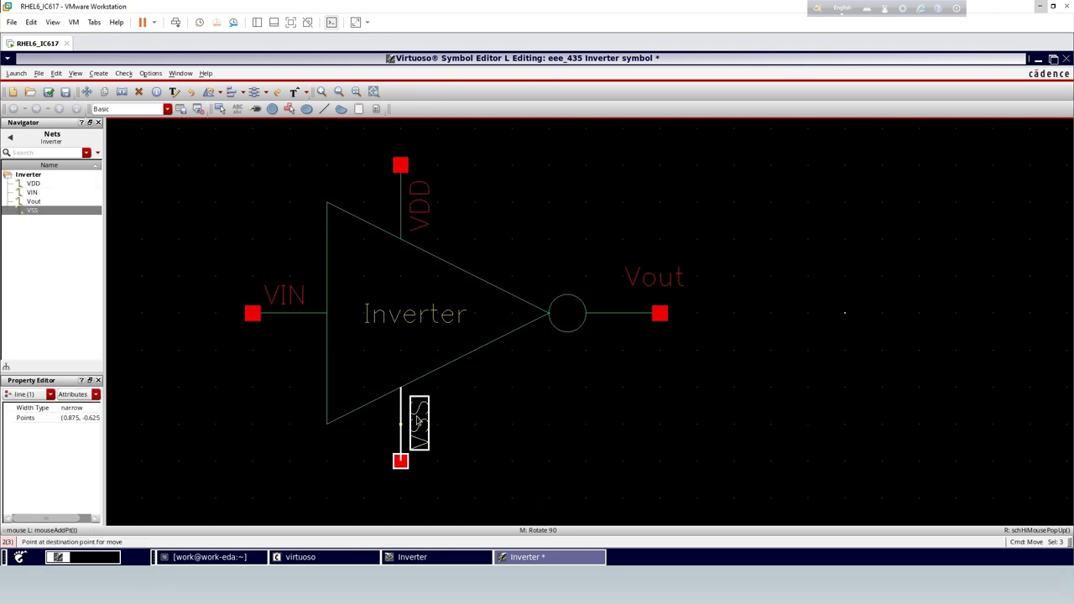
pyautogui.click(553, 403)
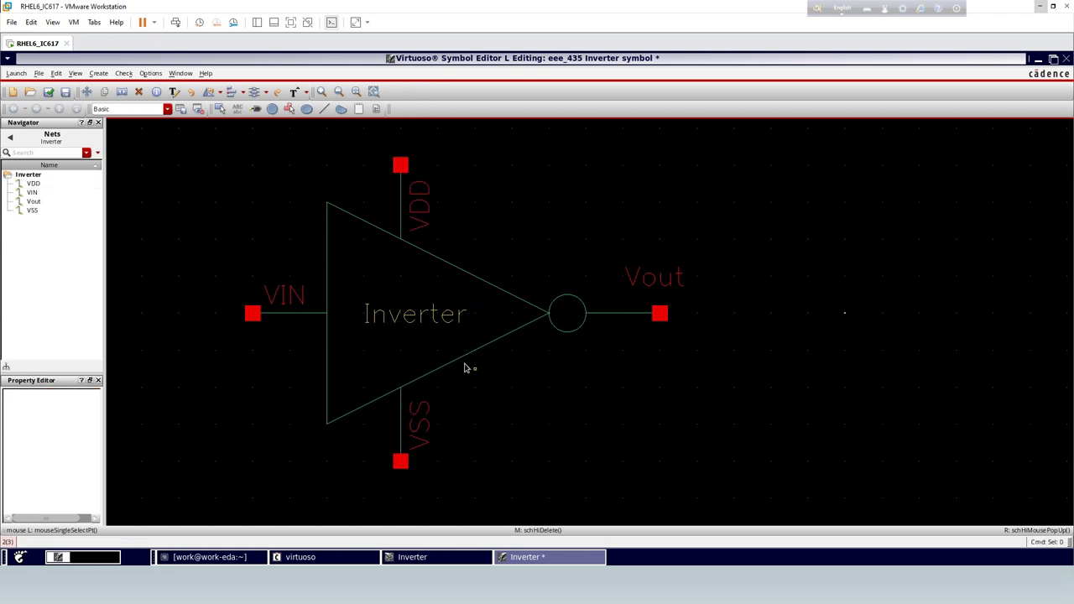
pyautogui.press('f')
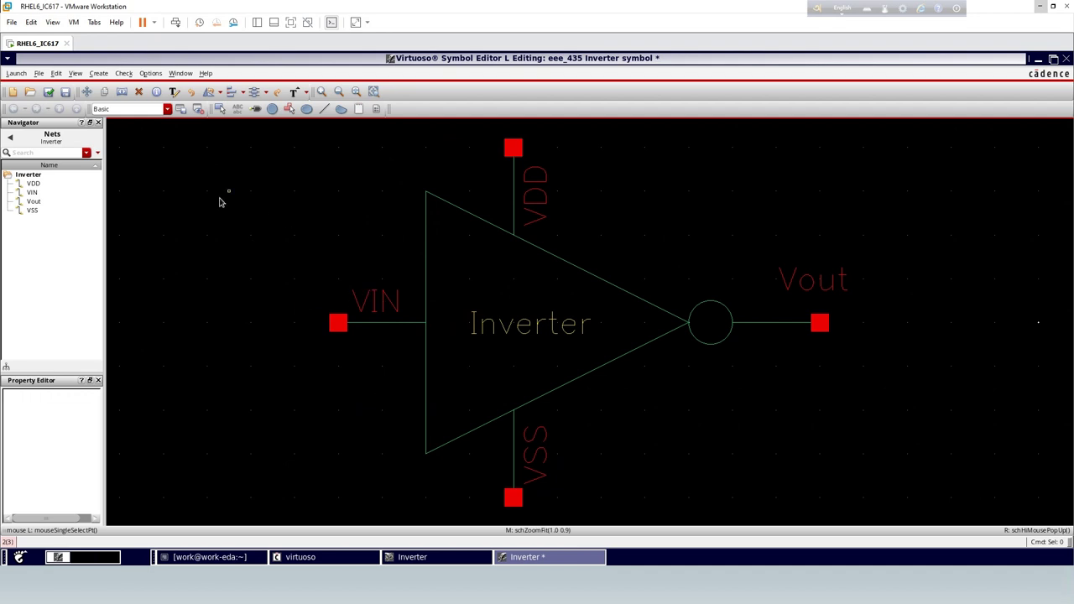
pyautogui.click(48, 92)
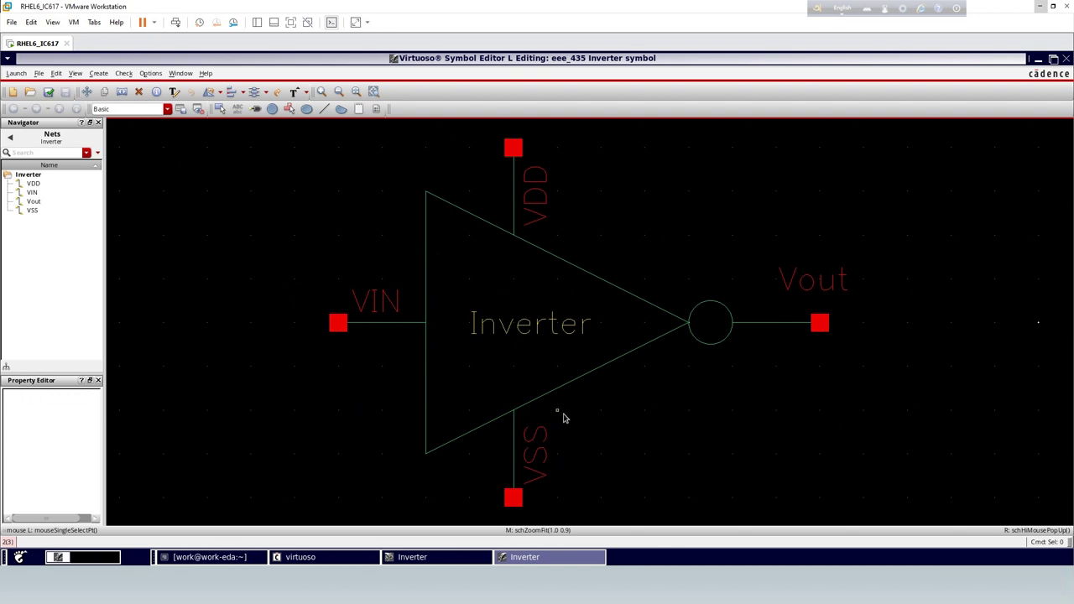
# - Create a new schematic cellview named Inverter_test in library eee_435 and maximize its editor window
pyautogui.click(297, 559)
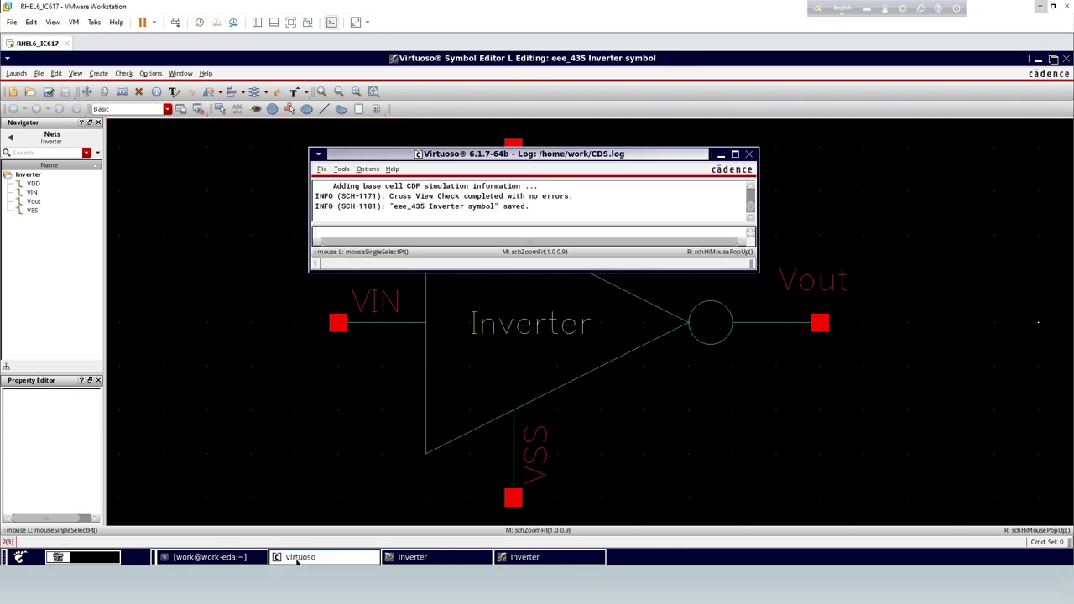
pyautogui.click(322, 170)
pyautogui.moveTo(338, 191)
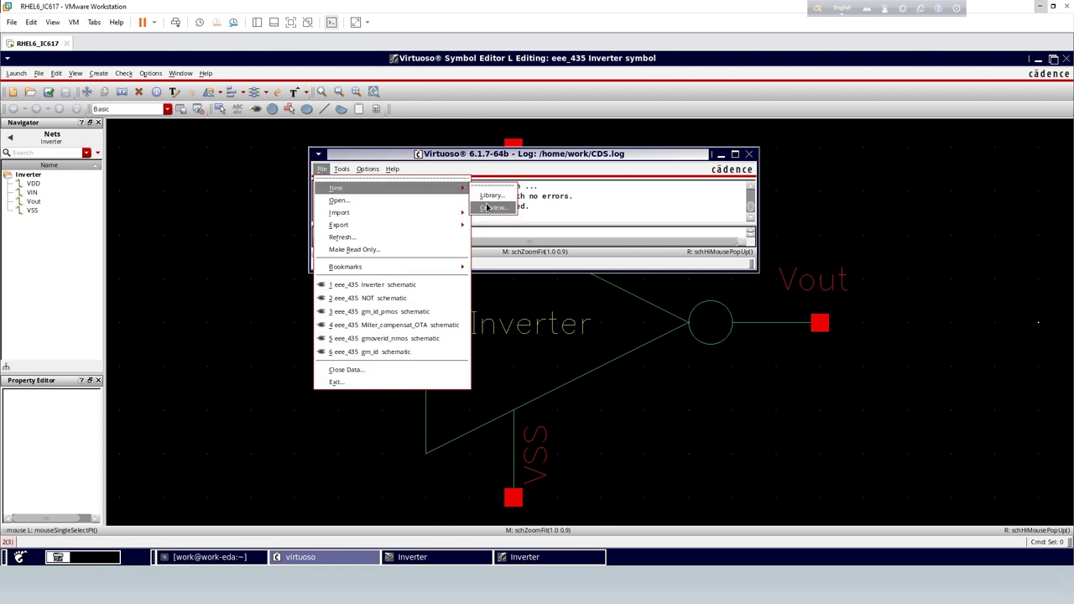
pyautogui.click(492, 208)
pyautogui.click(349, 183)
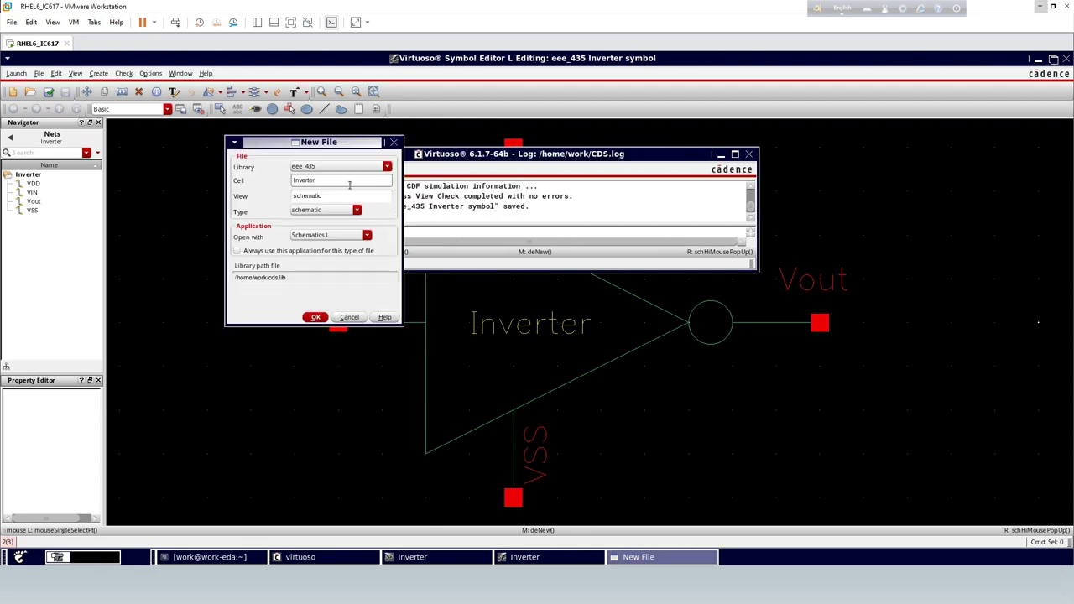
pyautogui.write('_test')
pyautogui.click(317, 317)
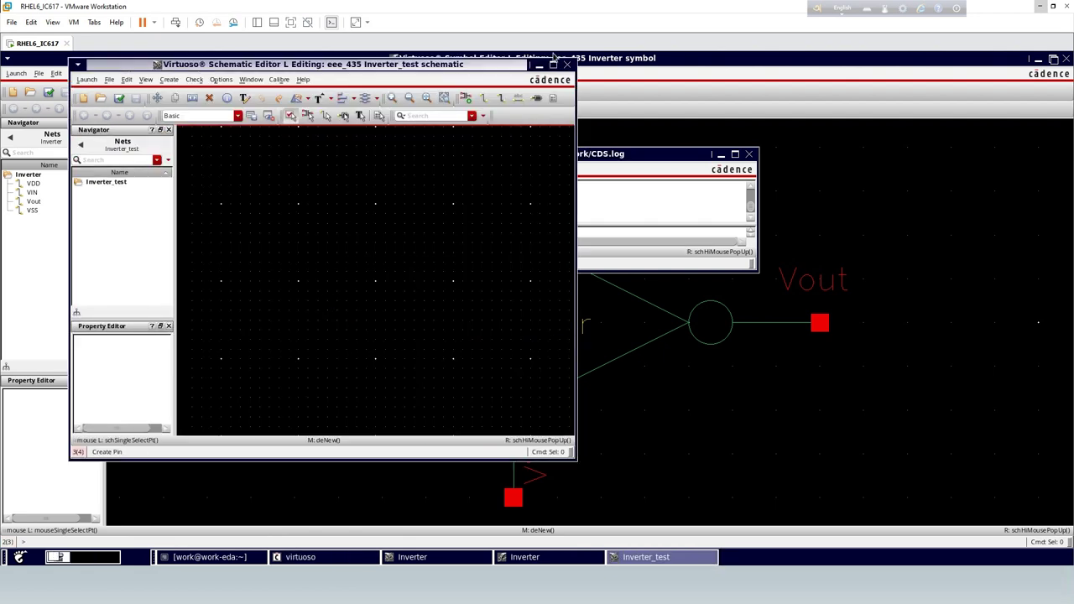
pyautogui.click(554, 66)
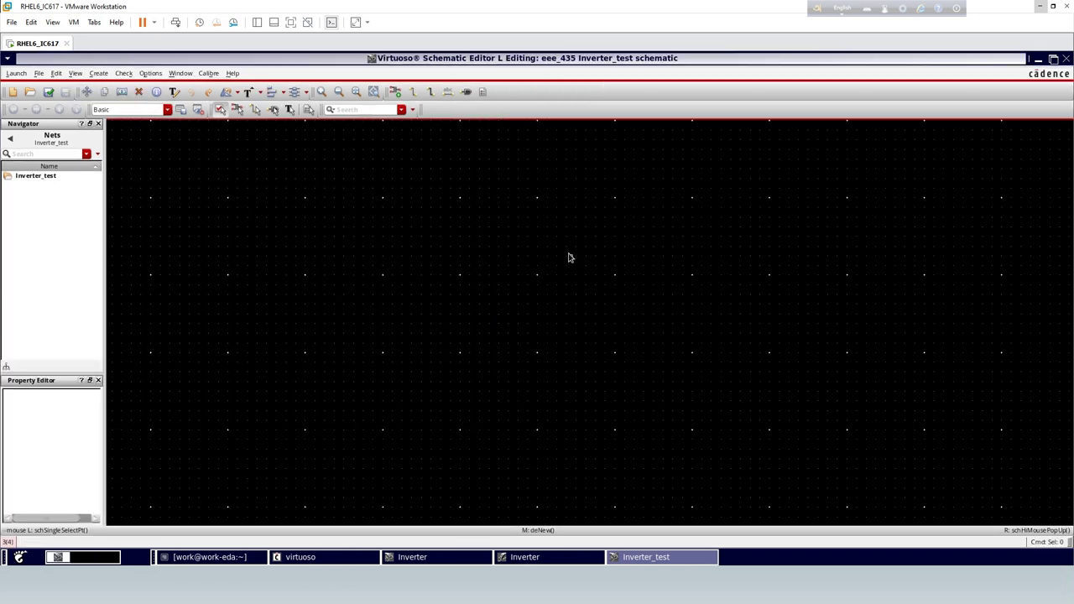
# - Place an instance of the Inverter symbol from library eee_435 near the middle of the Inverter_test schematic
pyautogui.press('i')
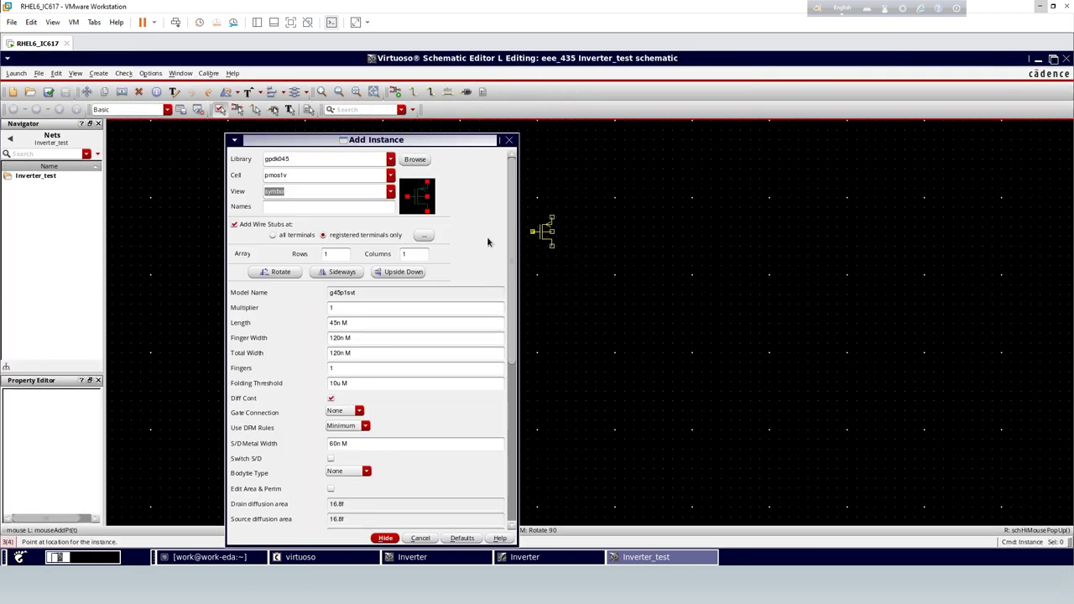
pyautogui.click(389, 162)
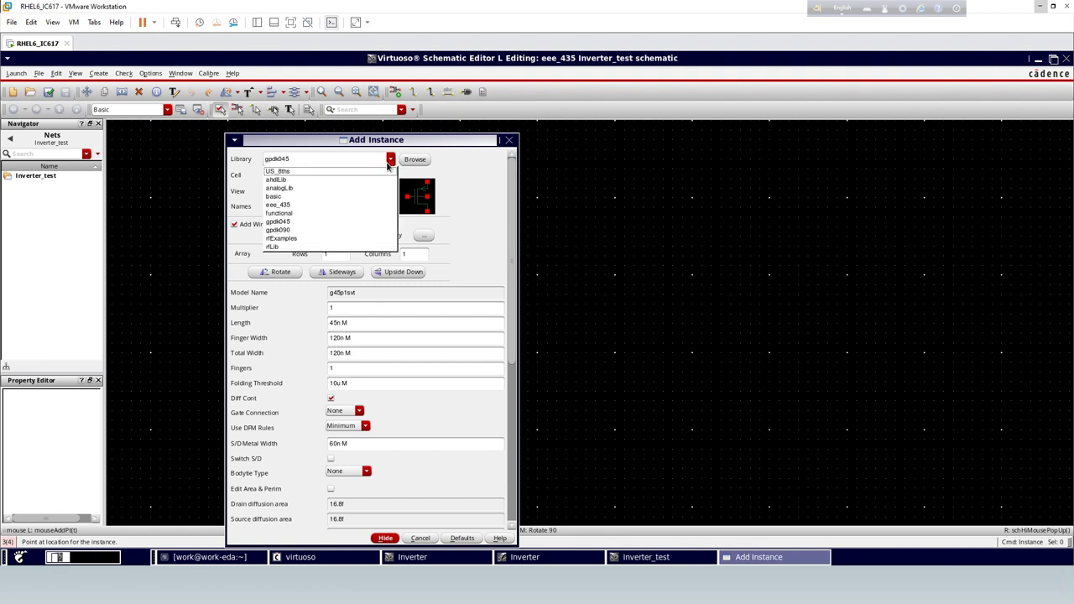
pyautogui.click(312, 206)
pyautogui.click(340, 176)
pyautogui.write('i')
pyautogui.click(308, 188)
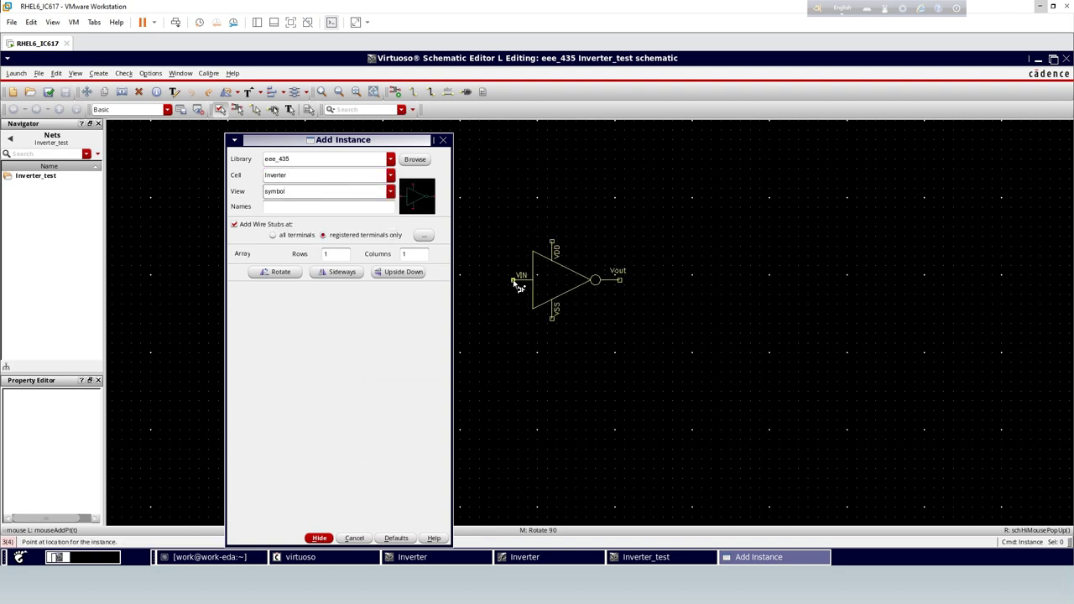
pyautogui.press('F3')
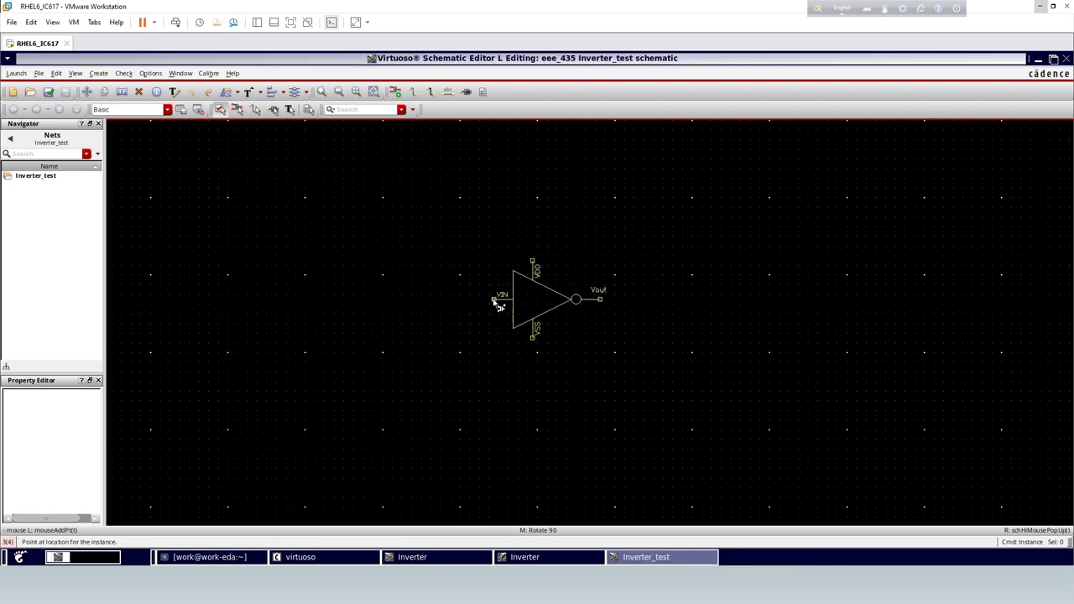
pyautogui.click(498, 306)
pyautogui.press('Escape')
pyautogui.press('f')
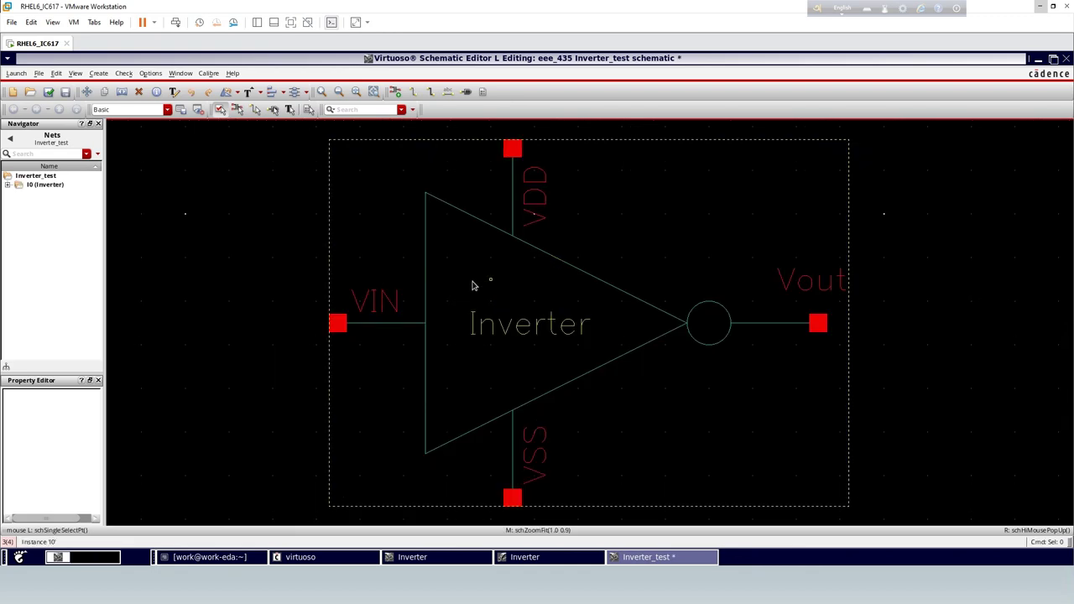
# - Choose the vdc cell's symbol view from analogLib as the instance to add
pyautogui.click(237, 300)
pyautogui.keyDown('ctrl'); pyautogui.scroll(-1, 292, 304); pyautogui.keyUp('ctrl')
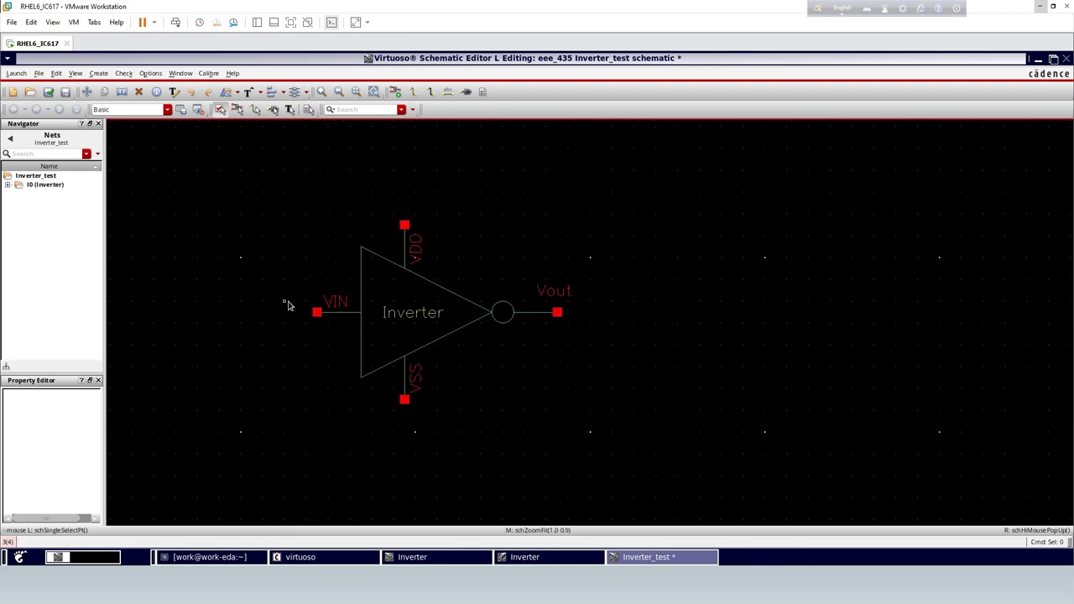
pyautogui.click(490, 269)
pyautogui.click(696, 209)
pyautogui.press('i')
pyautogui.click(390, 160)
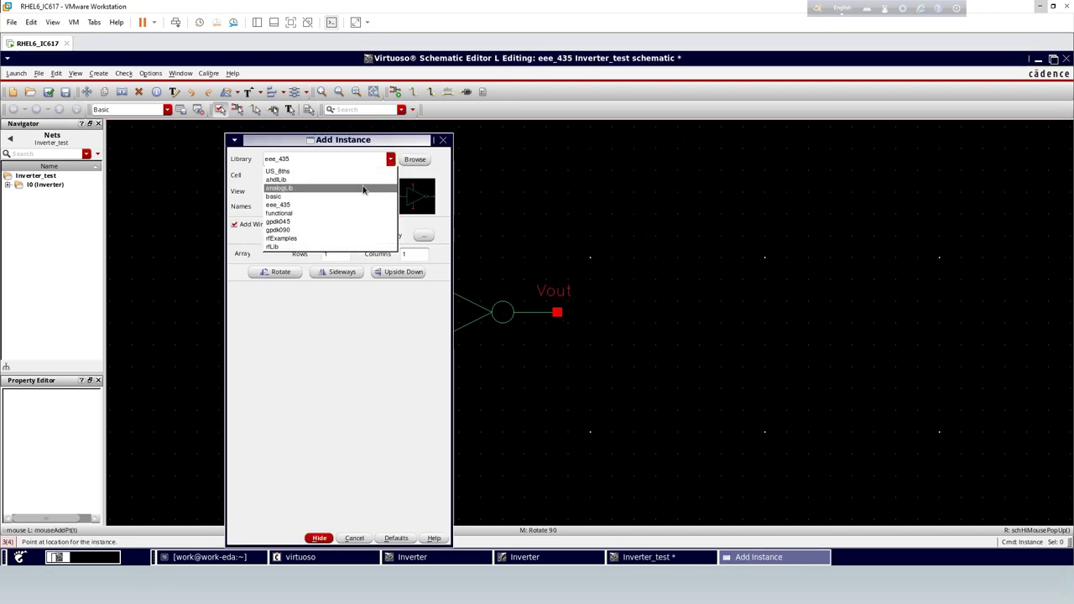
pyautogui.click(326, 188)
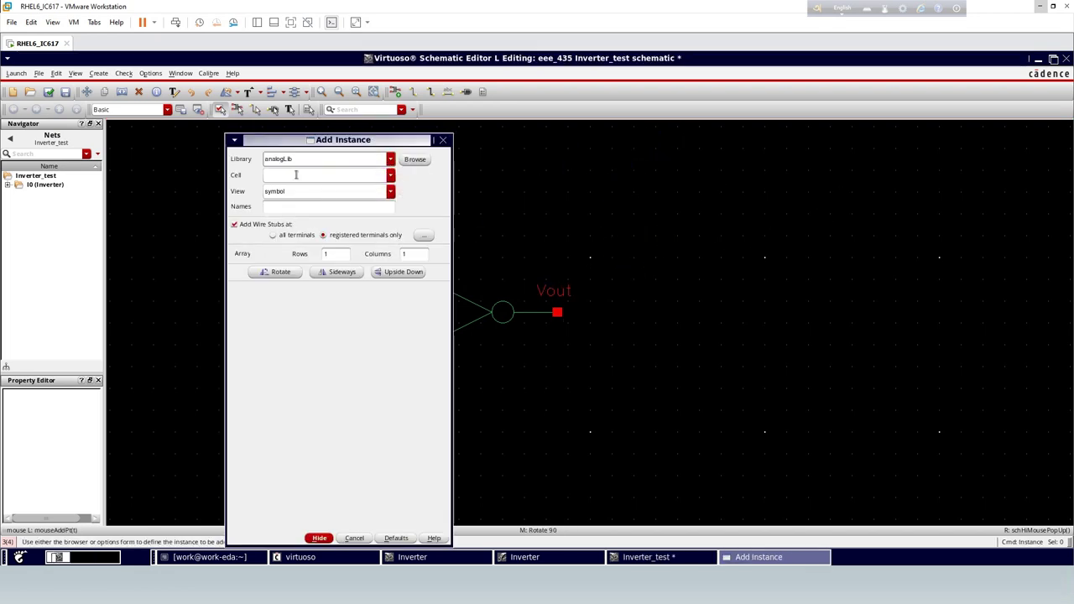
pyautogui.click(295, 174)
pyautogui.write('Vdc')
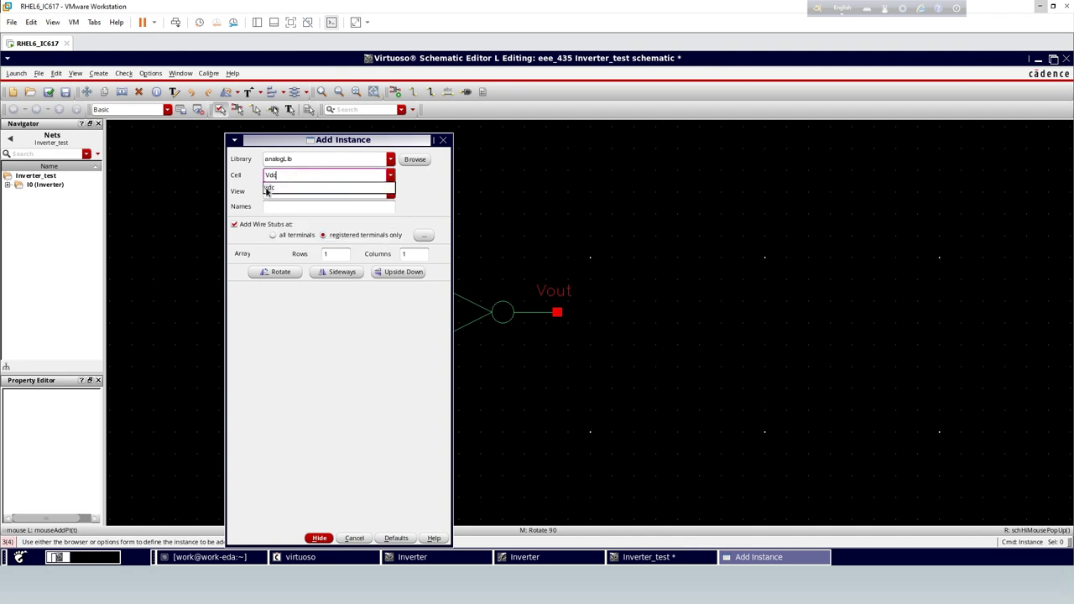
pyautogui.click(268, 188)
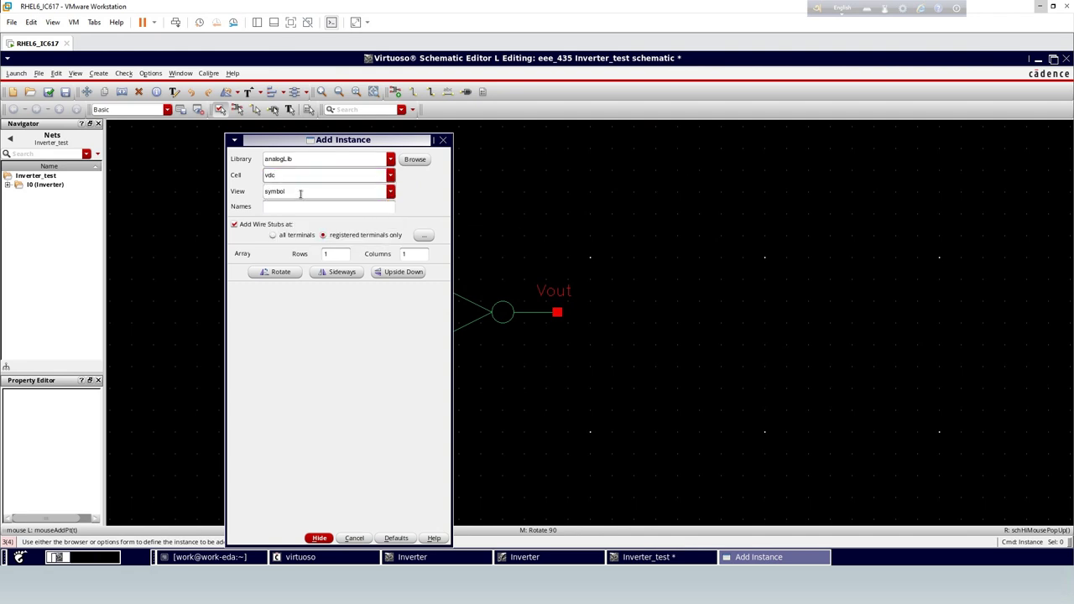
pyautogui.click(300, 192)
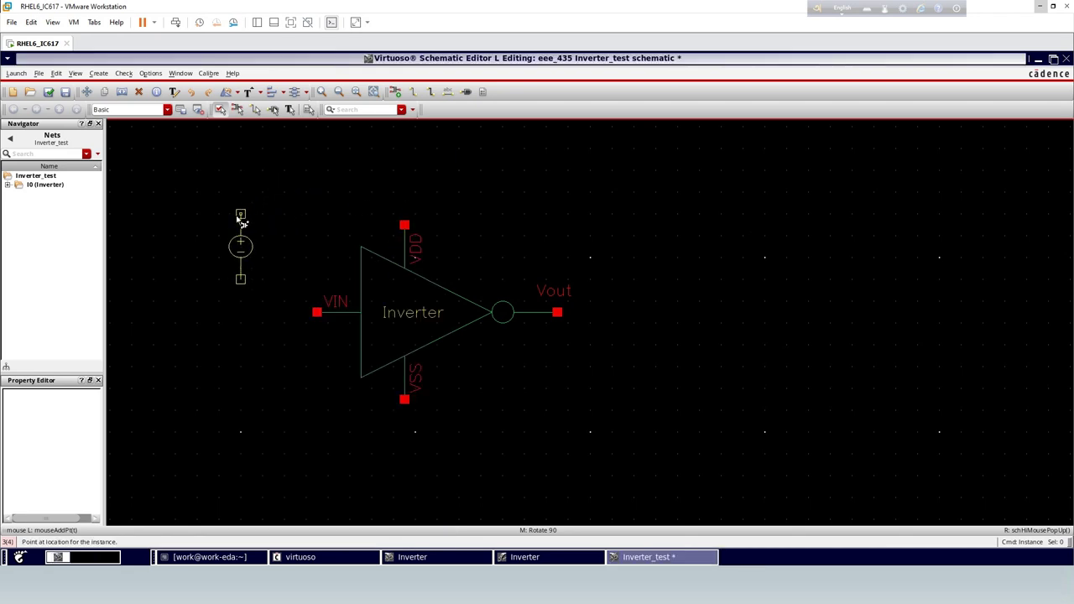
pyautogui.click(240, 219)
pyautogui.press('Escape')
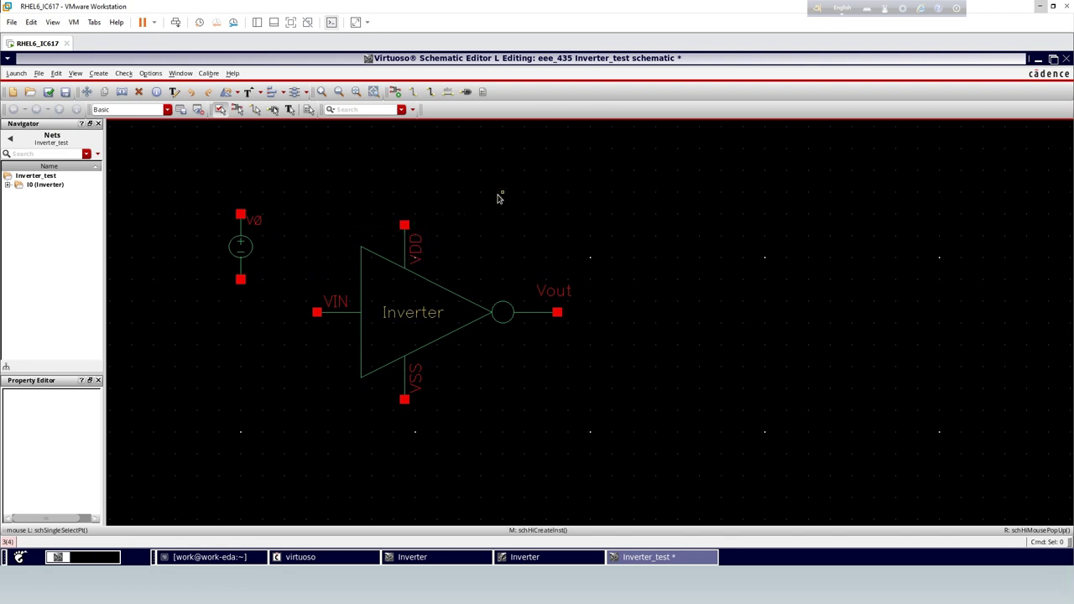
pyautogui.press('u')
# - Place the vdc source horizontally above and left of the inverter, rotated so its positive terminal faces the VDD pin
pyautogui.press('i')
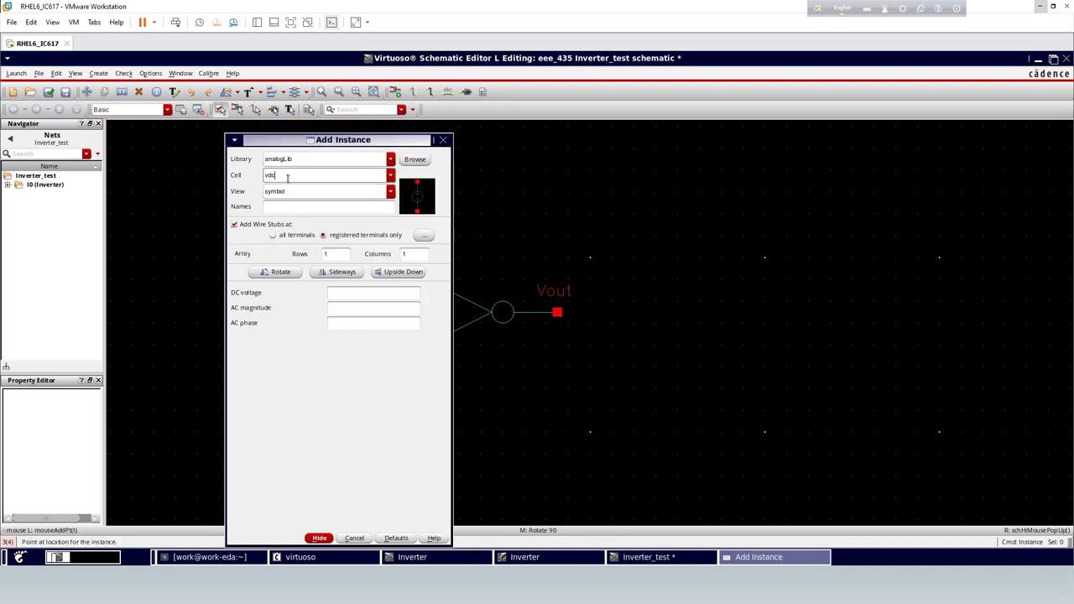
pyautogui.press('Return')
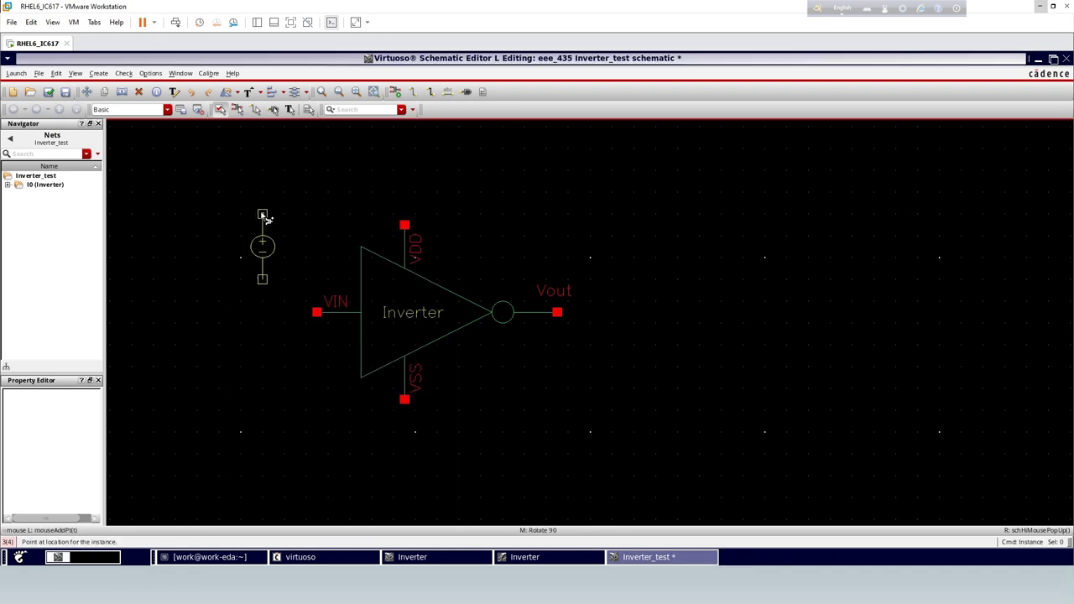
pyautogui.middleClick(251, 206)
pyautogui.middleClick(254, 215)
pyautogui.middleClick(260, 218)
pyautogui.click(325, 225)
# - Place a vpulse source from analogLib horizontally in line with the inverter's VIN pin, rotated so its positive terminal faces VIN
pyautogui.press('i')
pyautogui.click(279, 176)
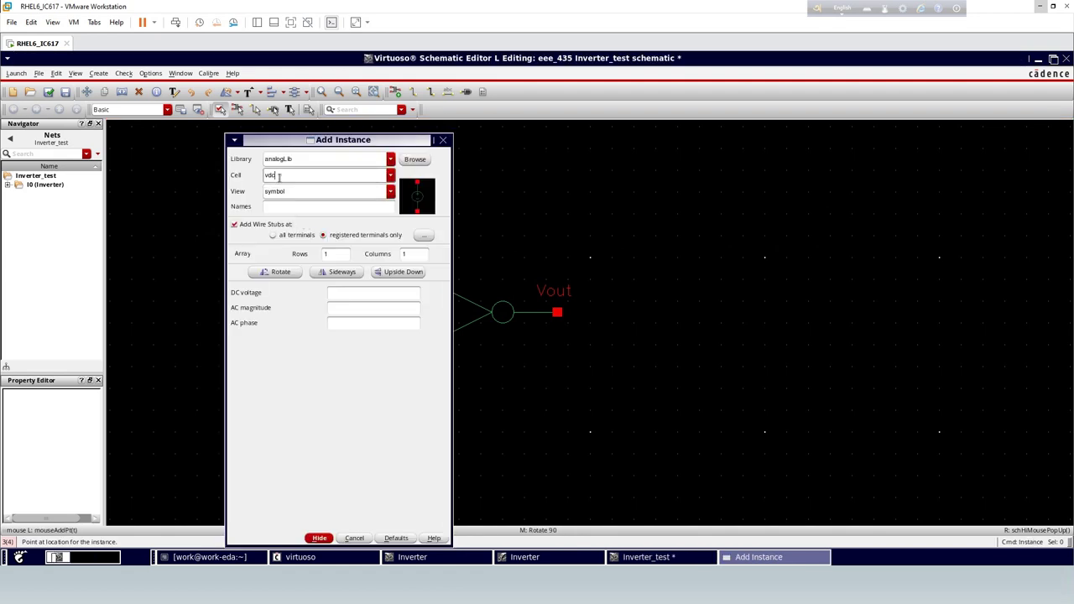
pyautogui.press('BackSpace')
pyautogui.press('BackSpace')
pyautogui.write('p')
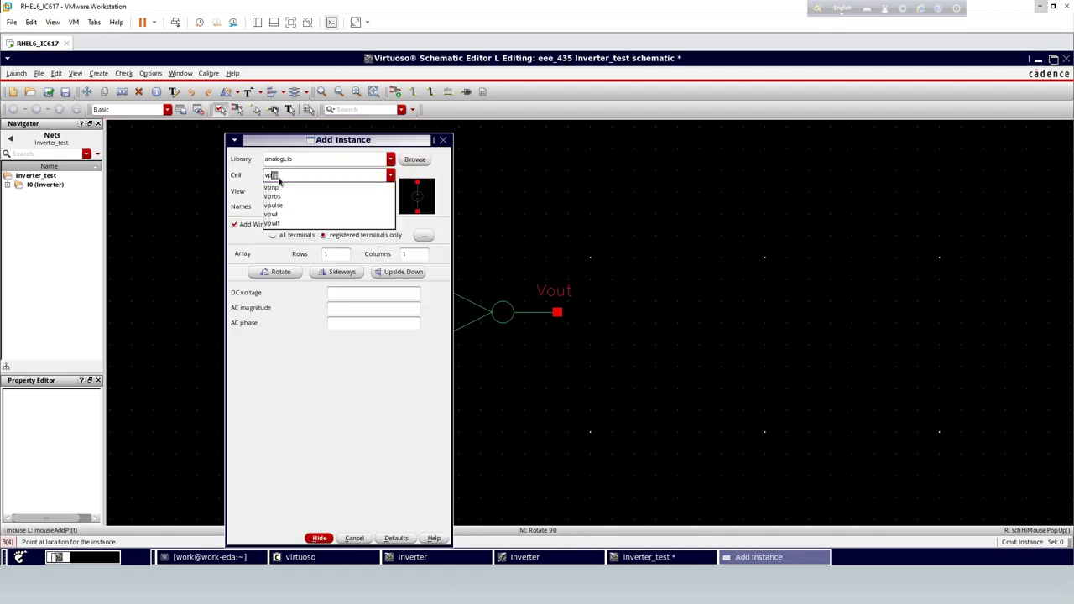
pyautogui.click(273, 206)
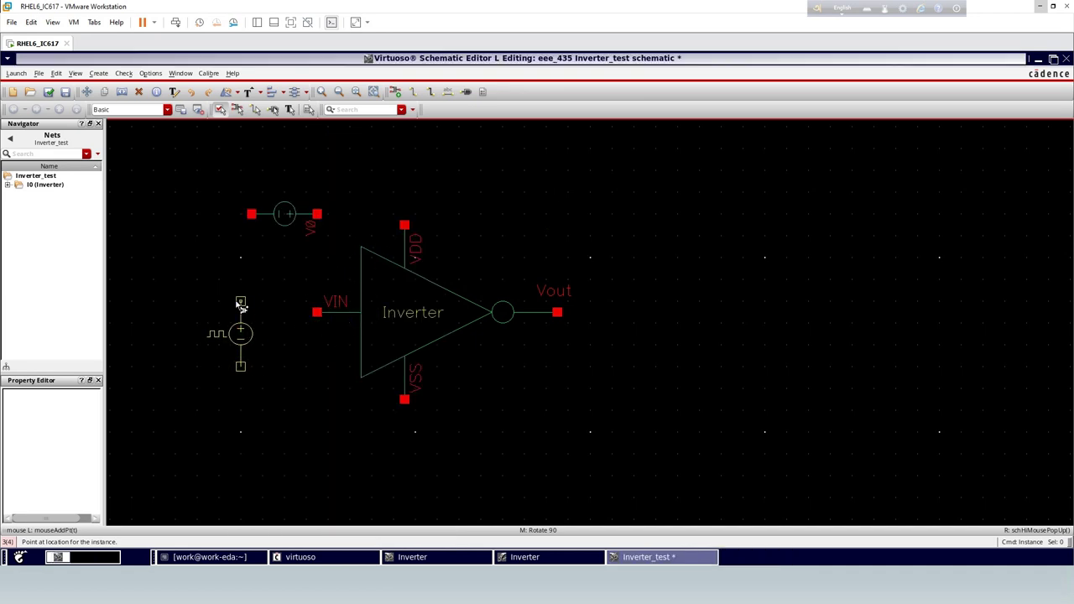
pyautogui.middleClick(241, 303)
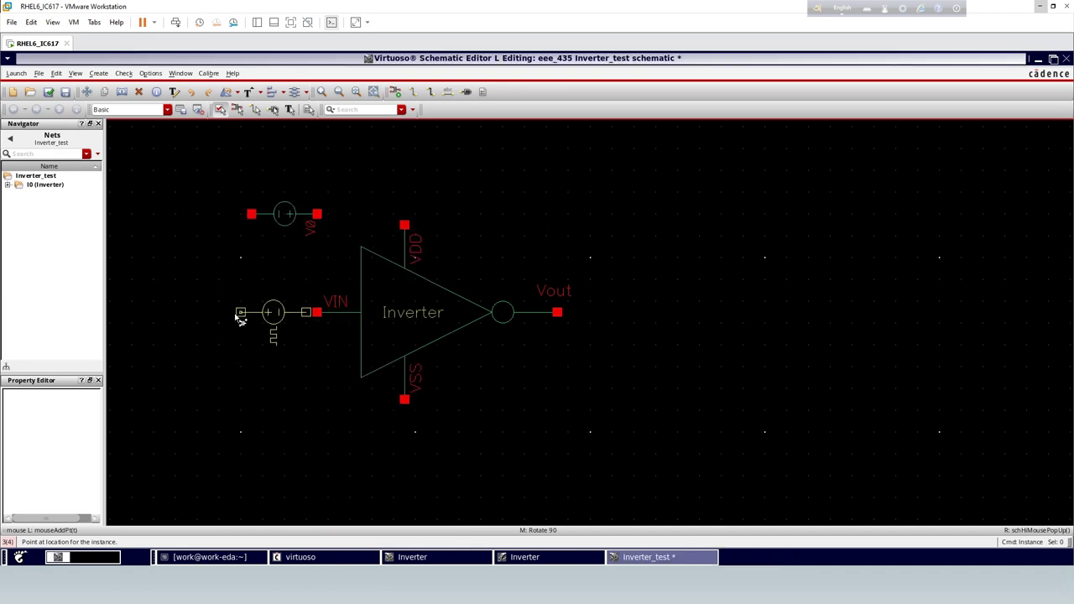
pyautogui.middleClick(235, 317)
pyautogui.middleClick(245, 319)
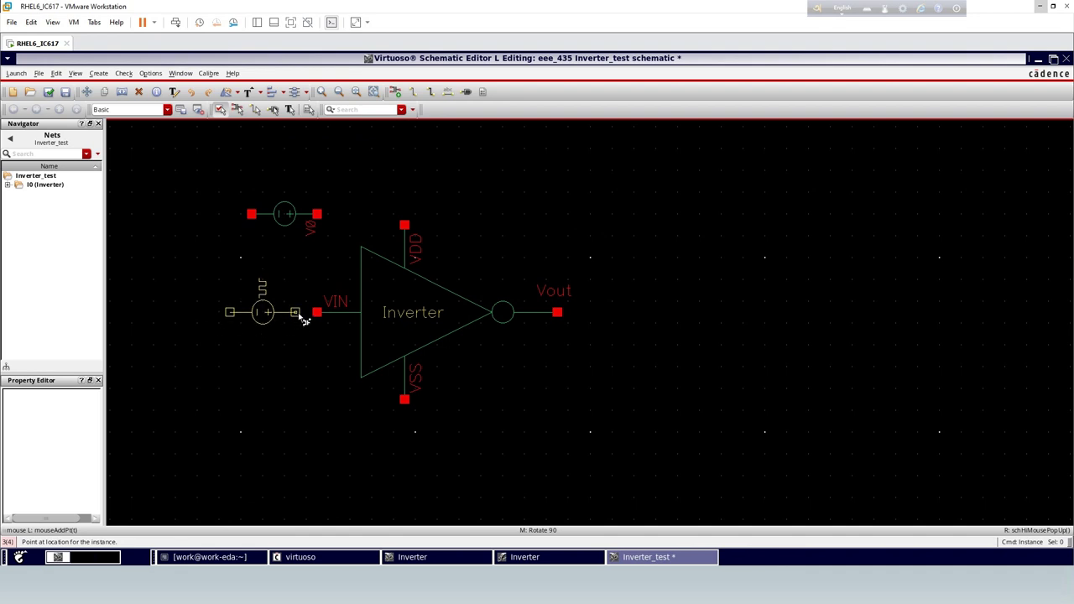
pyautogui.click(304, 320)
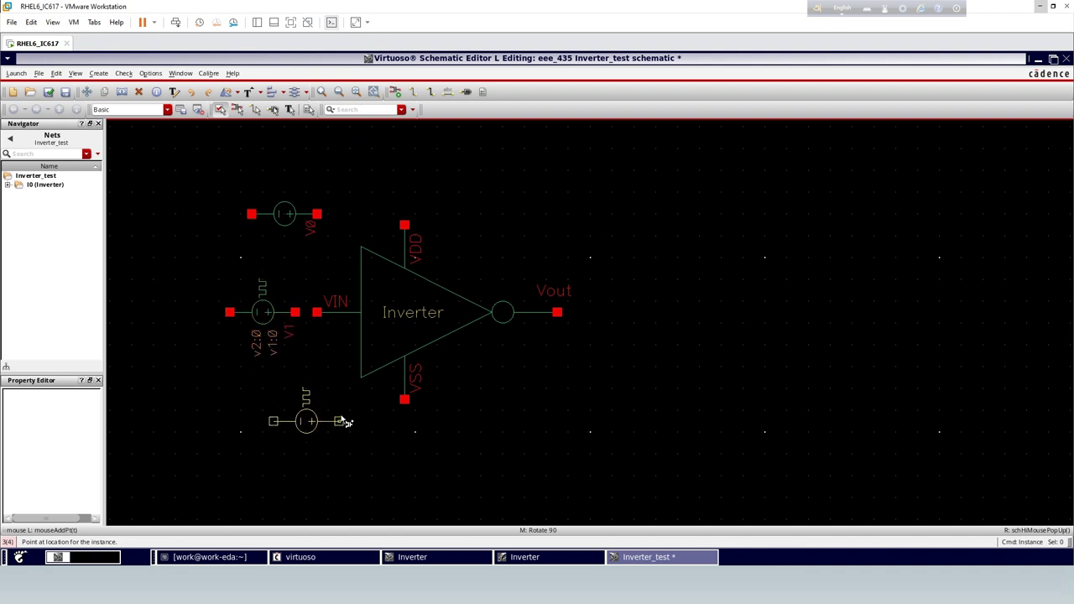
pyautogui.press('Escape')
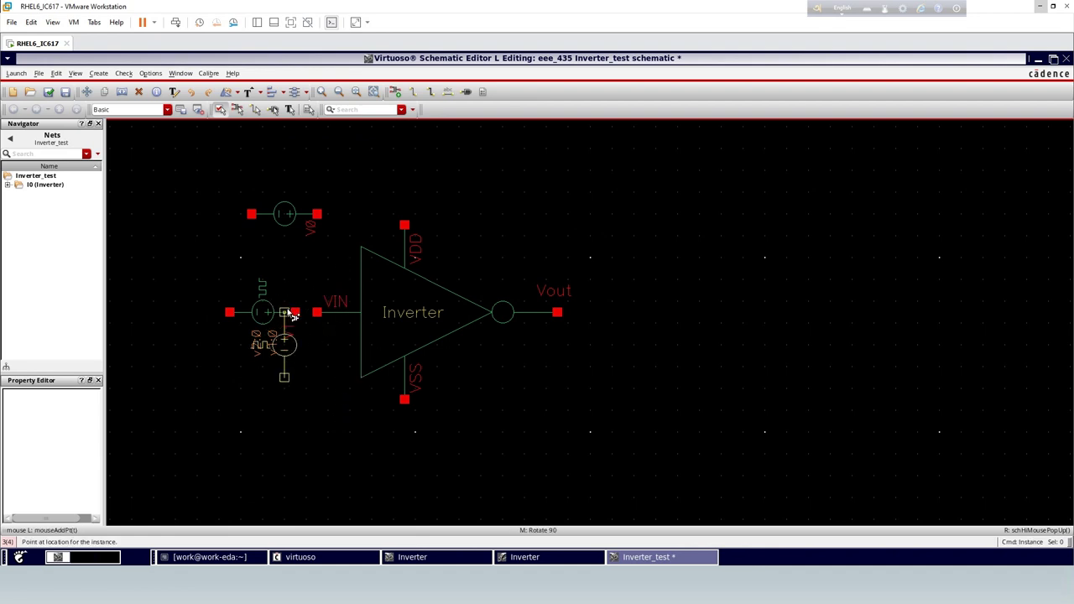
# - Place a gnd symbol from analogLib below and left of the inverter's VSS pin
pyautogui.press('i')
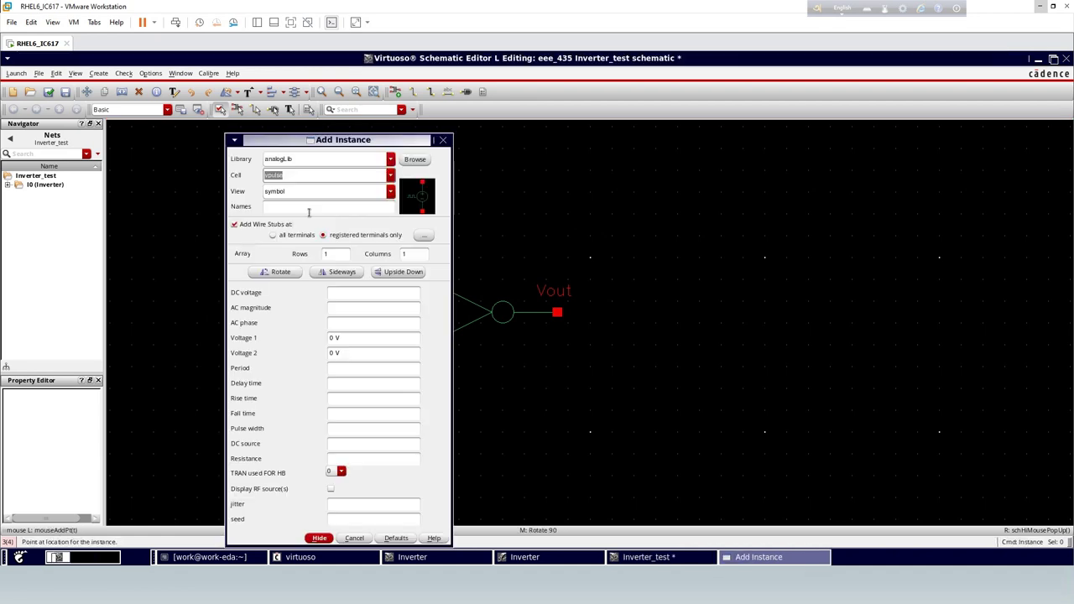
pyautogui.write('gnd')
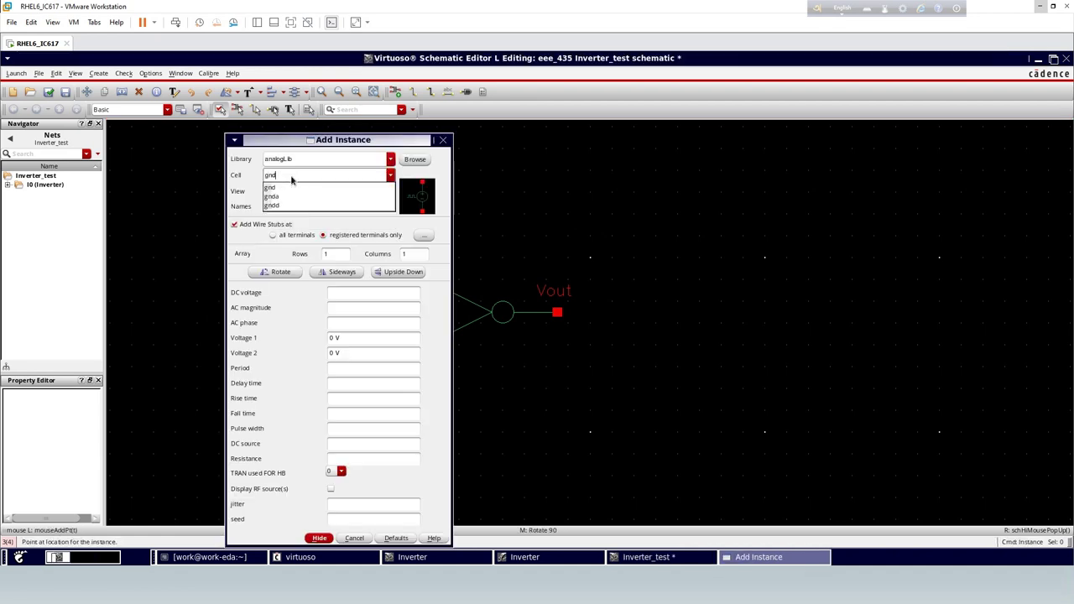
pyautogui.click(293, 190)
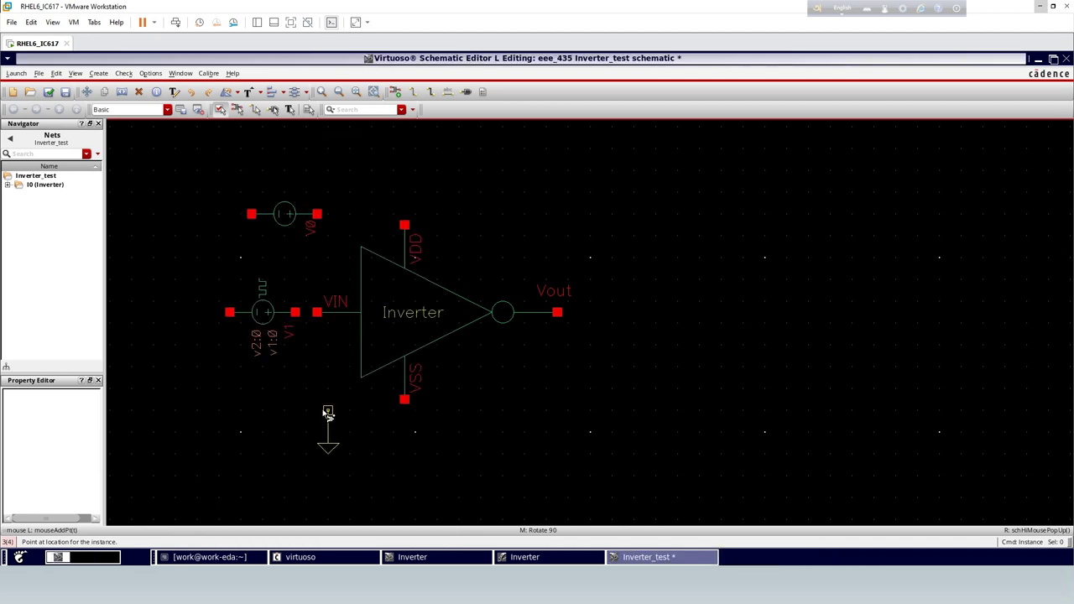
pyautogui.click(327, 412)
pyautogui.press('Escape')
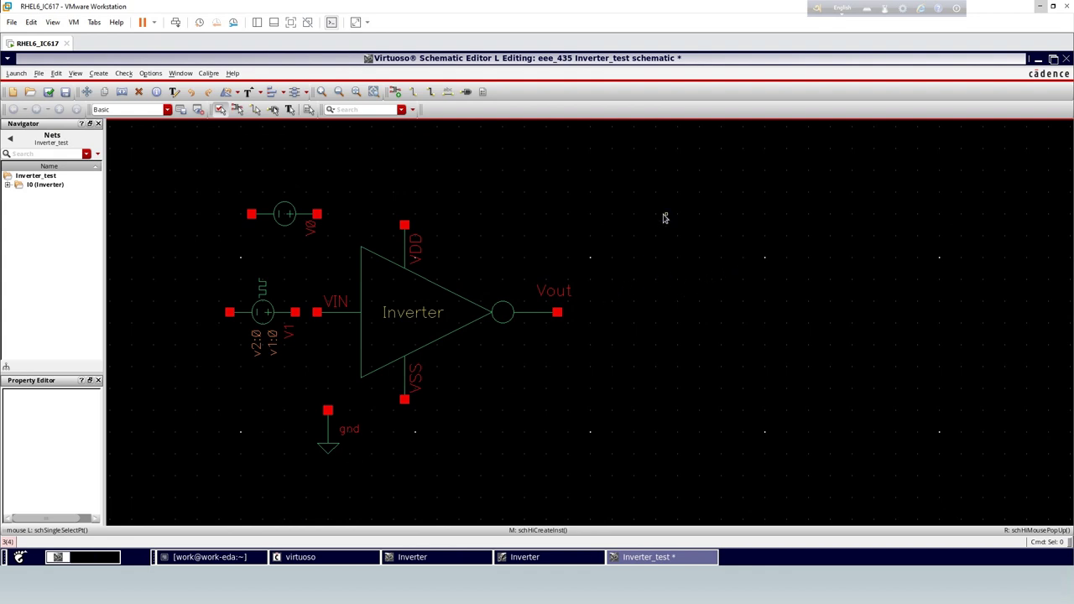
# - Create a schematic output pin named Vout and place it to the right of the inverter, level with its output
pyautogui.press('p')
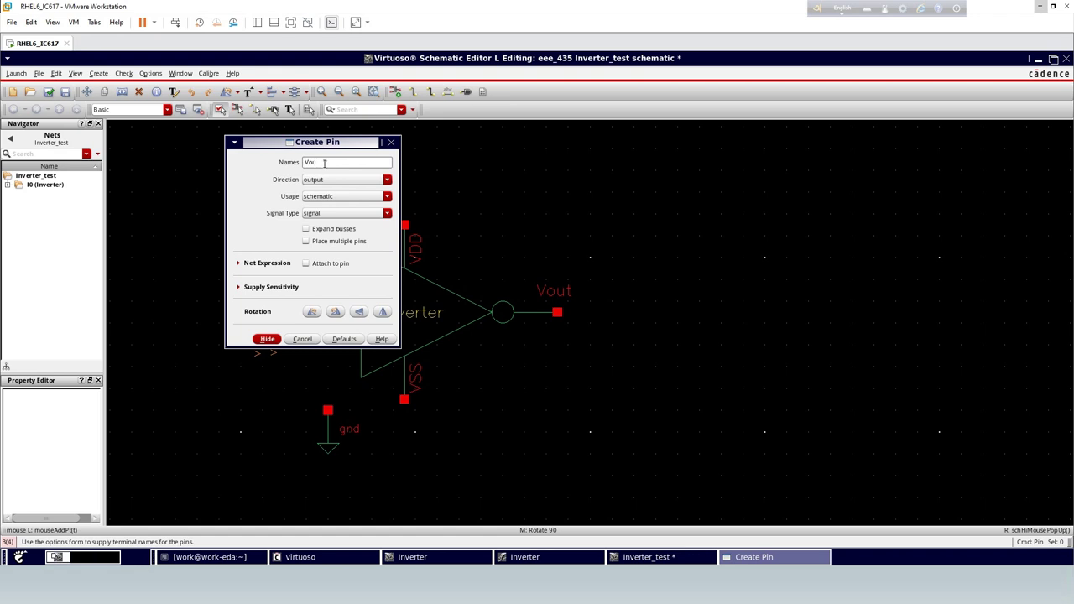
pyautogui.click(267, 338)
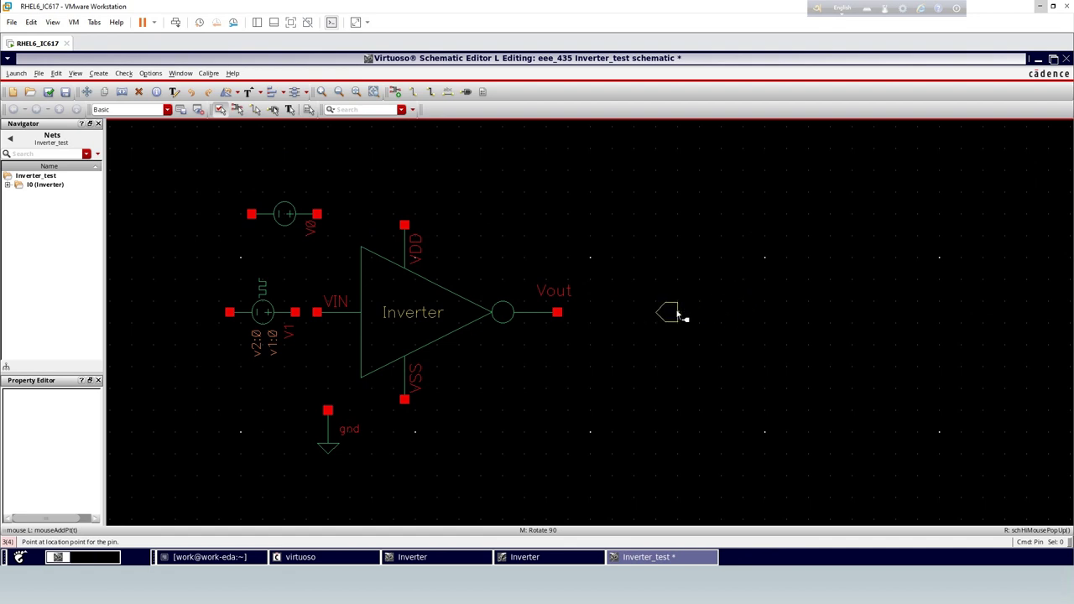
pyautogui.click(679, 315)
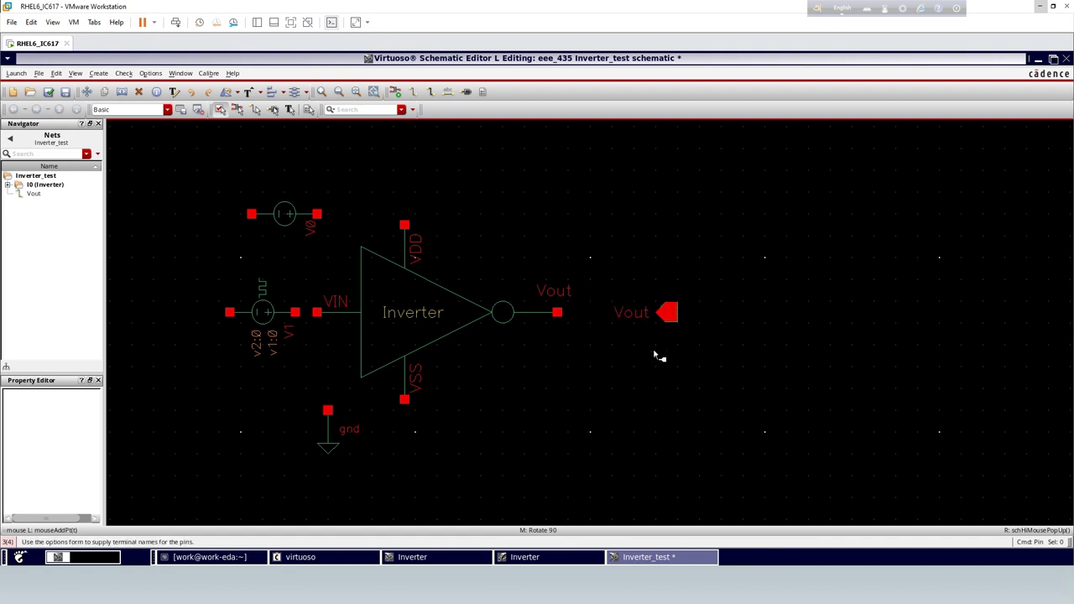
pyautogui.press('Escape')
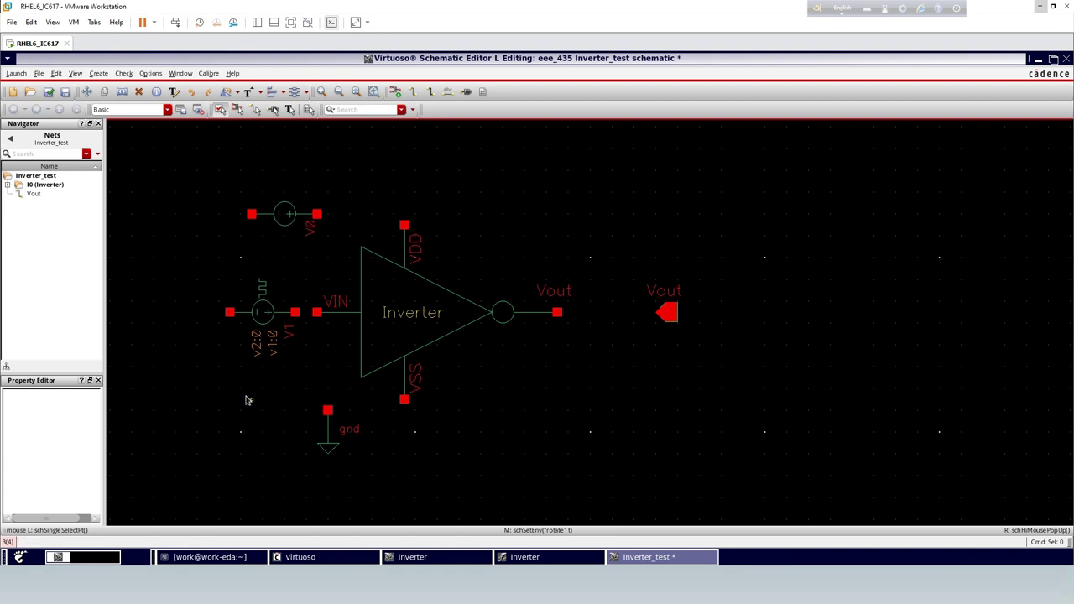
# - Wire the vdc source's positive terminal to the inverter's VDD pin
pyautogui.press('w')
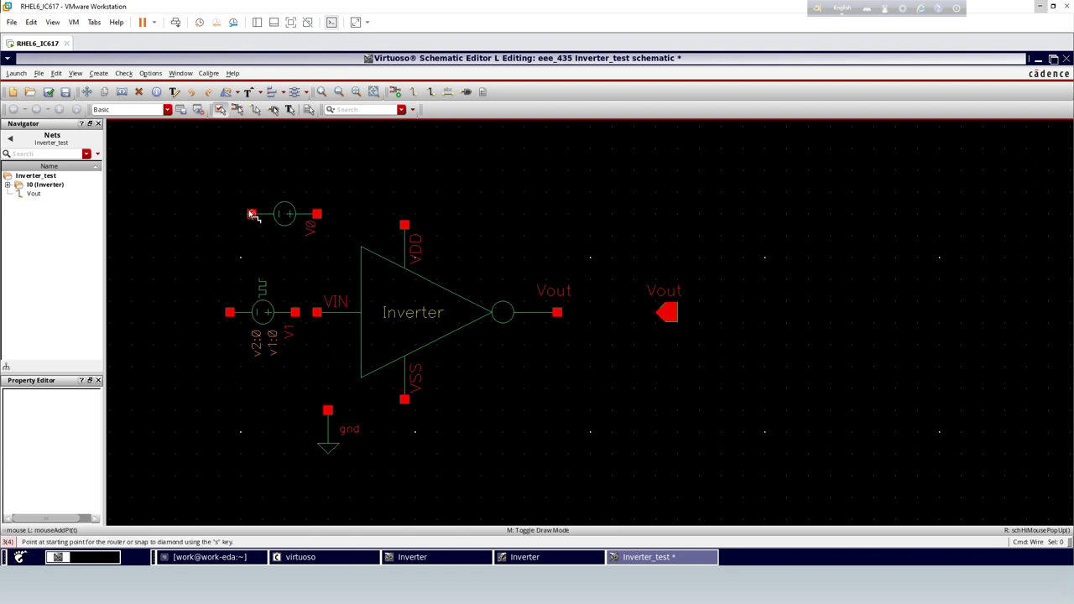
pyautogui.click(317, 214)
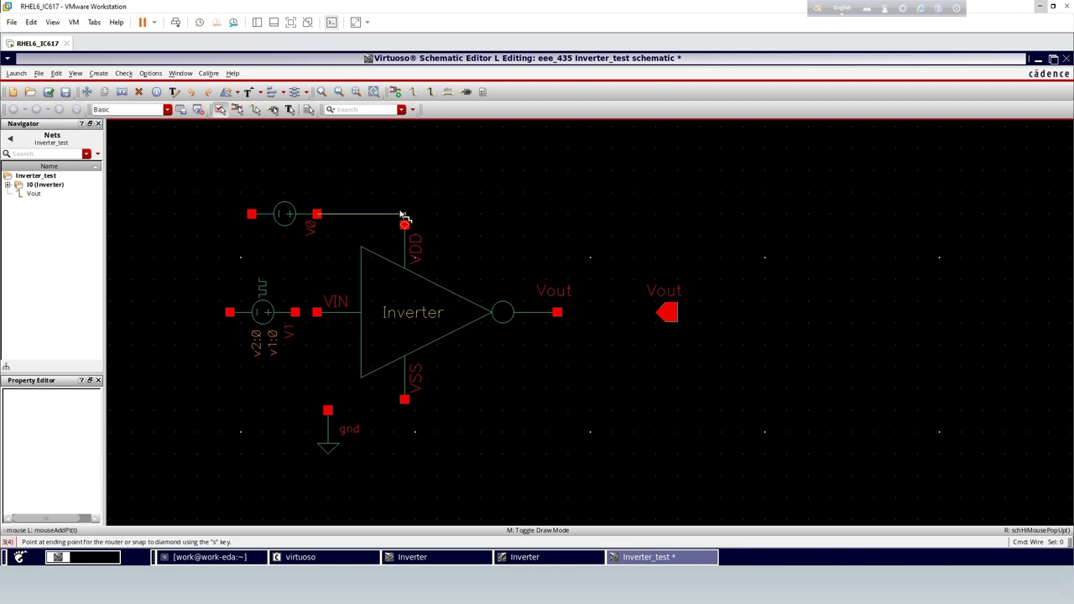
pyautogui.click(405, 222)
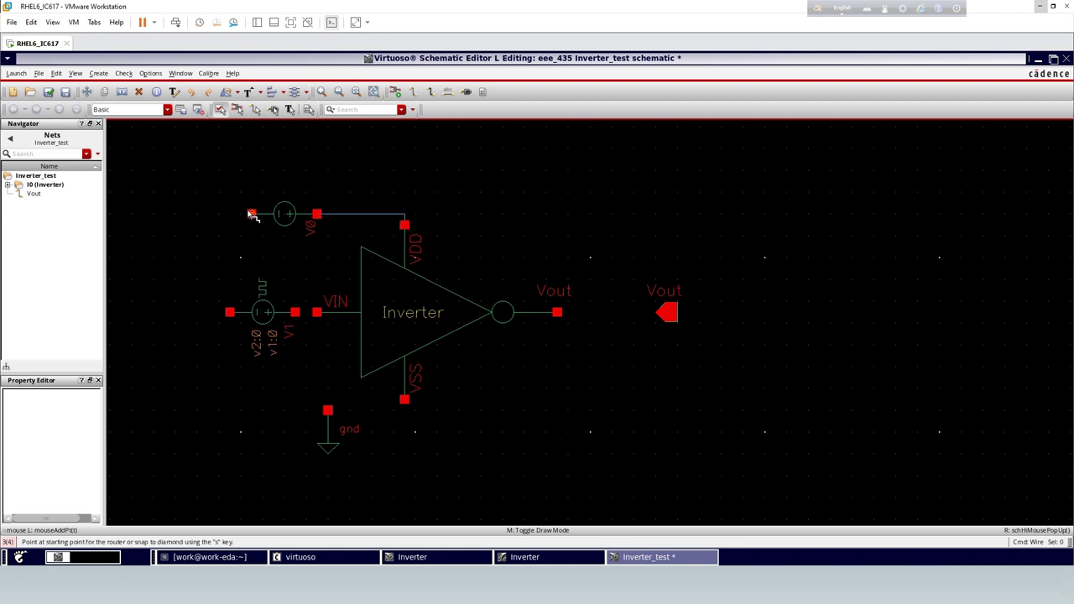
# - Wire the negative terminals of the vdc and vpulse sources to the inverter's VSS pin and the gnd symbol
pyautogui.click(252, 214)
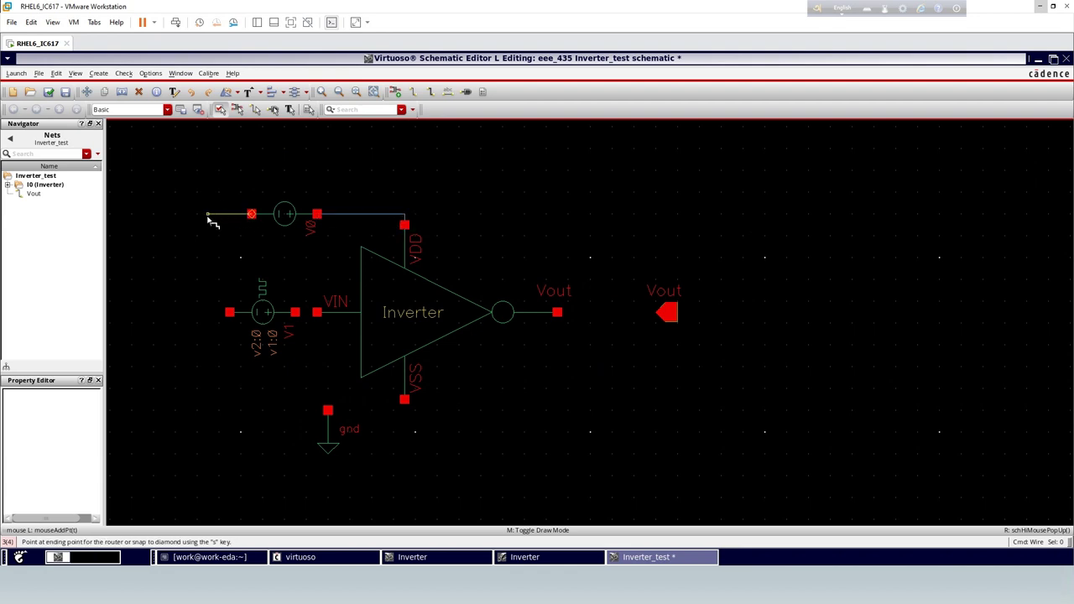
pyautogui.click(229, 313)
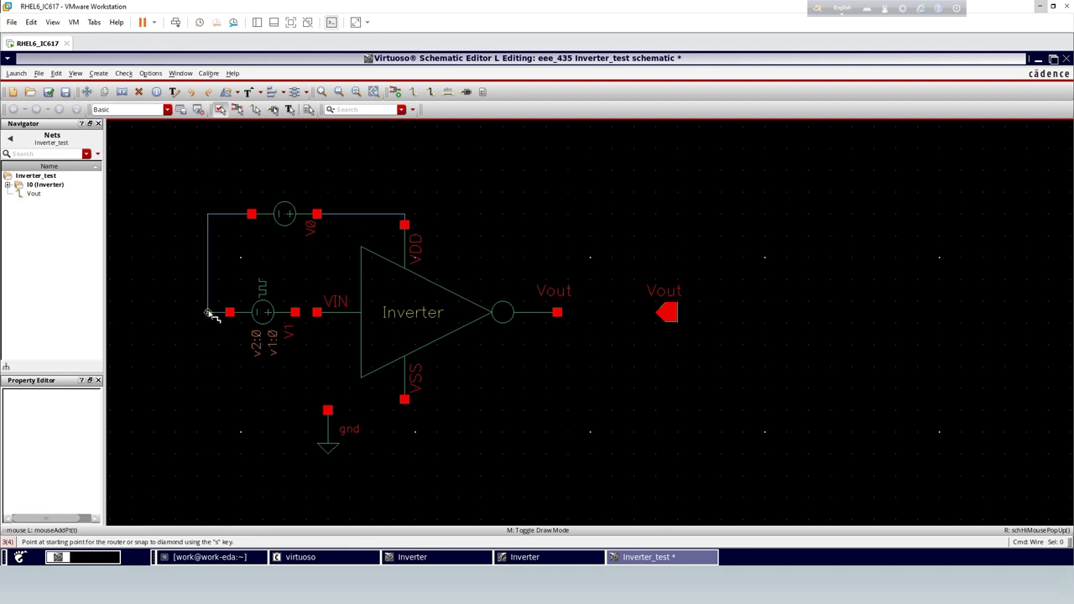
pyautogui.click(209, 313)
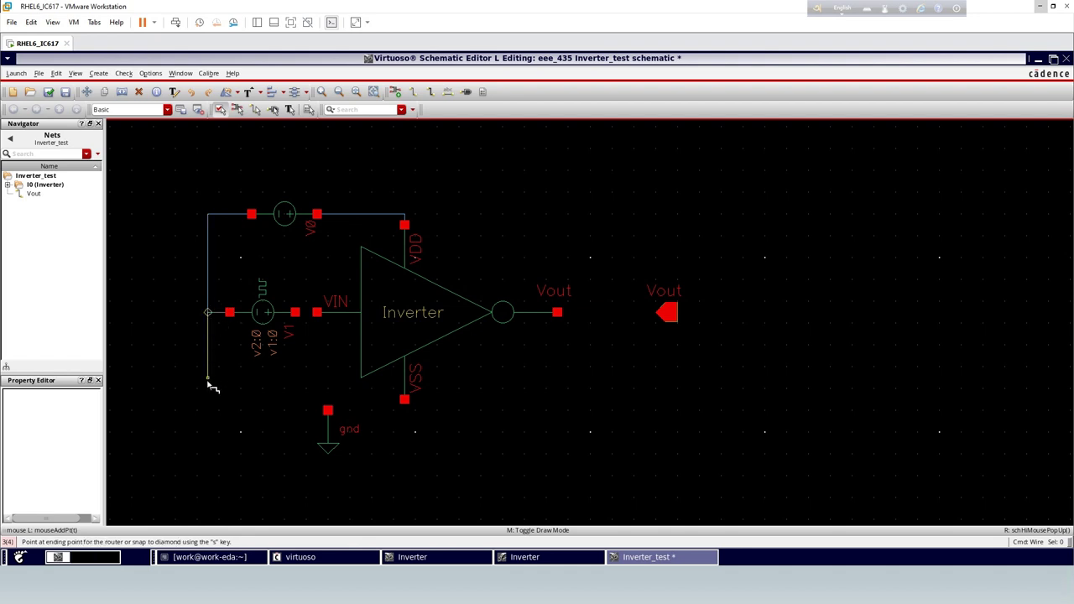
pyautogui.click(404, 401)
pyautogui.click(328, 410)
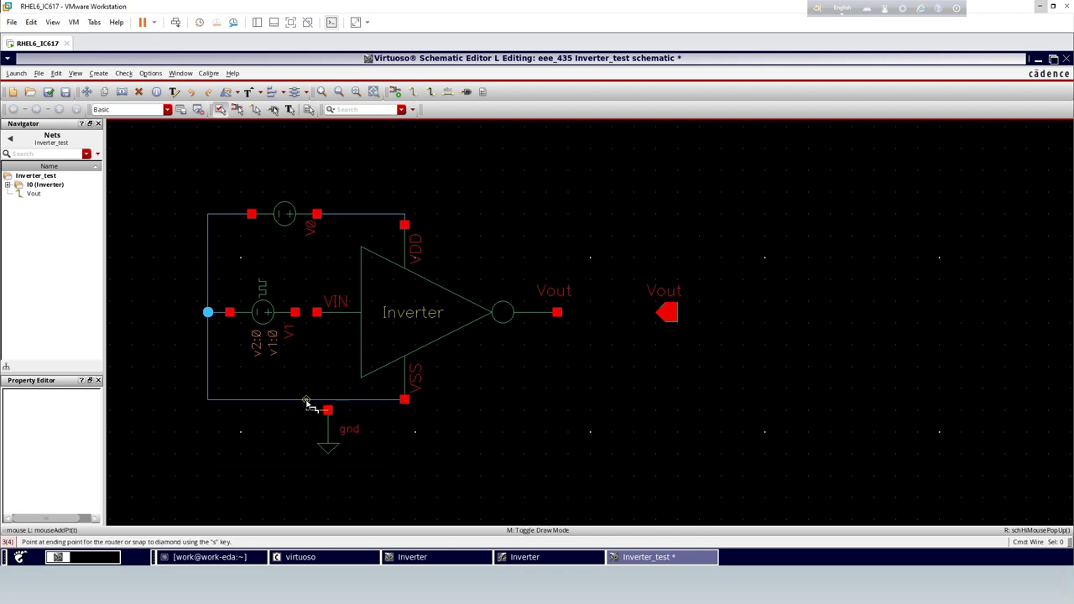
pyautogui.click(307, 400)
pyautogui.press('Escape')
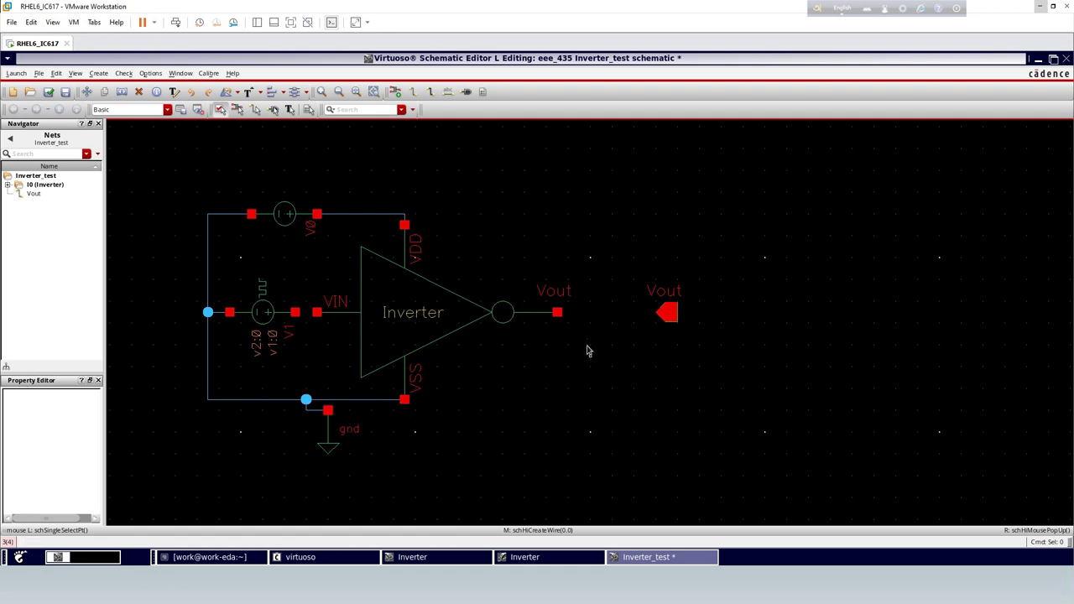
# - Wire the inverter's output to the Vout pin and the vpulse source's positive terminal to the VIN pin
pyautogui.press('w')
pyautogui.click(572, 313)
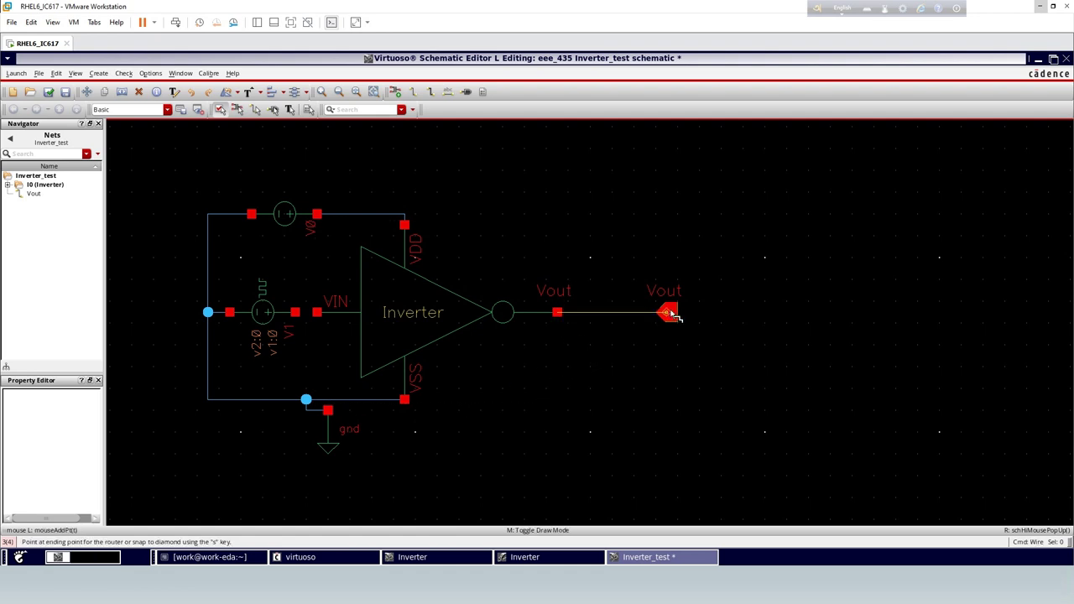
pyautogui.click(672, 314)
pyautogui.press('Escape')
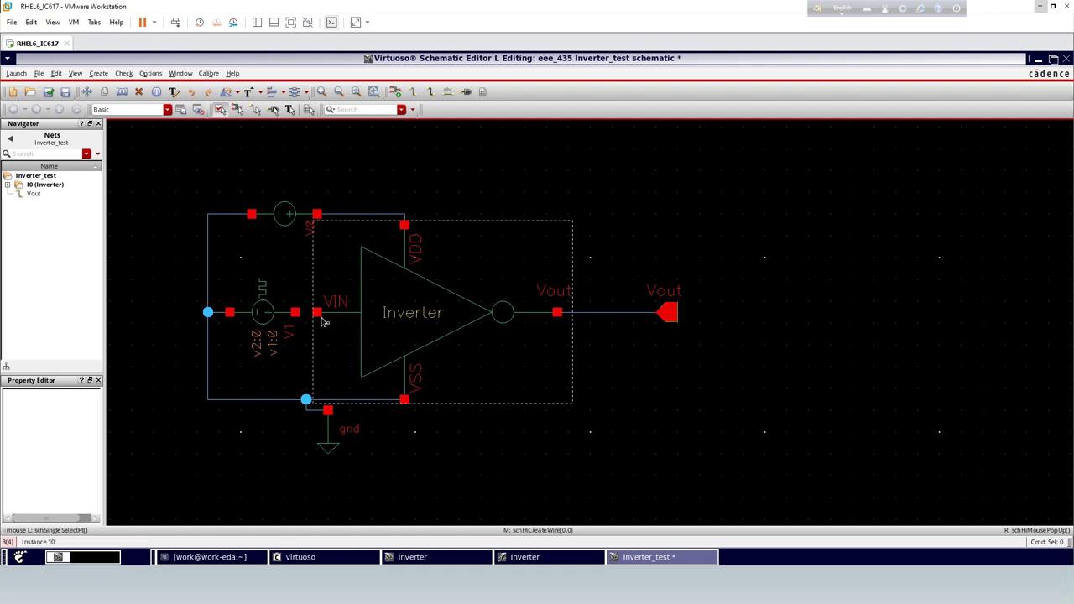
pyautogui.click(294, 318)
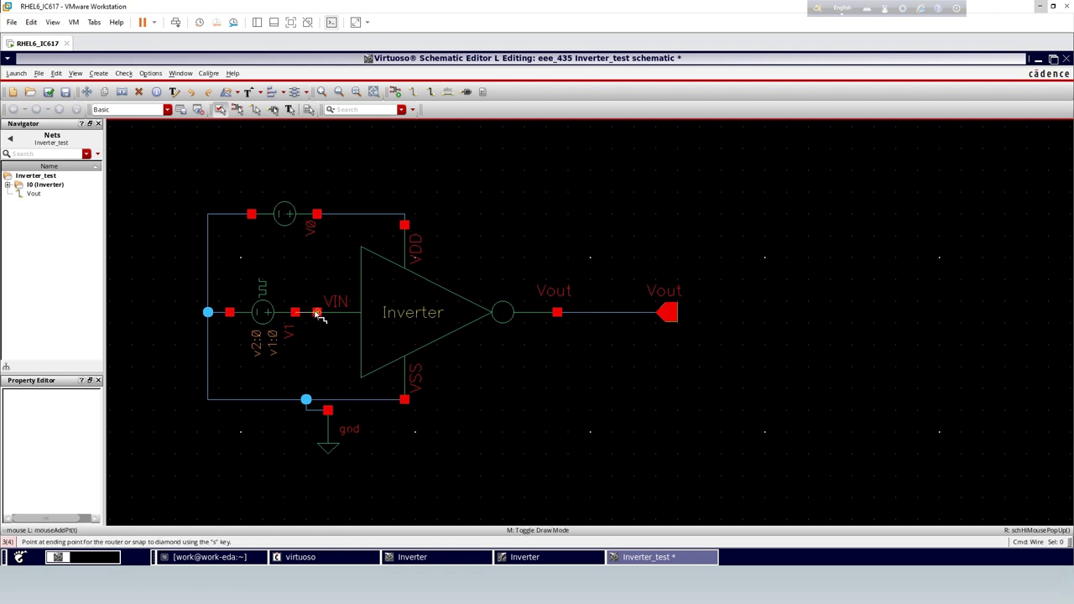
pyautogui.click(318, 313)
pyautogui.press('Escape')
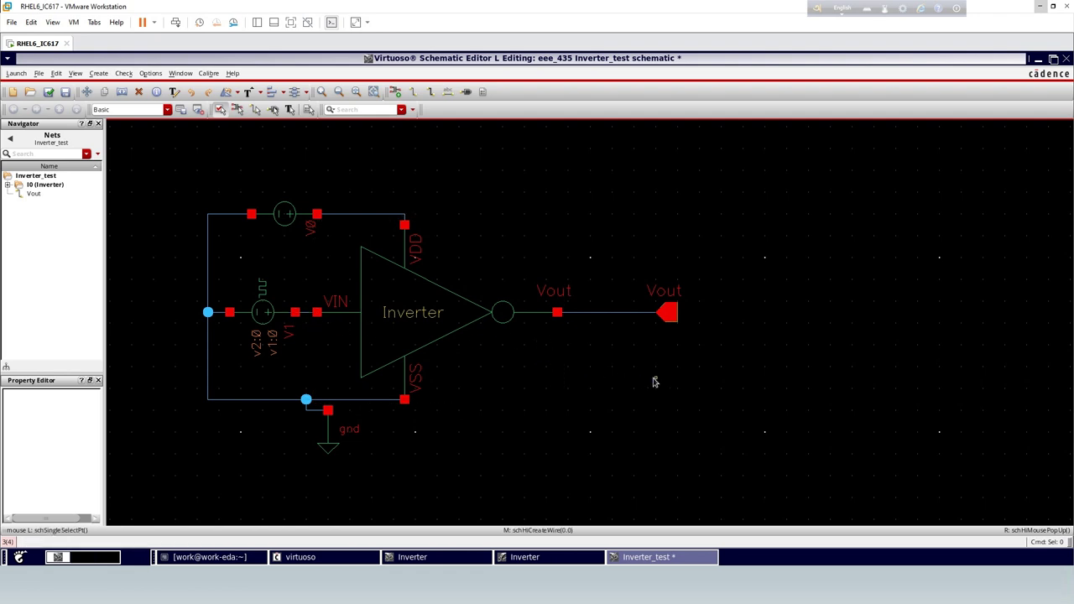
# - Label the wire between the vpulse source and the inverter's VIN pin as Vinput
pyautogui.press('f')
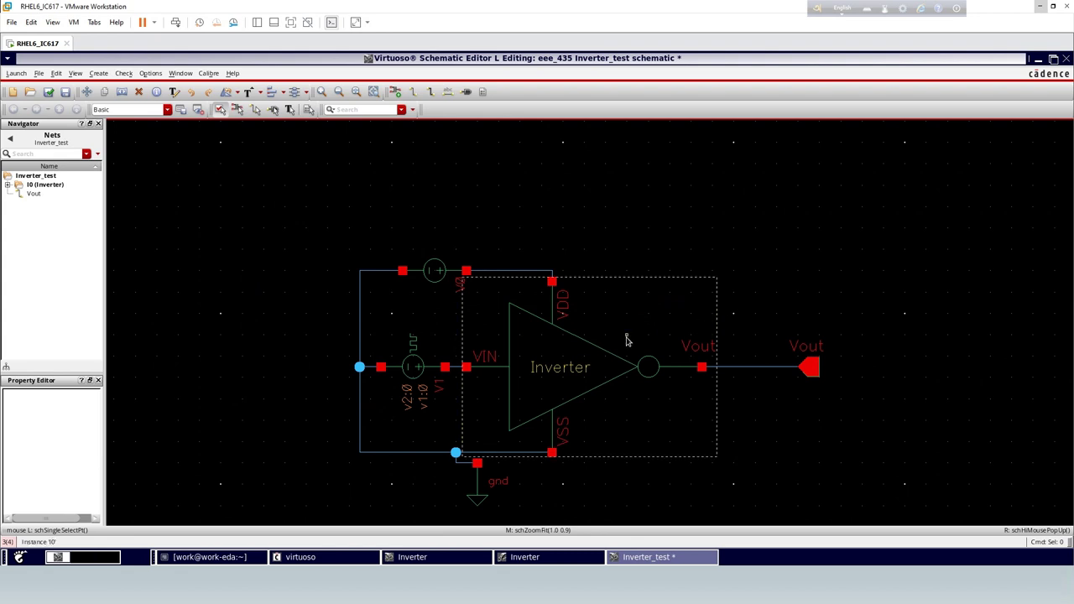
pyautogui.press('l')
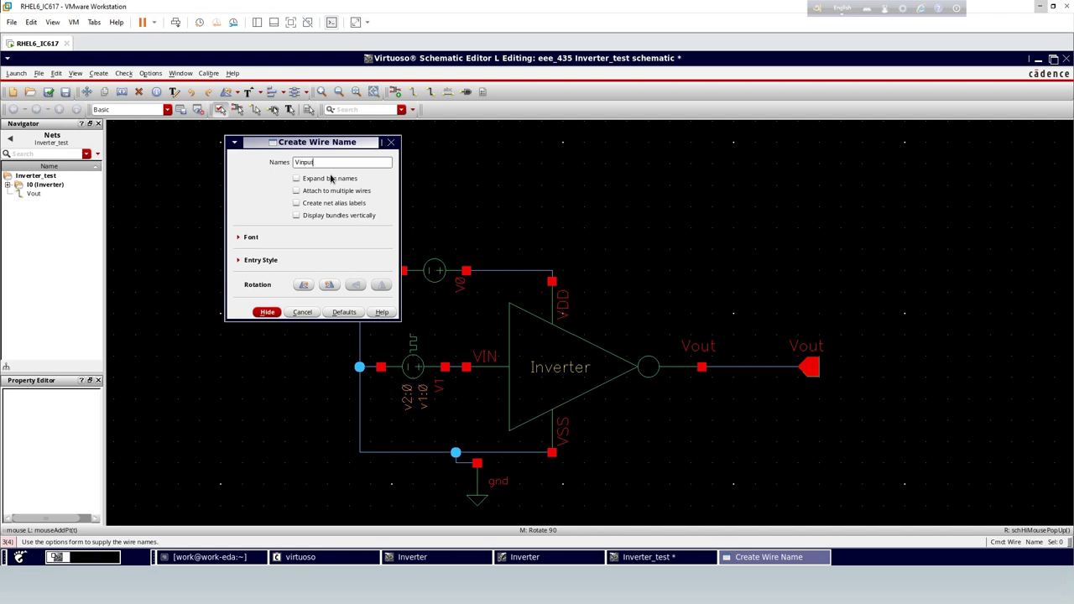
pyautogui.press('Return')
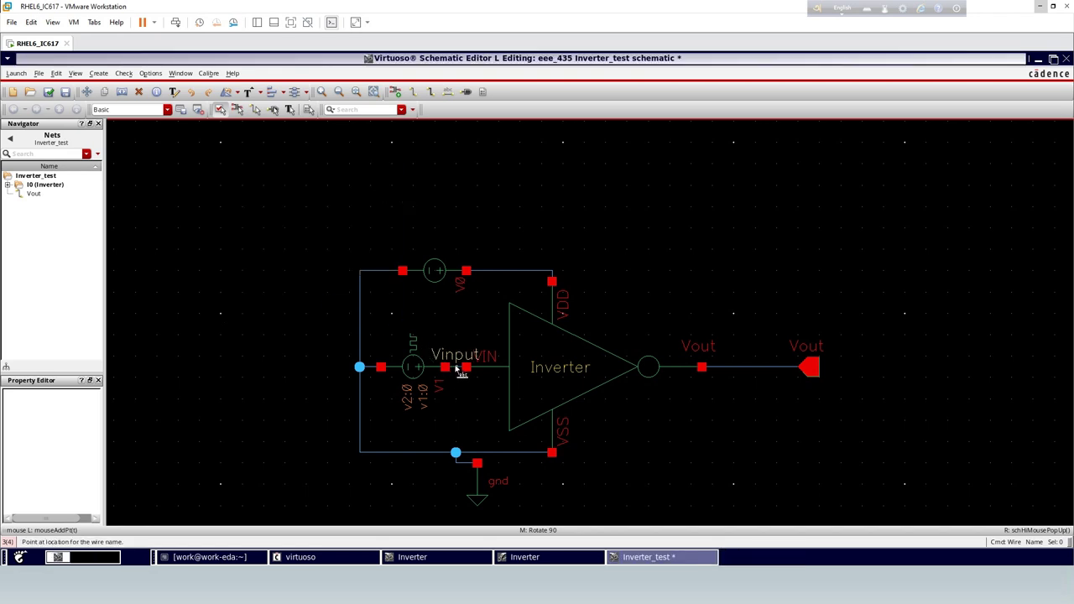
pyautogui.click(458, 370)
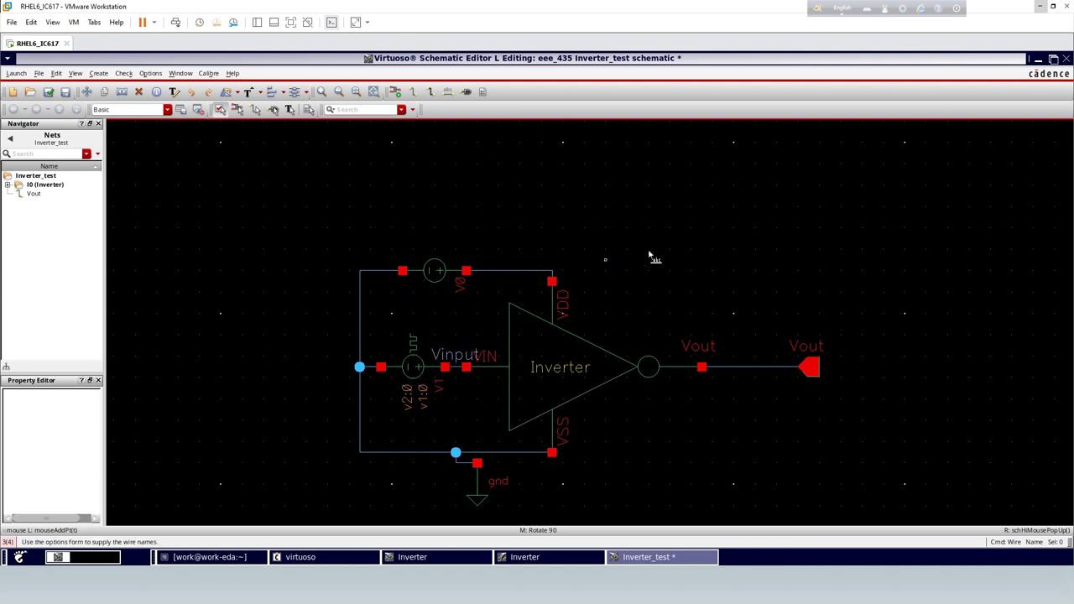
pyautogui.press('Escape')
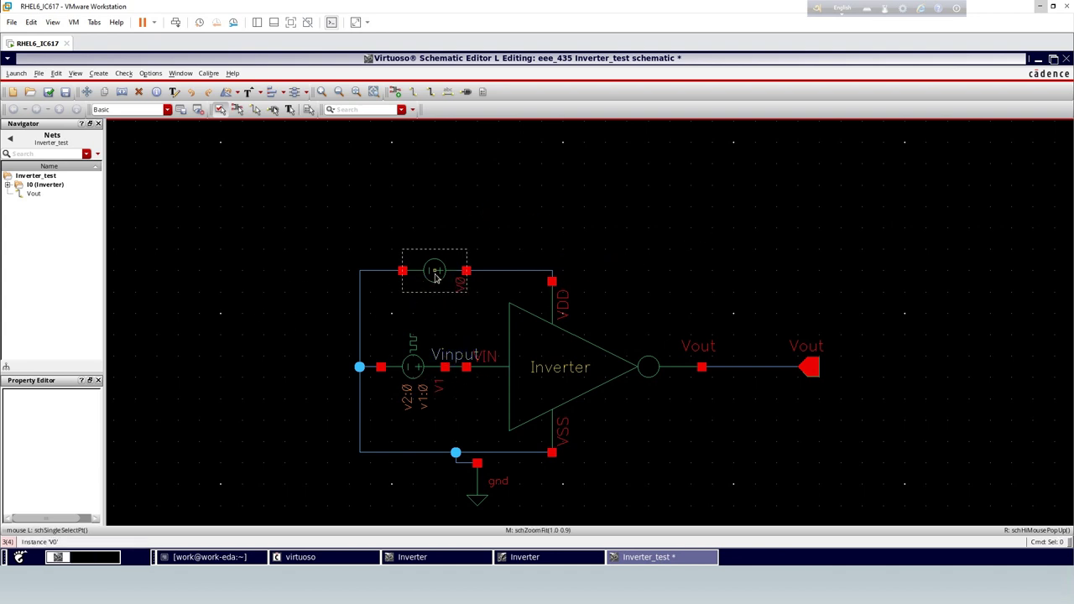
# - Set the vdc source's DC voltage to 1.2
pyautogui.click(435, 278)
pyautogui.press('q')
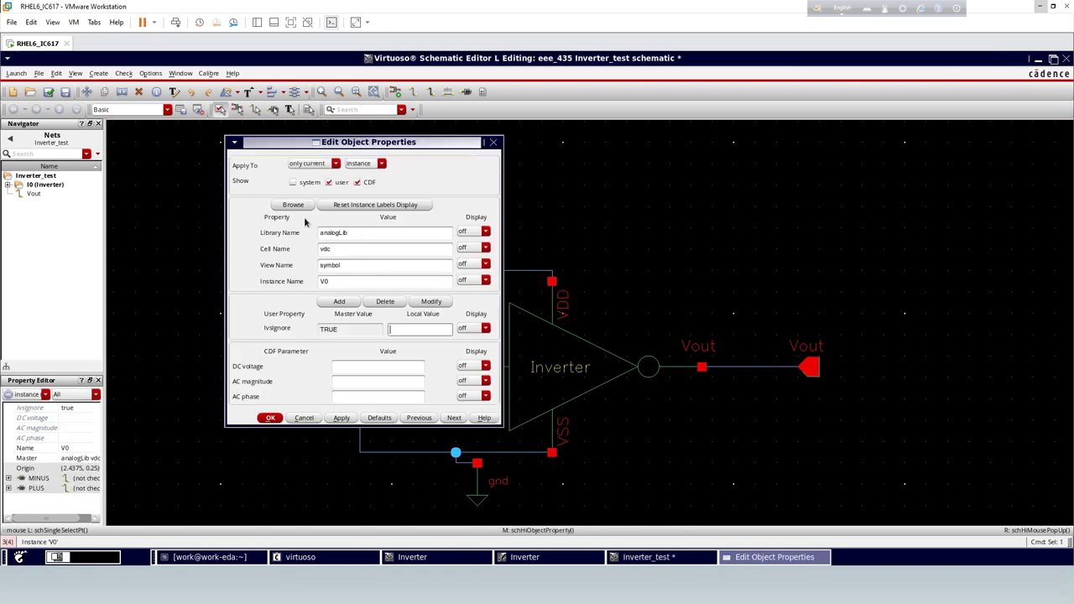
pyautogui.click(346, 365)
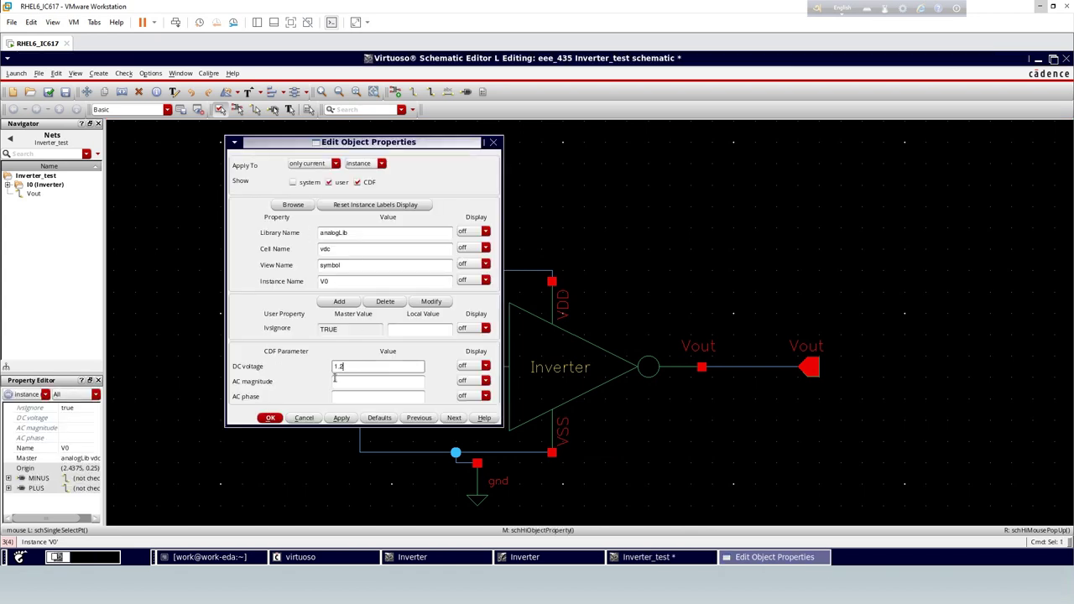
pyautogui.click(270, 418)
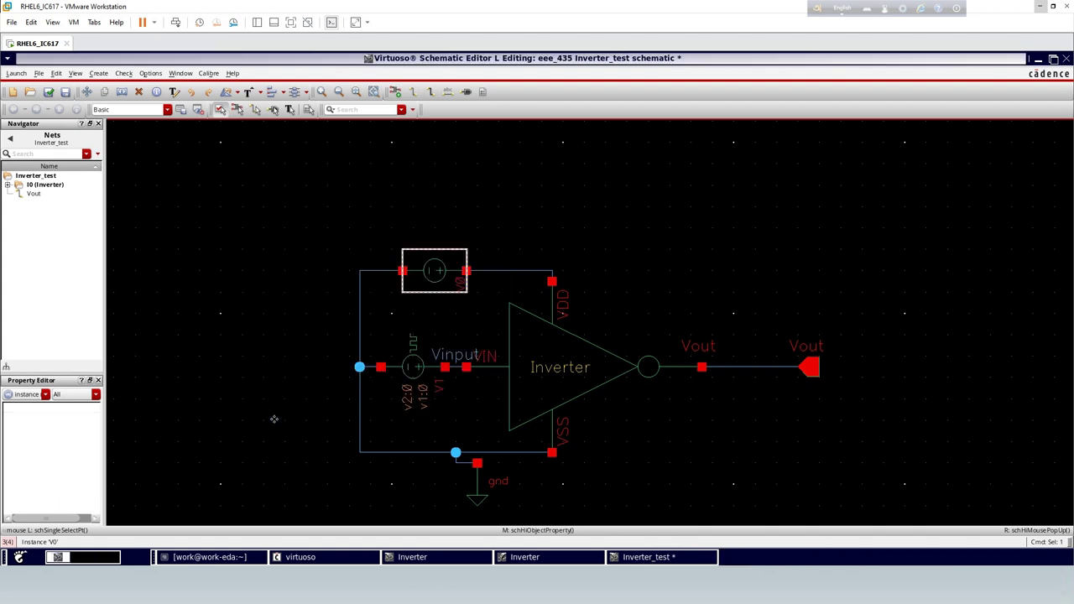
# - Set the vpulse source's Voltage 1 to 1.2, period to 20n and pulse width to 10n
pyautogui.click(412, 375)
pyautogui.press('q')
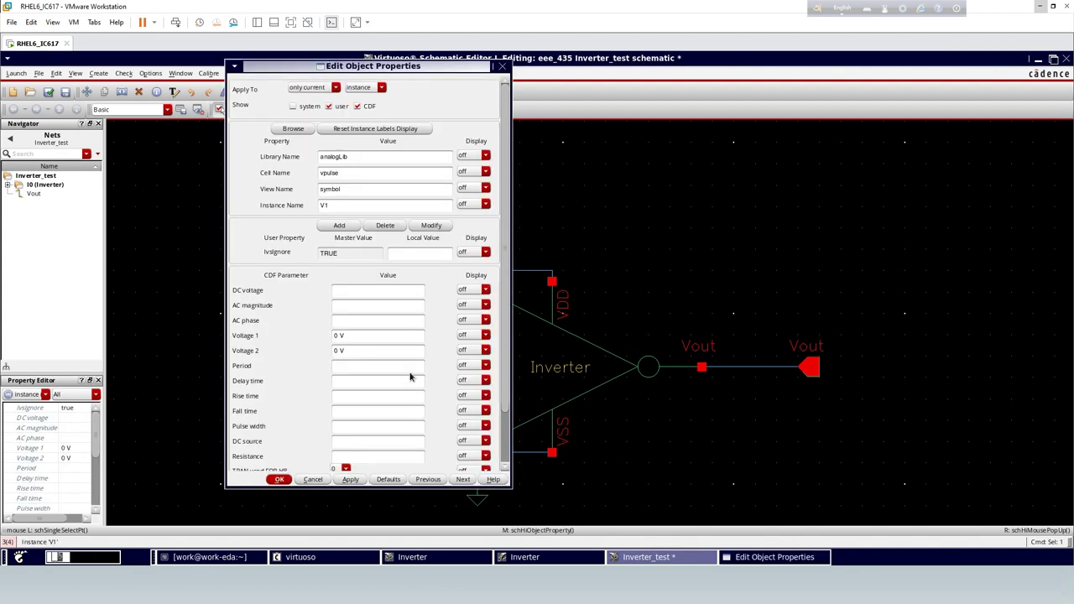
pyautogui.click(338, 335)
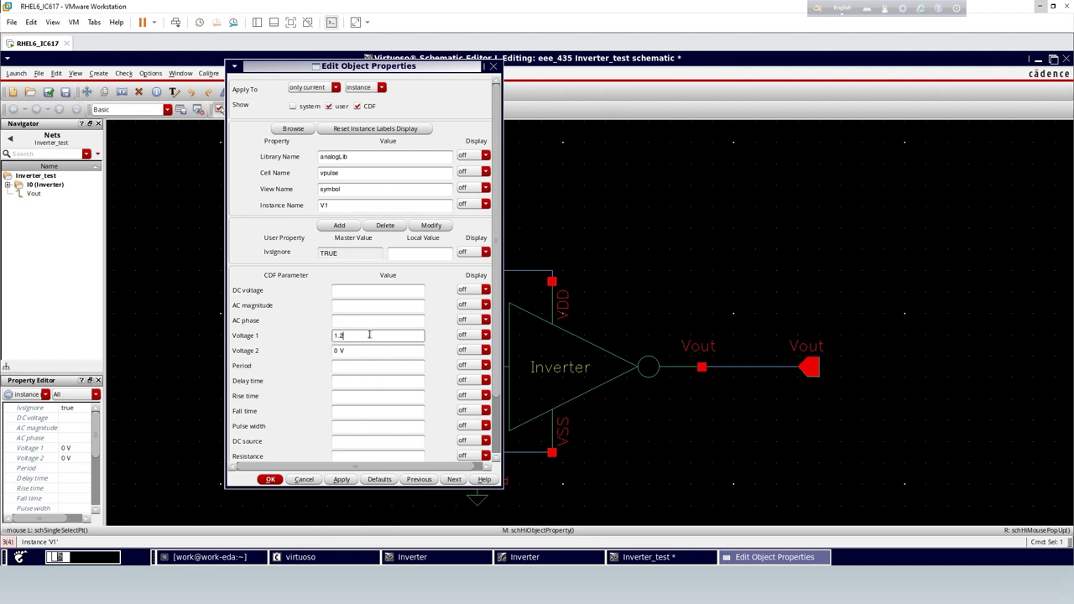
pyautogui.click(342, 366)
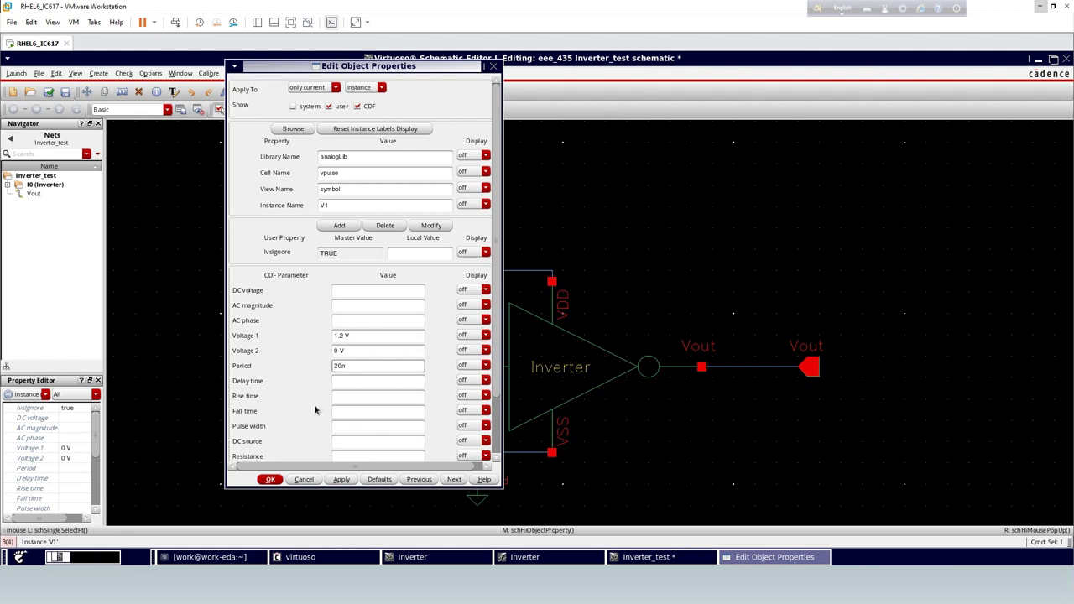
pyautogui.click(345, 426)
pyautogui.write('10n')
pyautogui.click(271, 479)
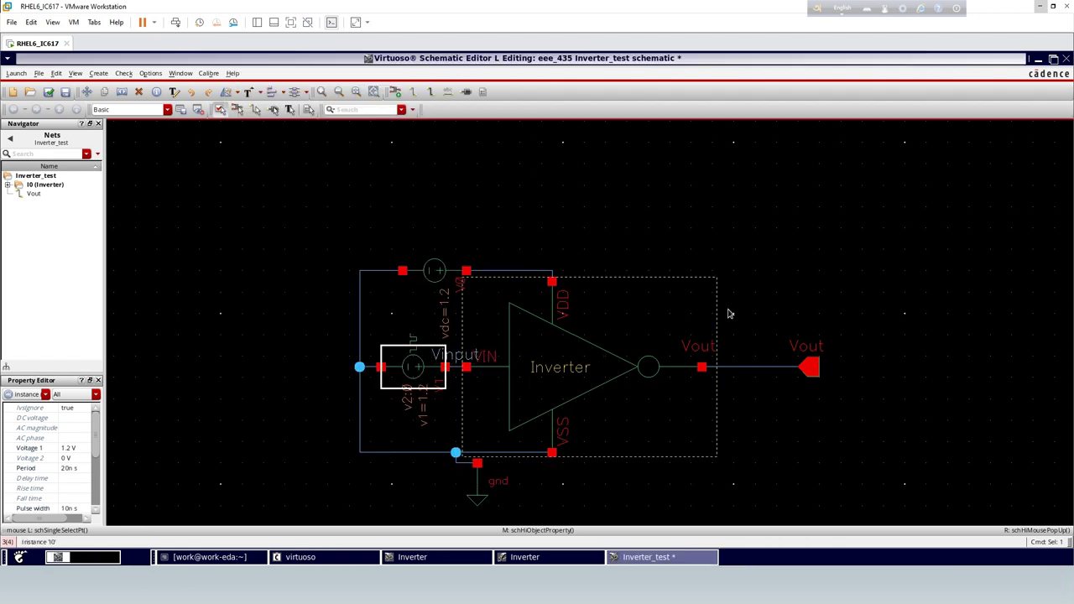
pyautogui.click(806, 244)
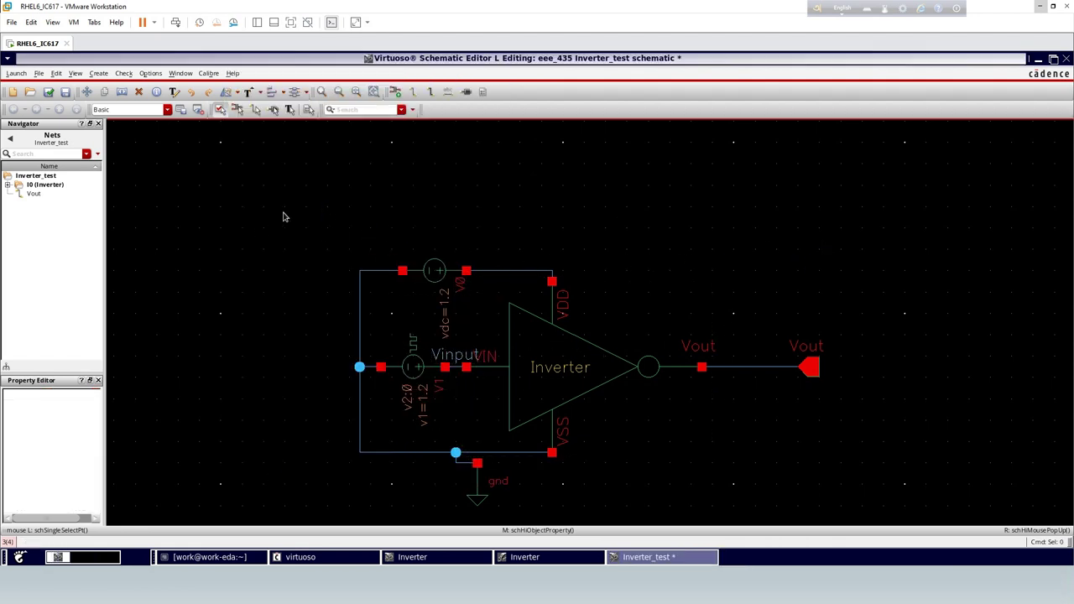
# - Check and save the Inverter_test schematic, and launch ADE L for it
pyautogui.click(47, 91)
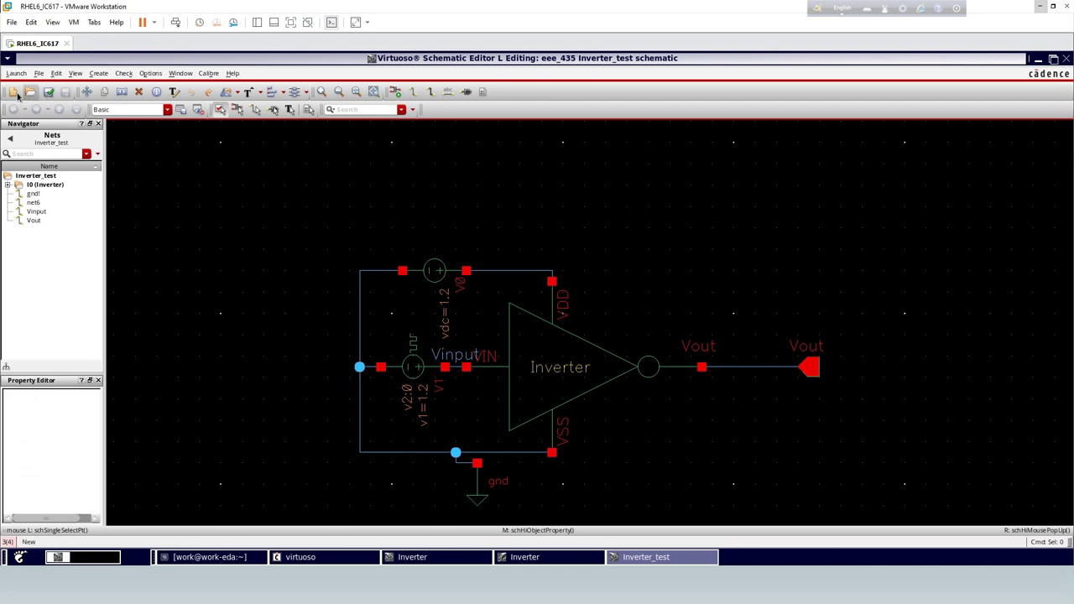
pyautogui.click(14, 75)
pyautogui.click(15, 88)
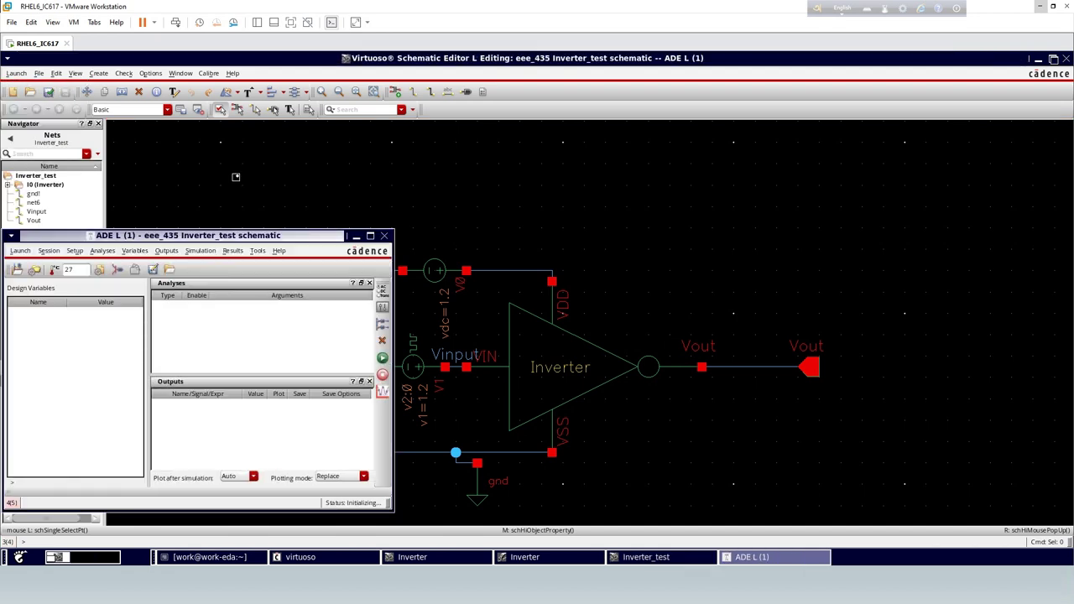
pyautogui.moveTo(227, 238); pyautogui.dragTo(251, 167)
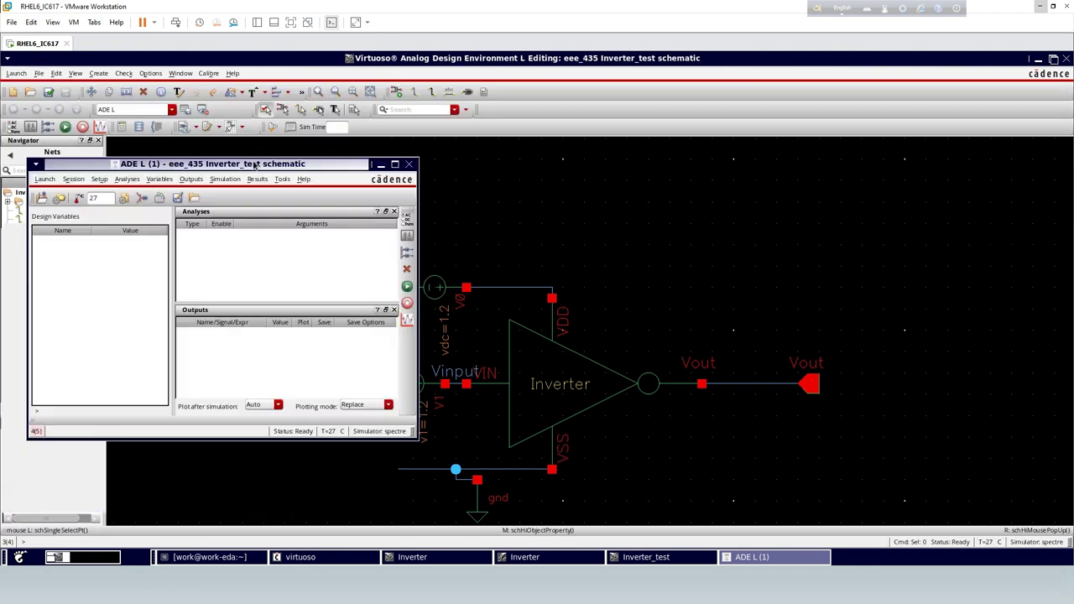
# - Add a transient analysis with a stop time of 40n and moderate accuracy defaults
pyautogui.click(212, 262)
pyautogui.click(404, 220)
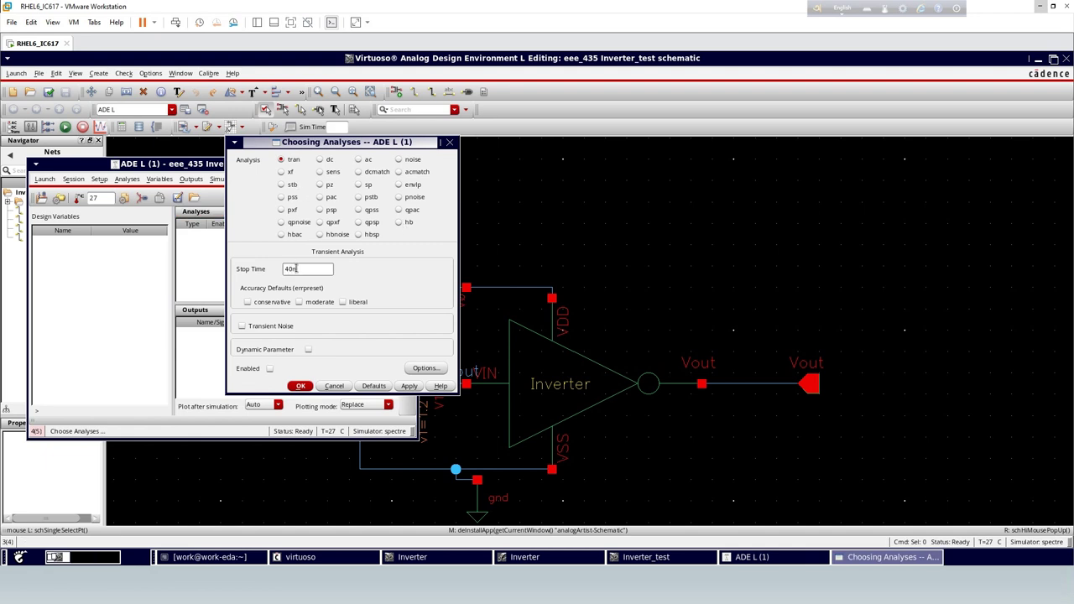
pyautogui.click(300, 302)
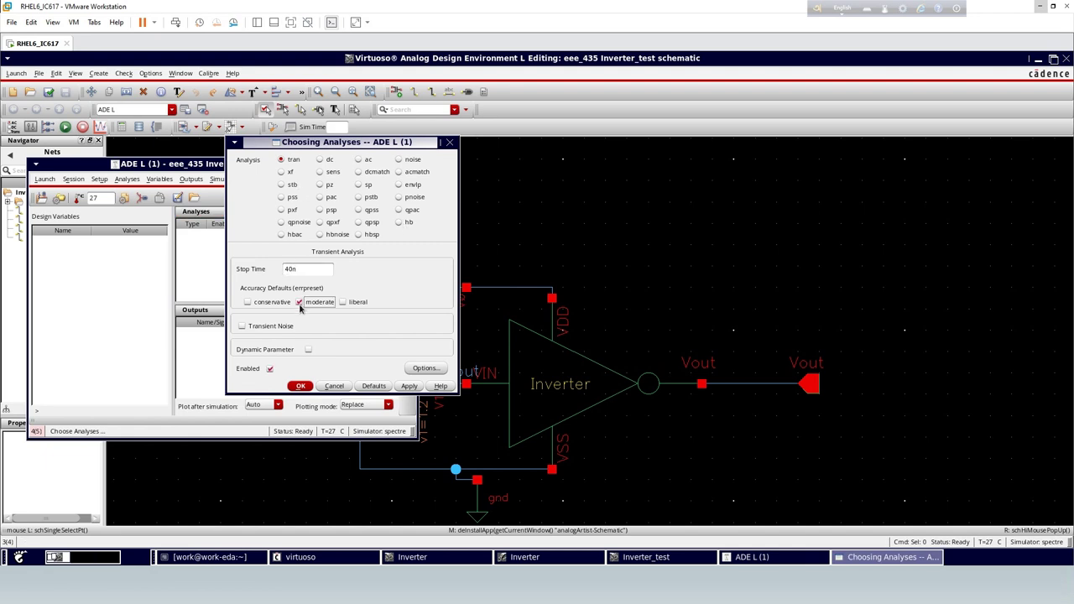
pyautogui.click(300, 387)
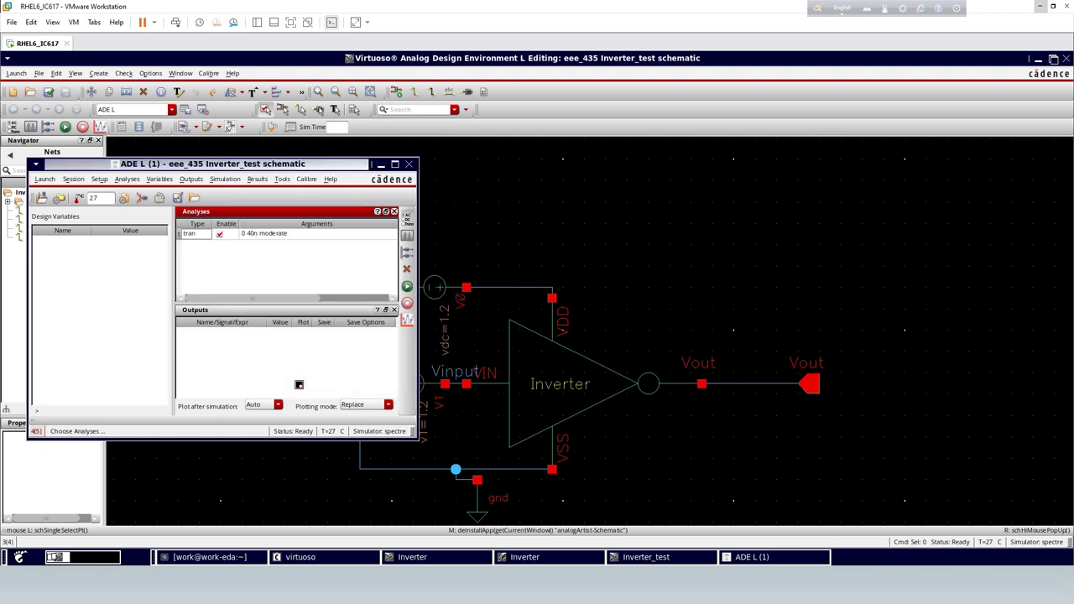
# - Select the Vout and Vinput nets on the schematic as outputs to plot
pyautogui.click(262, 358)
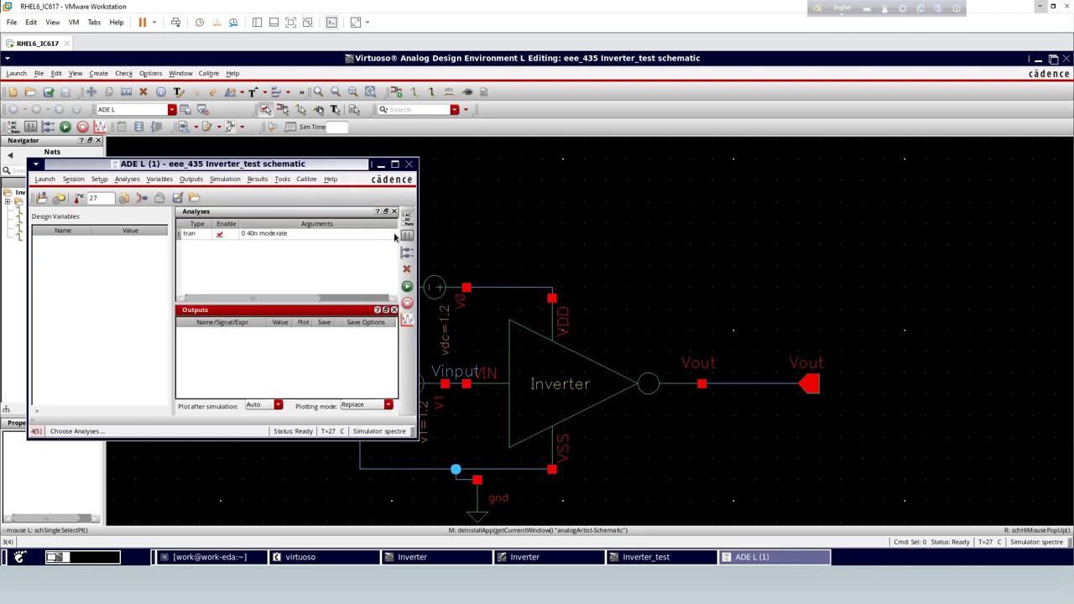
pyautogui.click(257, 180)
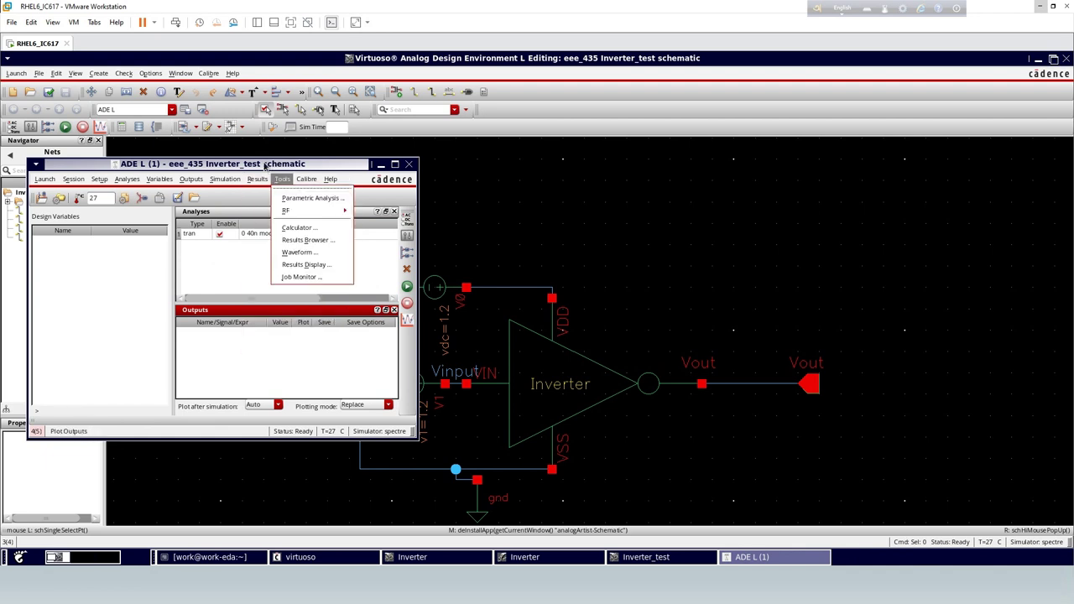
pyautogui.click(192, 191)
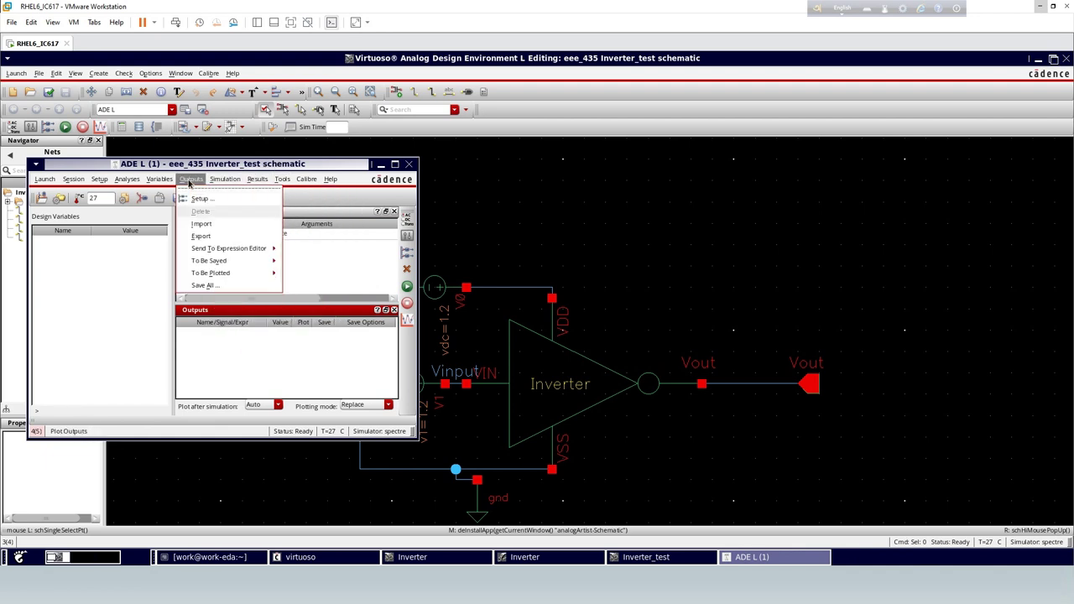
pyautogui.moveTo(277, 280)
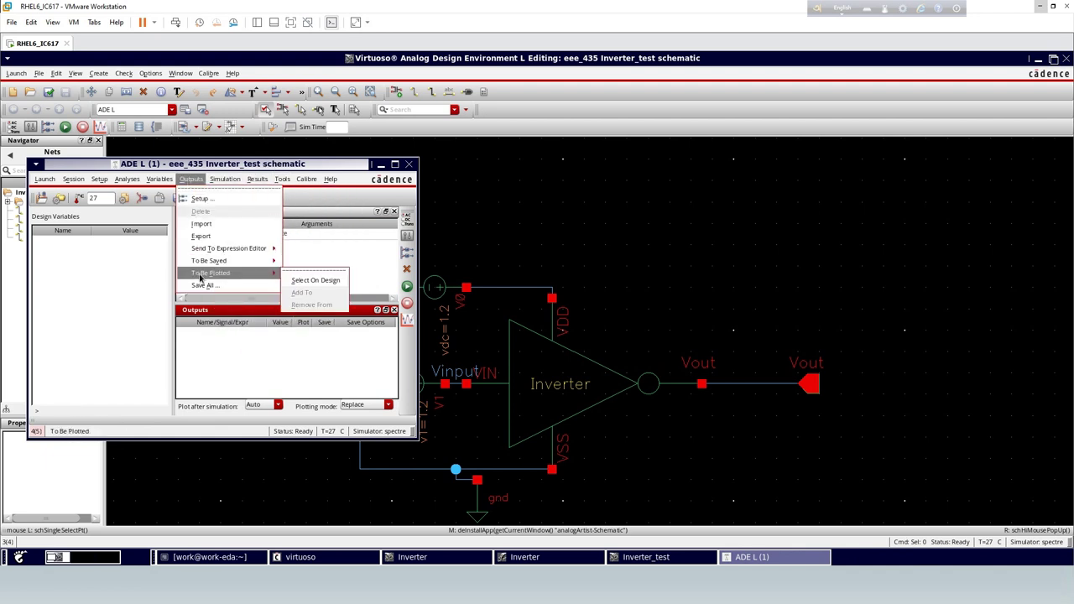
pyautogui.click(296, 281)
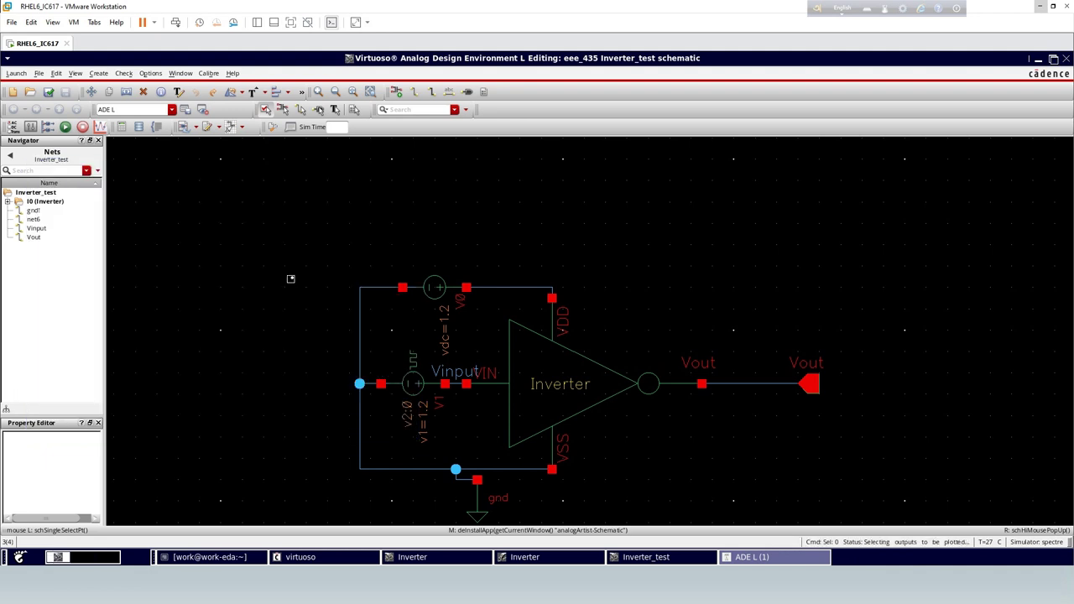
pyautogui.click(753, 384)
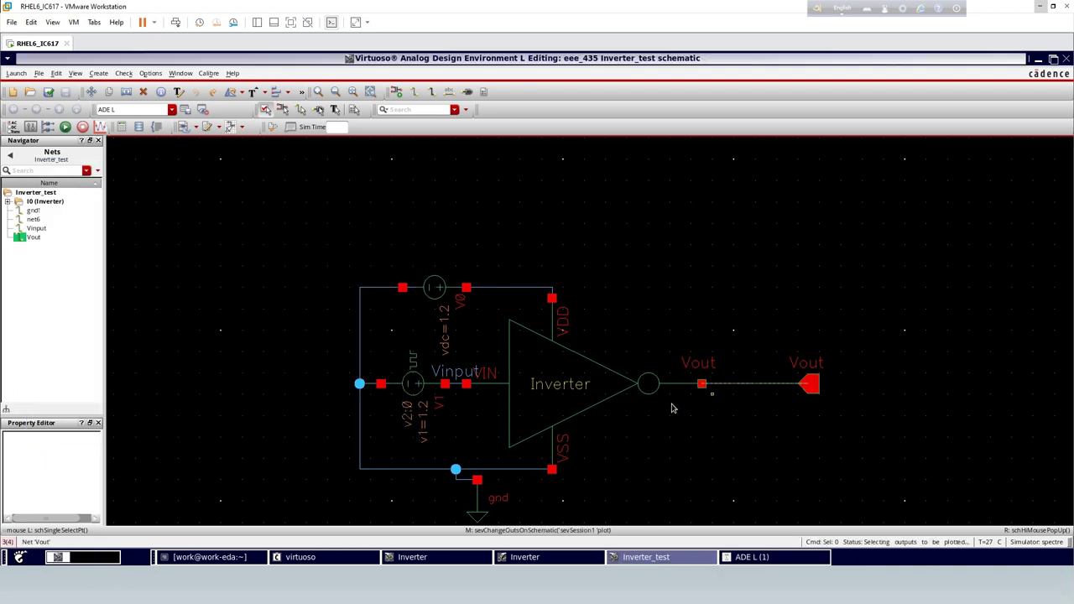
pyautogui.click(456, 386)
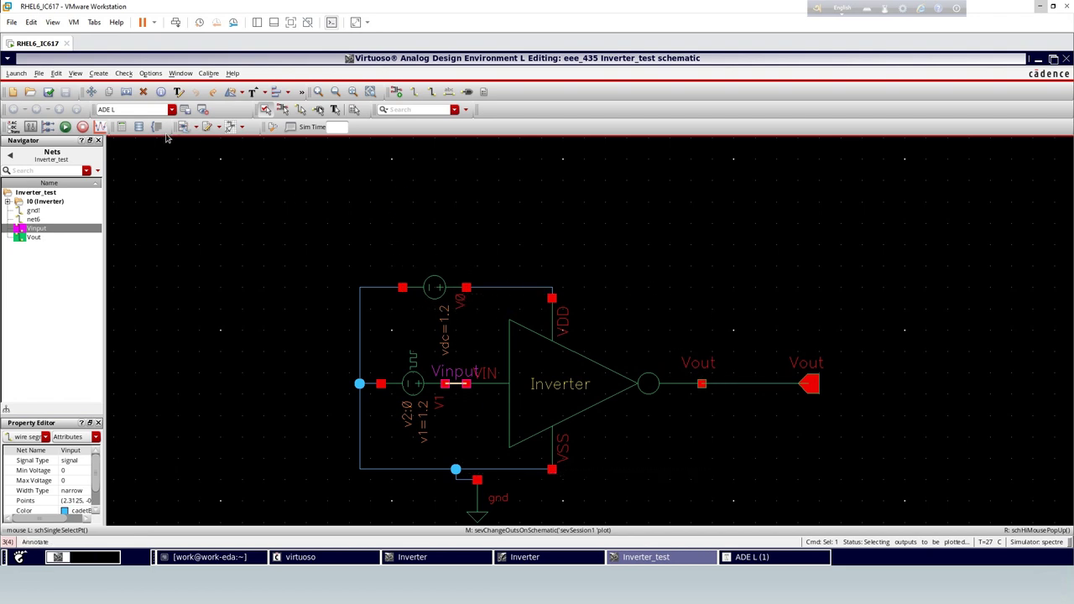
# - Run the simulation from ADE L and split the plotted Vinput and Vout traces into separate strips in the maximized waveform window
pyautogui.click(738, 557)
pyautogui.click(408, 287)
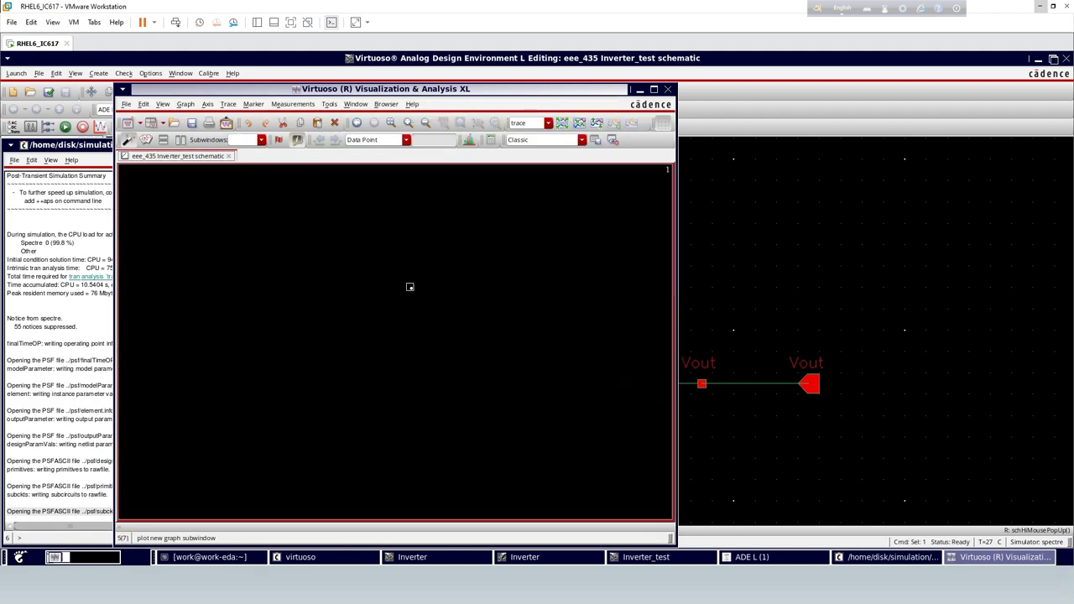
pyautogui.click(655, 90)
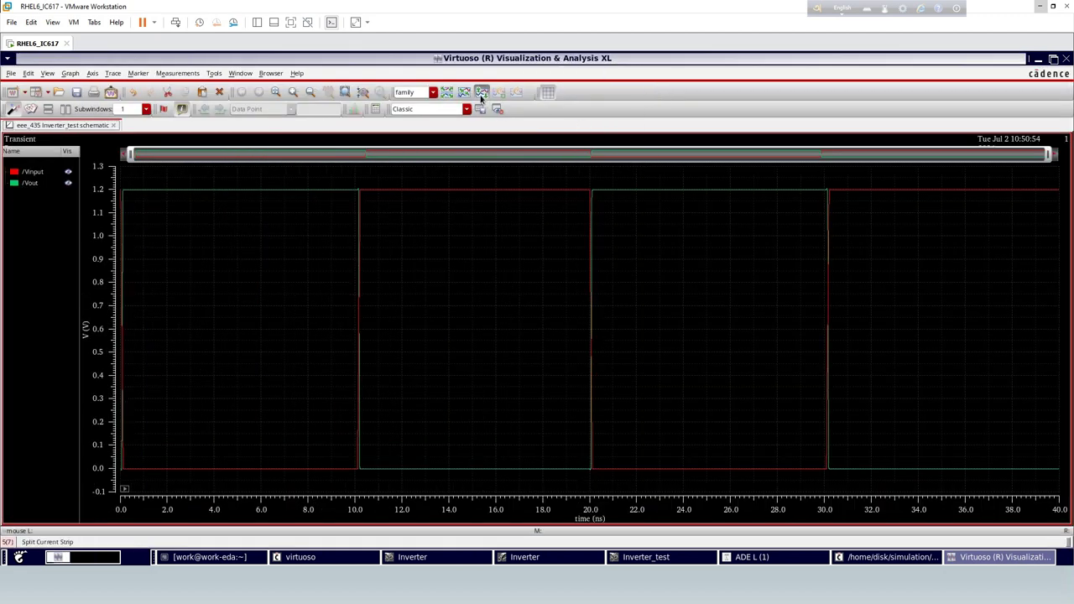
pyautogui.click(482, 92)
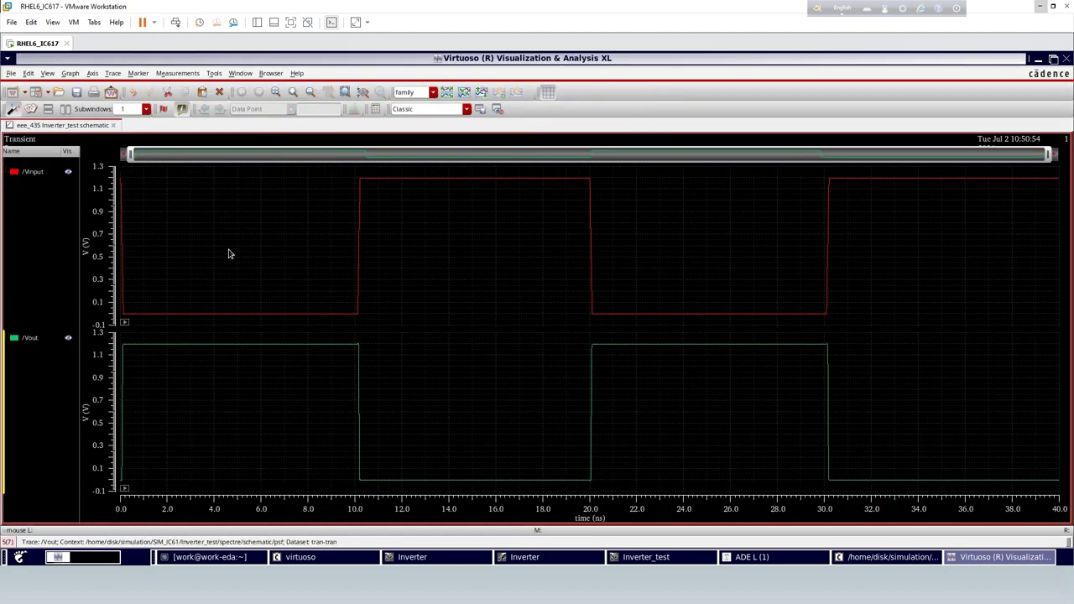
pyautogui.click(181, 255)
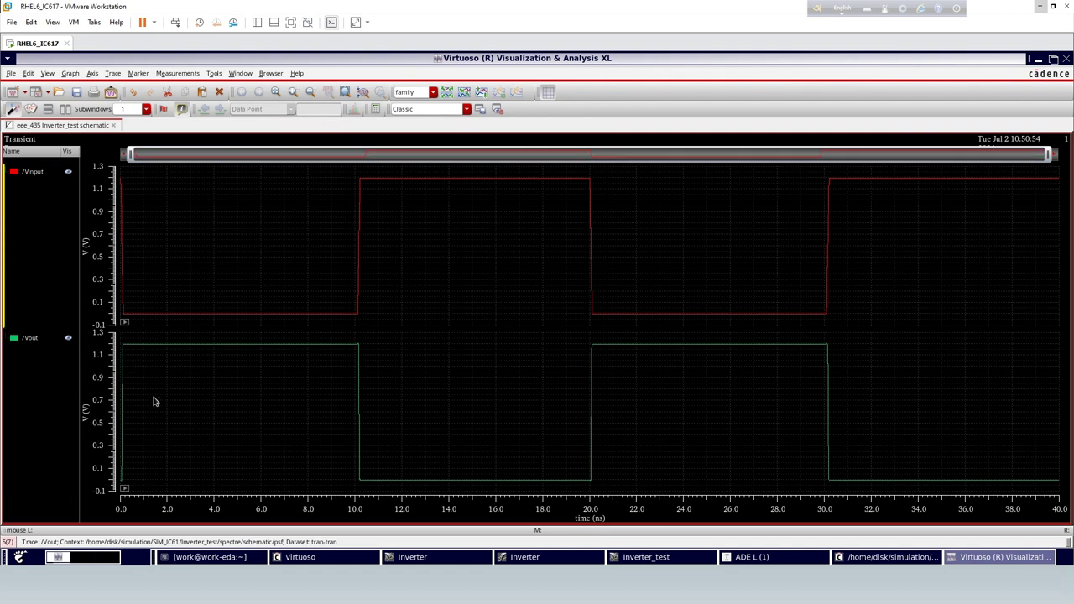